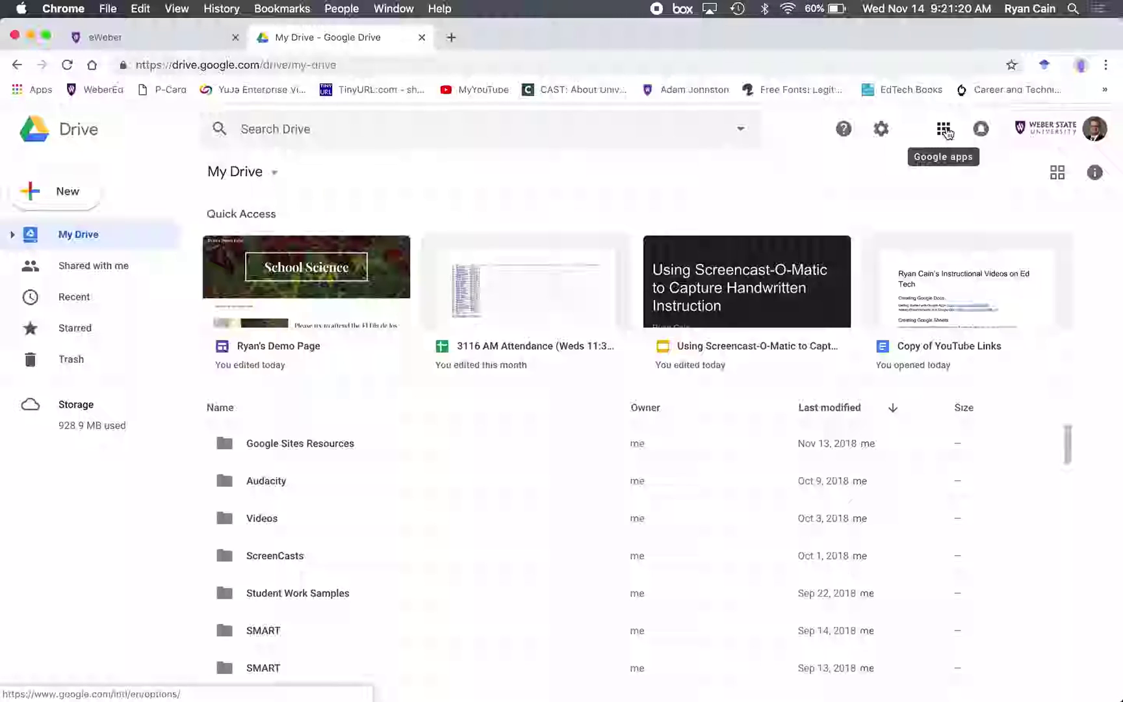
Switch from Google Drive to the new version of Google Sites and create a blank site.
{"action": "left_click", "coordinate": [944, 130]}
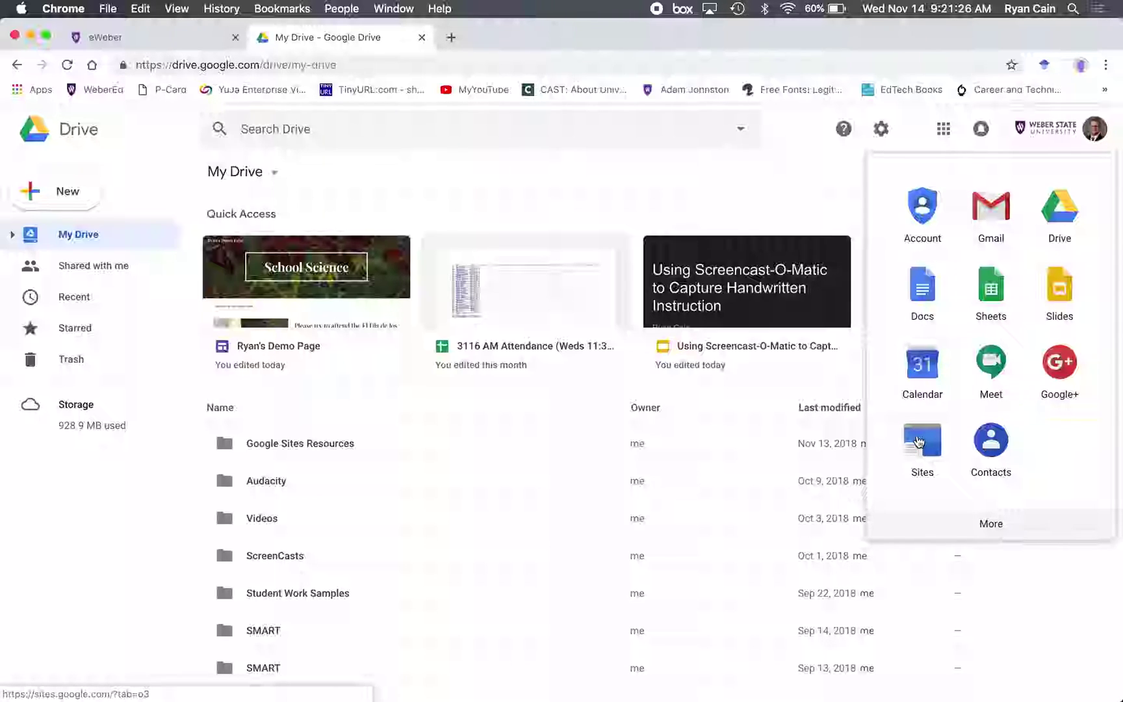
{"action": "left_click", "coordinate": [918, 442]}
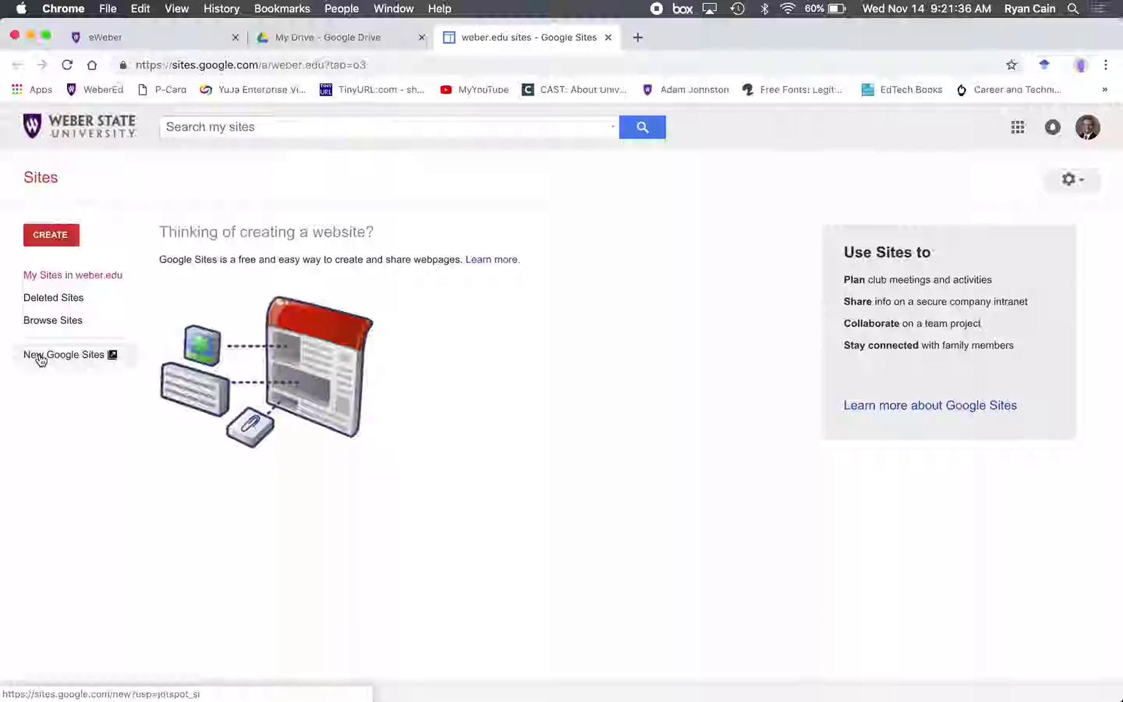
{"action": "left_click", "coordinate": [60, 356]}
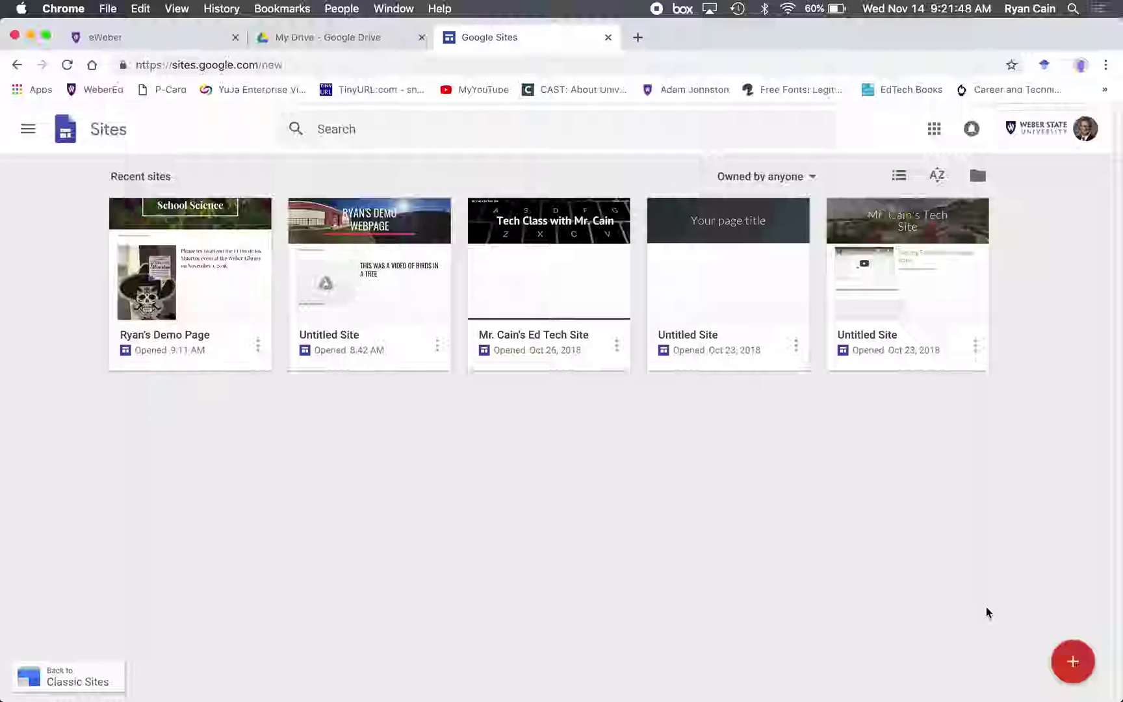
{"action": "left_click", "coordinate": [1071, 661]}
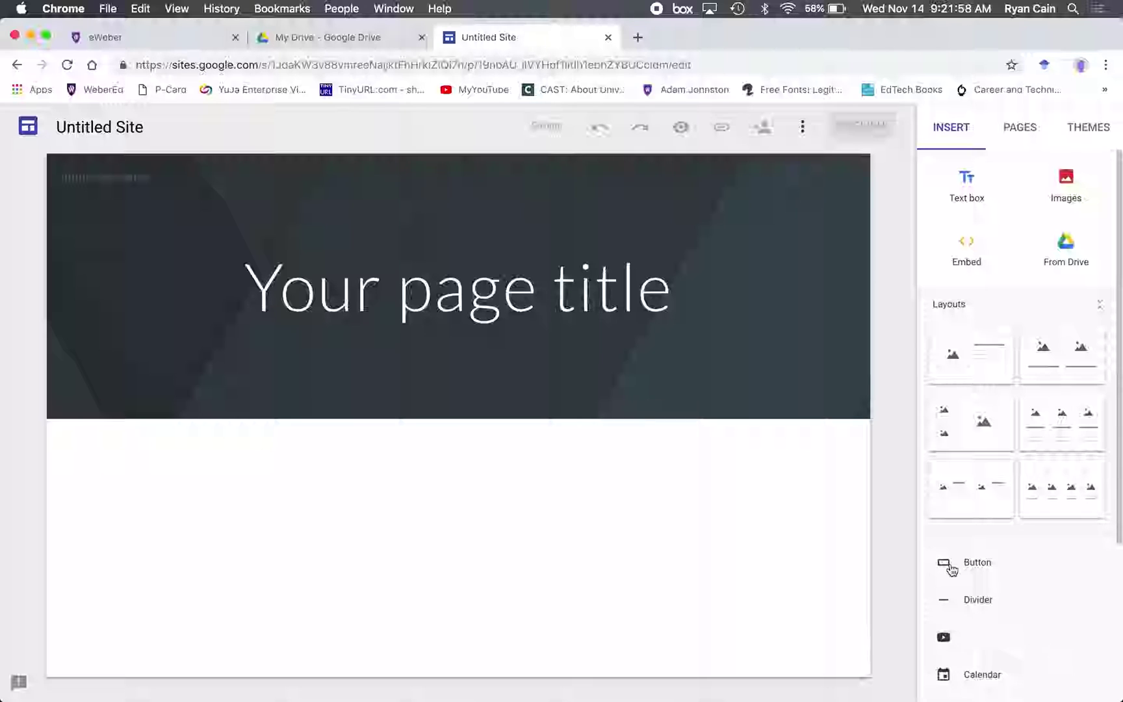
Name the site with the owner's first name in the possessive, followed by "Page".
{"action": "left_click", "coordinate": [129, 125]}
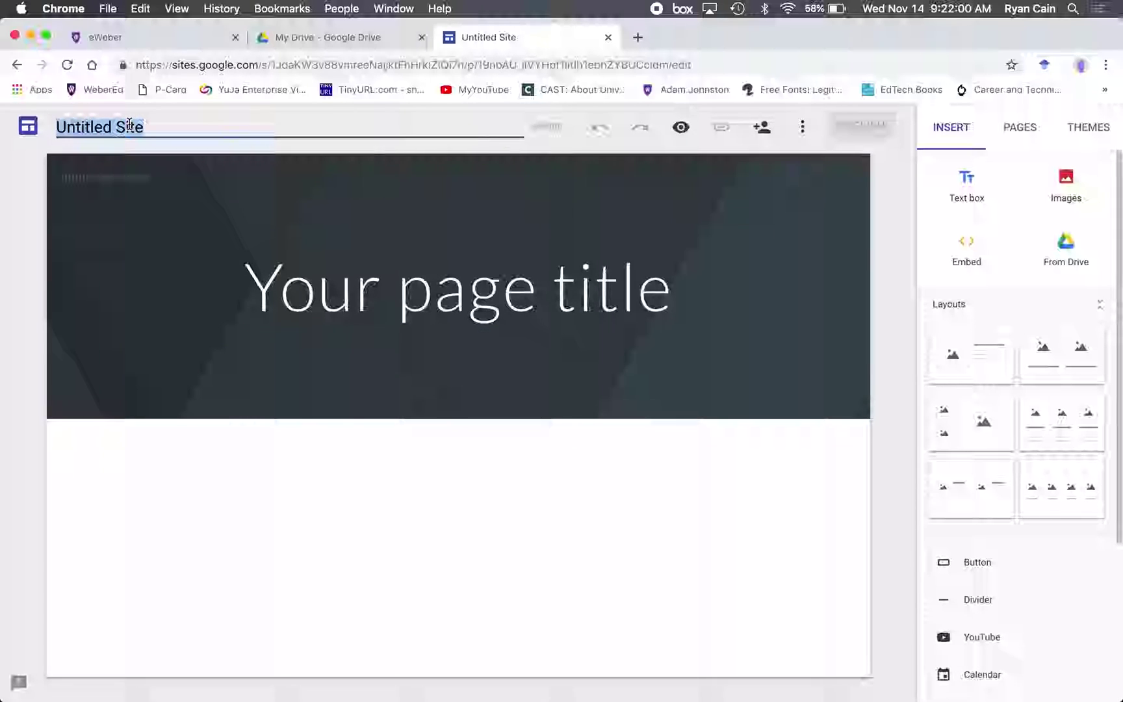
{"action": "type", "text": "Ryan"}
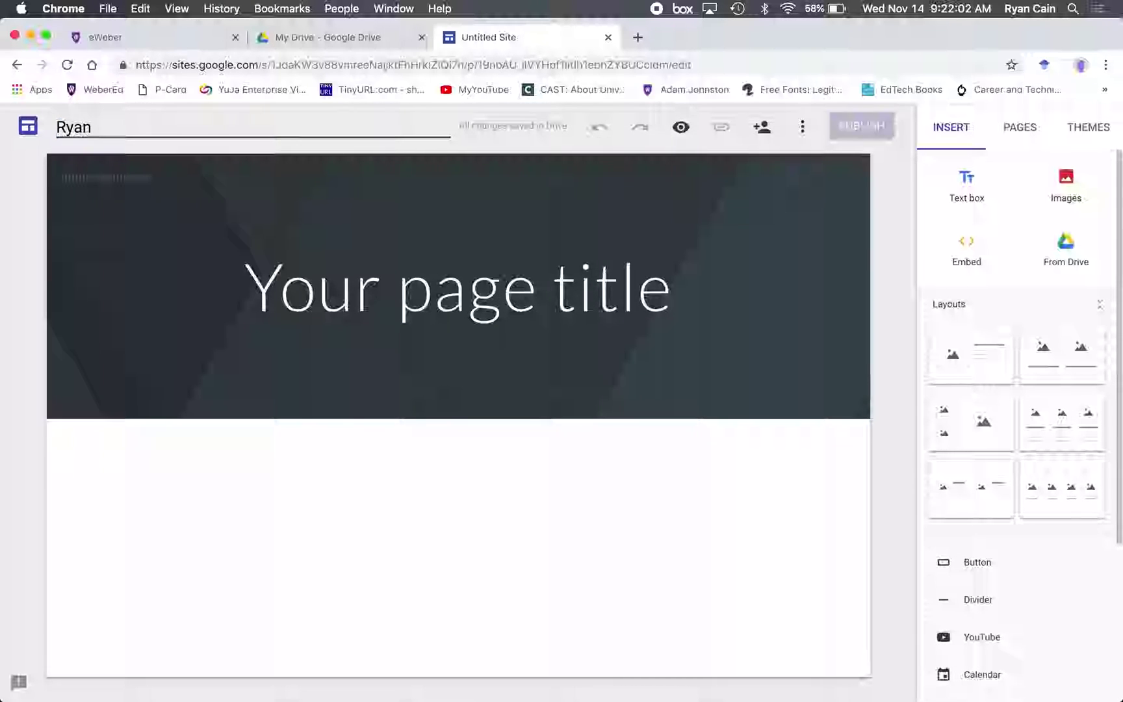
{"action": "type", "text": "'s Page"}
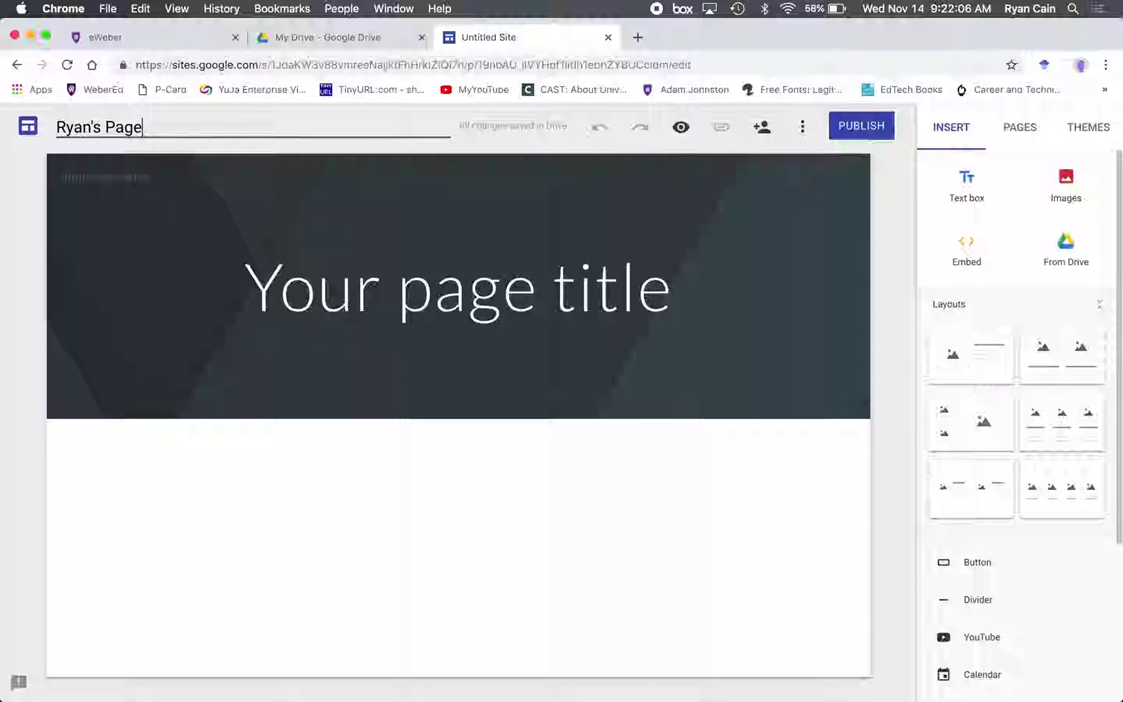
{"action": "left_click", "coordinate": [221, 298]}
{"action": "left_click", "coordinate": [141, 284]}
{"action": "mouse_move", "coordinate": [63, 180]}
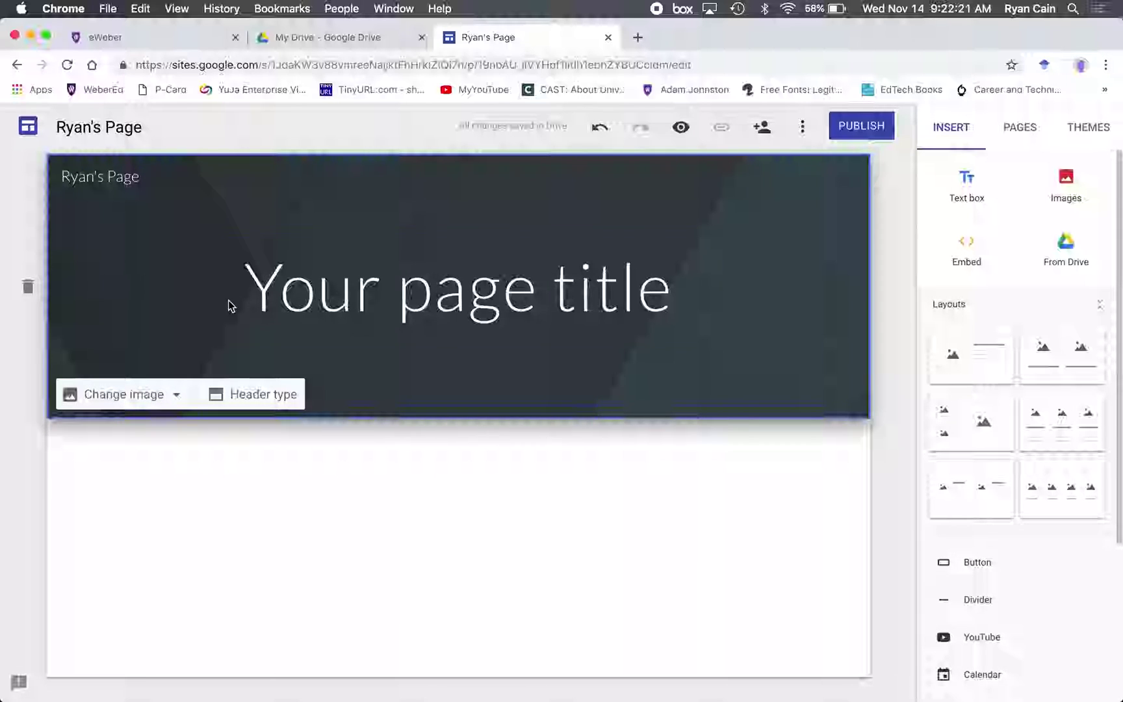
Replace the header background with IMG_8207 2.JPG from the Google Sites Resources folder in Google Drive.
{"action": "left_click", "coordinate": [118, 397]}
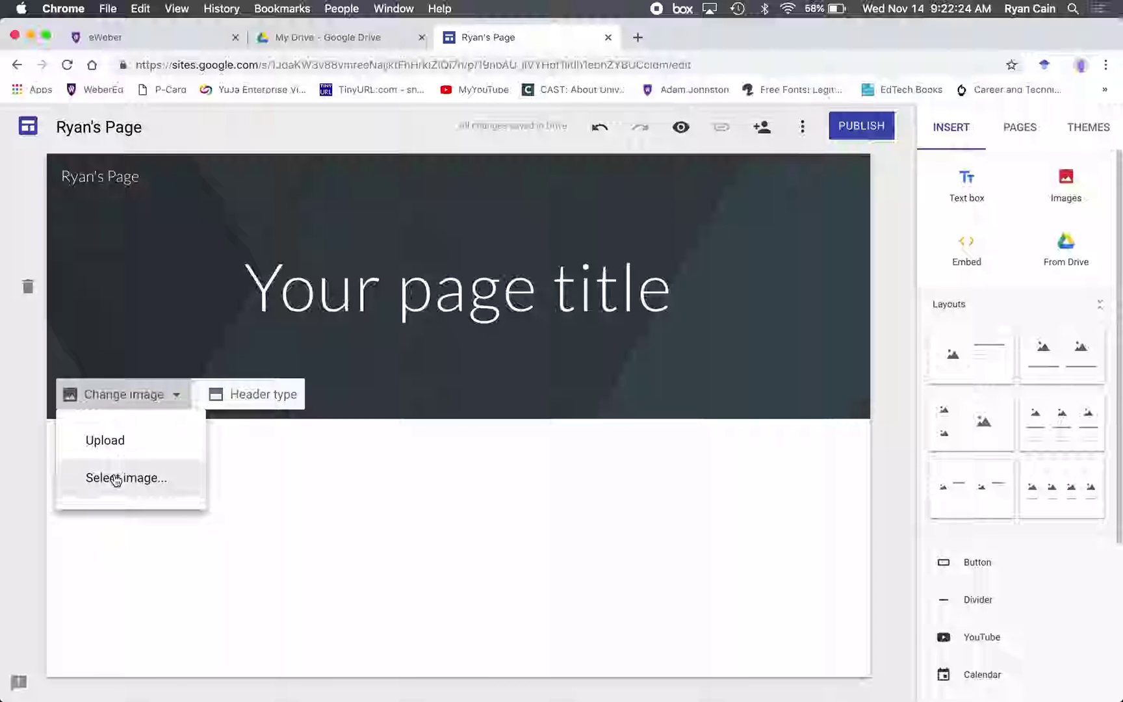
{"action": "left_click", "coordinate": [115, 479]}
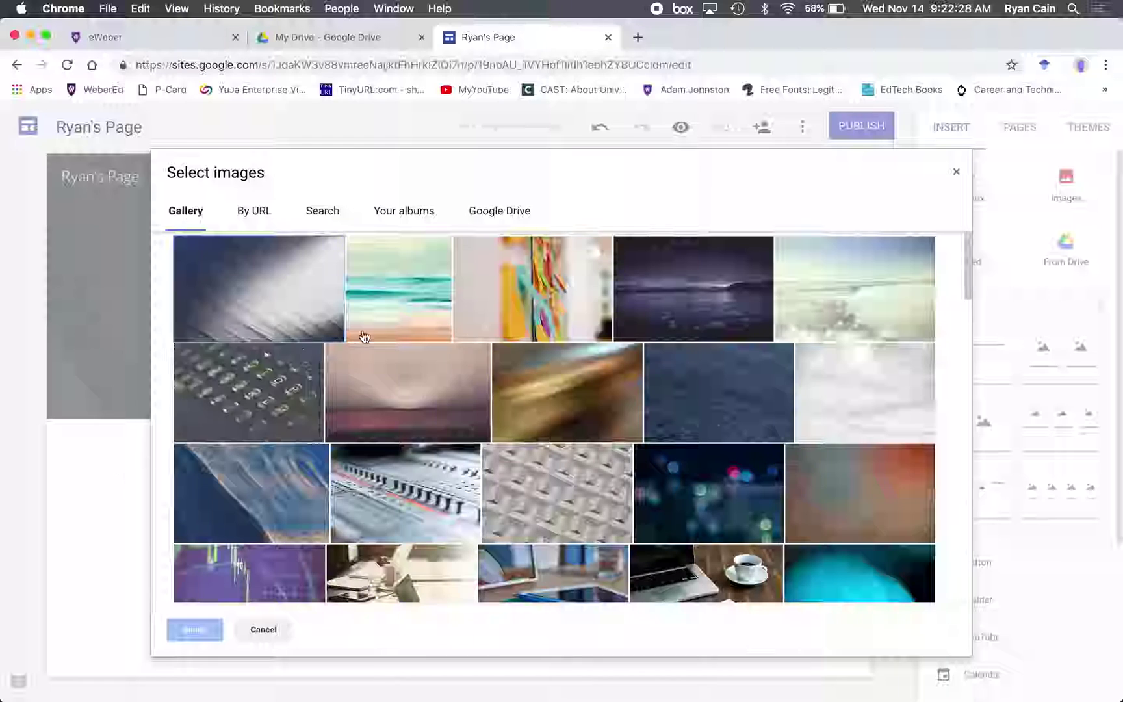
{"action": "left_click", "coordinate": [515, 215]}
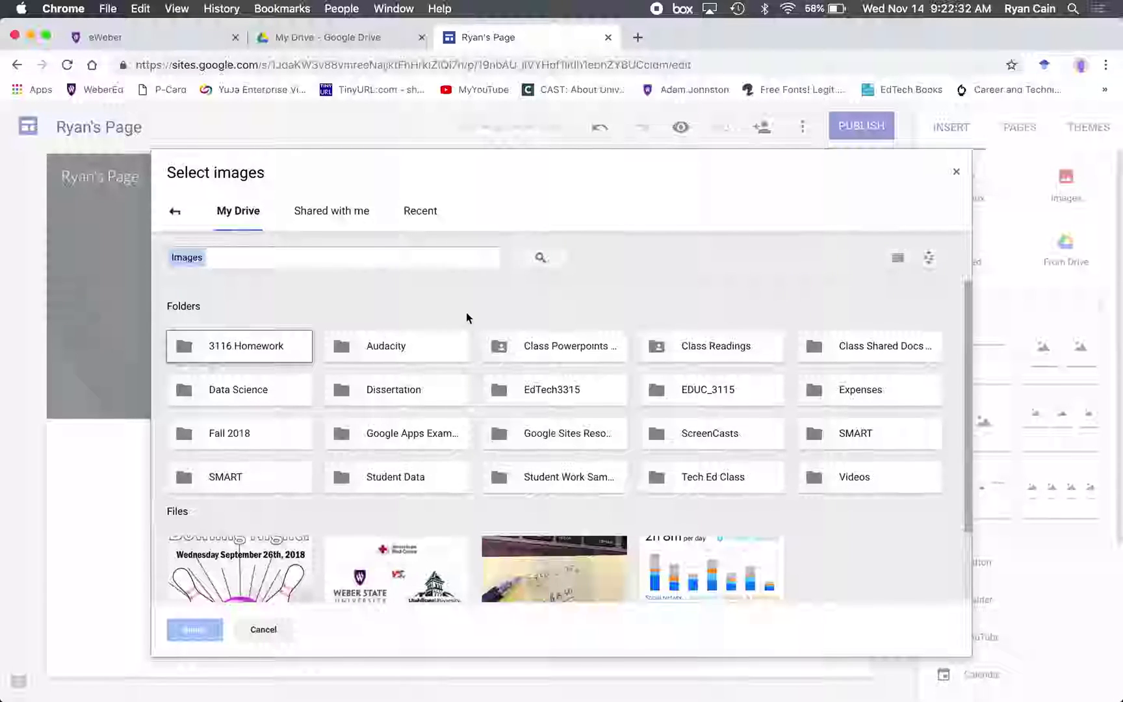
{"action": "left_click", "coordinate": [535, 437]}
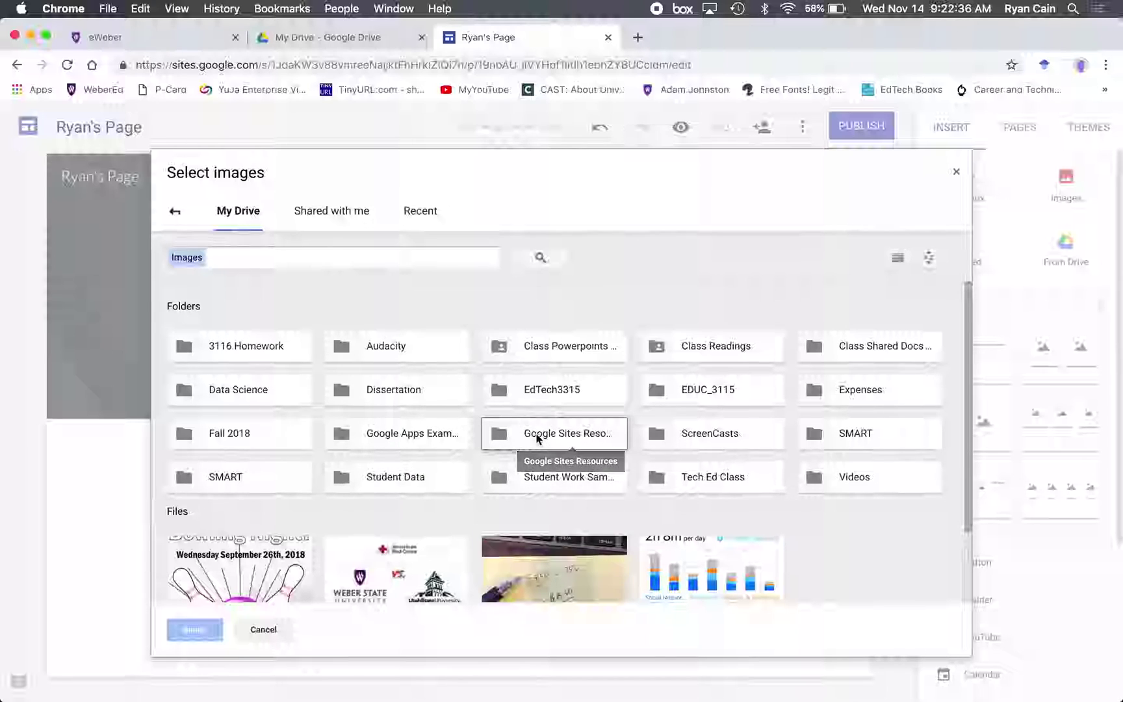
{"action": "double_click", "coordinate": [537, 438]}
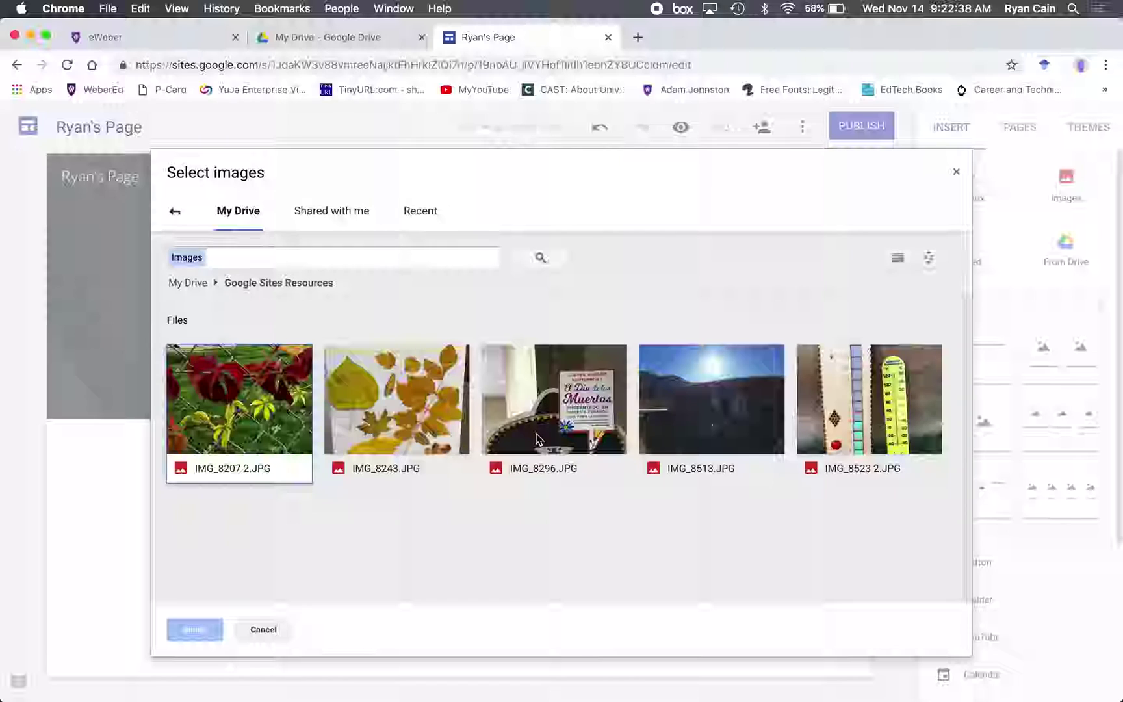
{"action": "left_click", "coordinate": [202, 373]}
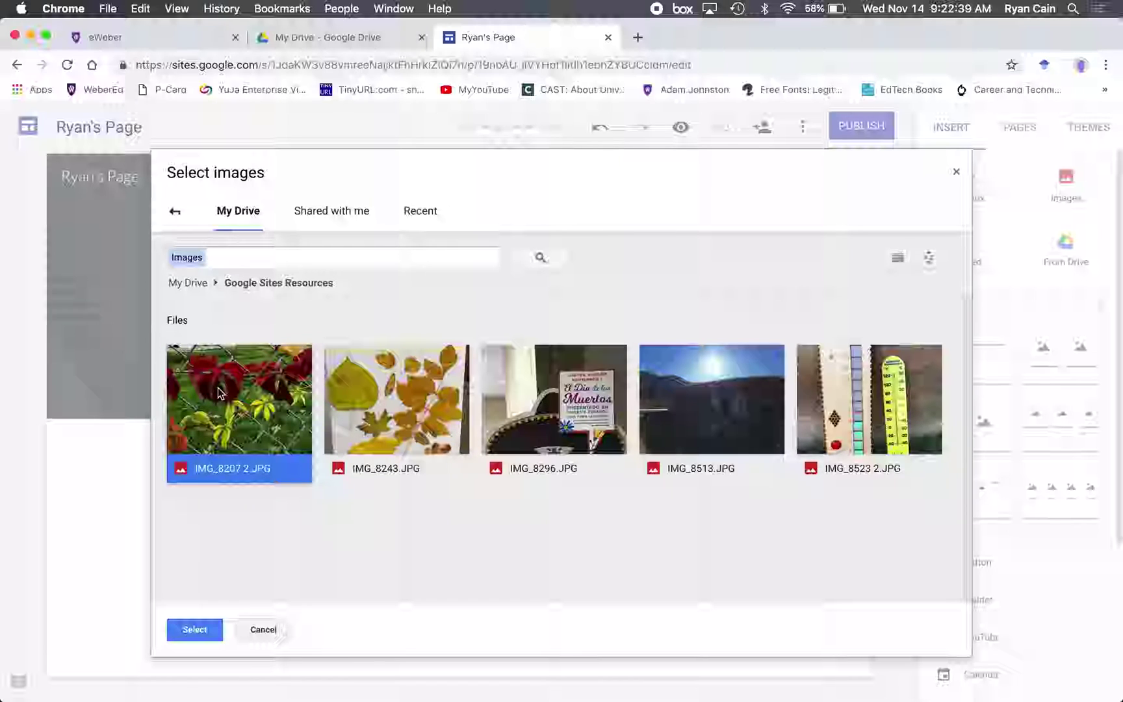
{"action": "left_click", "coordinate": [191, 629]}
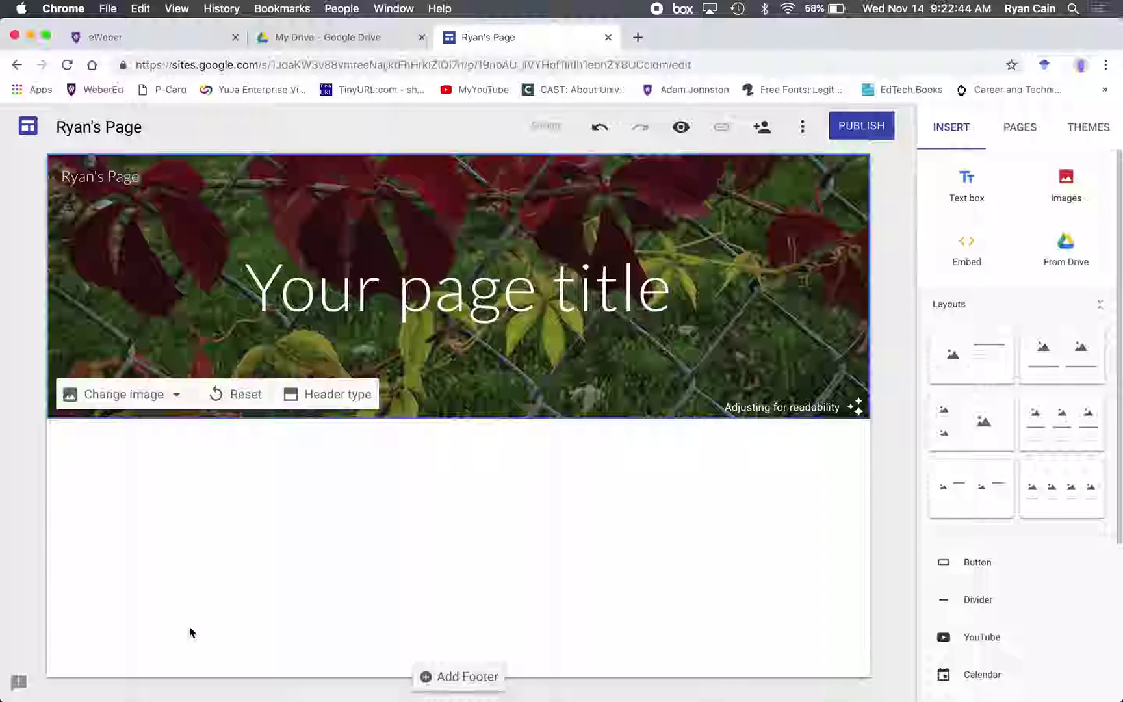
{"action": "left_click", "coordinate": [282, 298]}
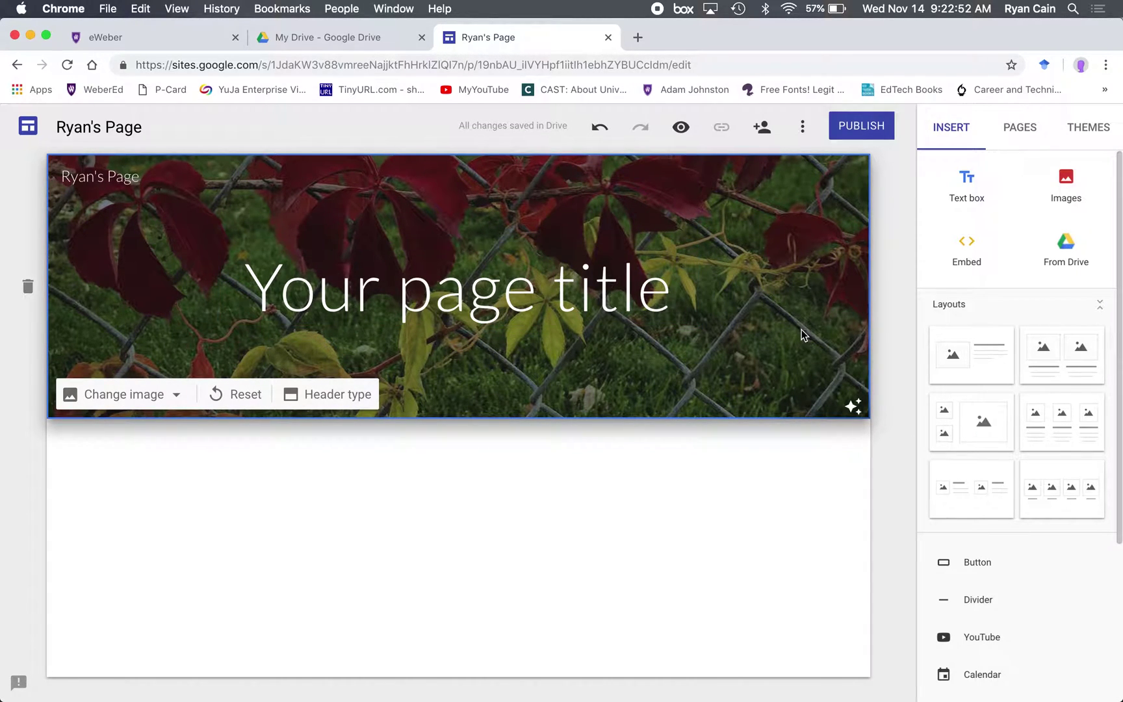
Try out the Aristotle, Vision, Level and Impression themes, and apply the Diplomat theme to the site.
{"action": "left_click", "coordinate": [1083, 130]}
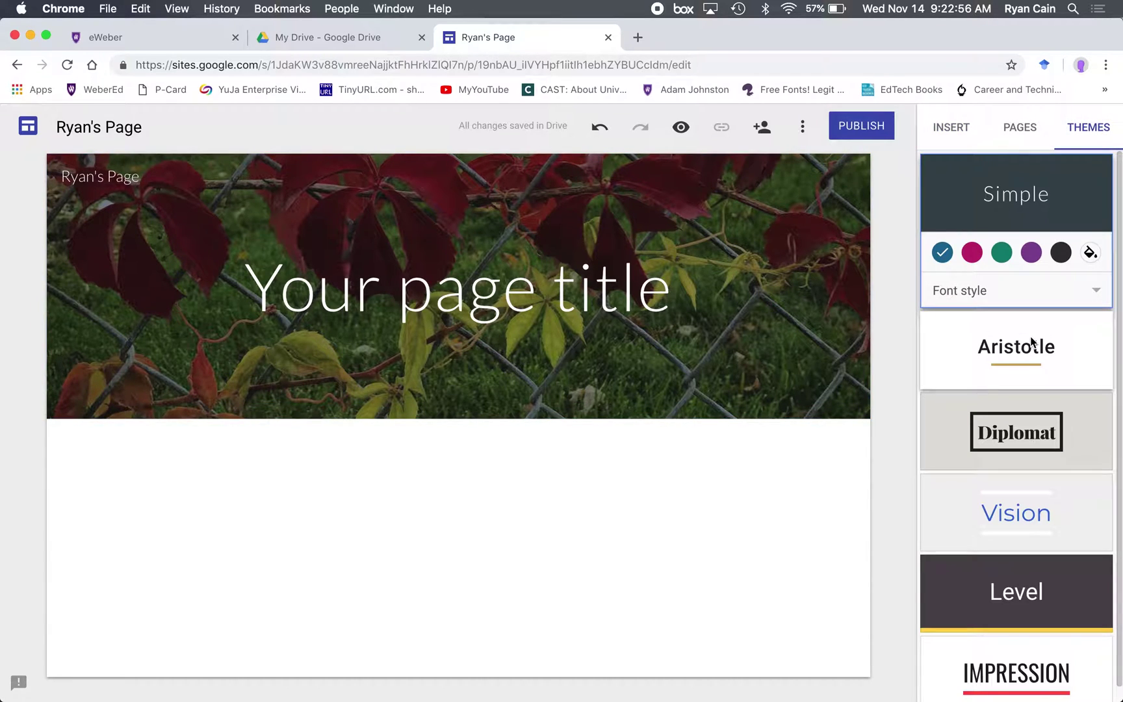
{"action": "left_click", "coordinate": [1033, 344]}
{"action": "left_click", "coordinate": [1013, 410]}
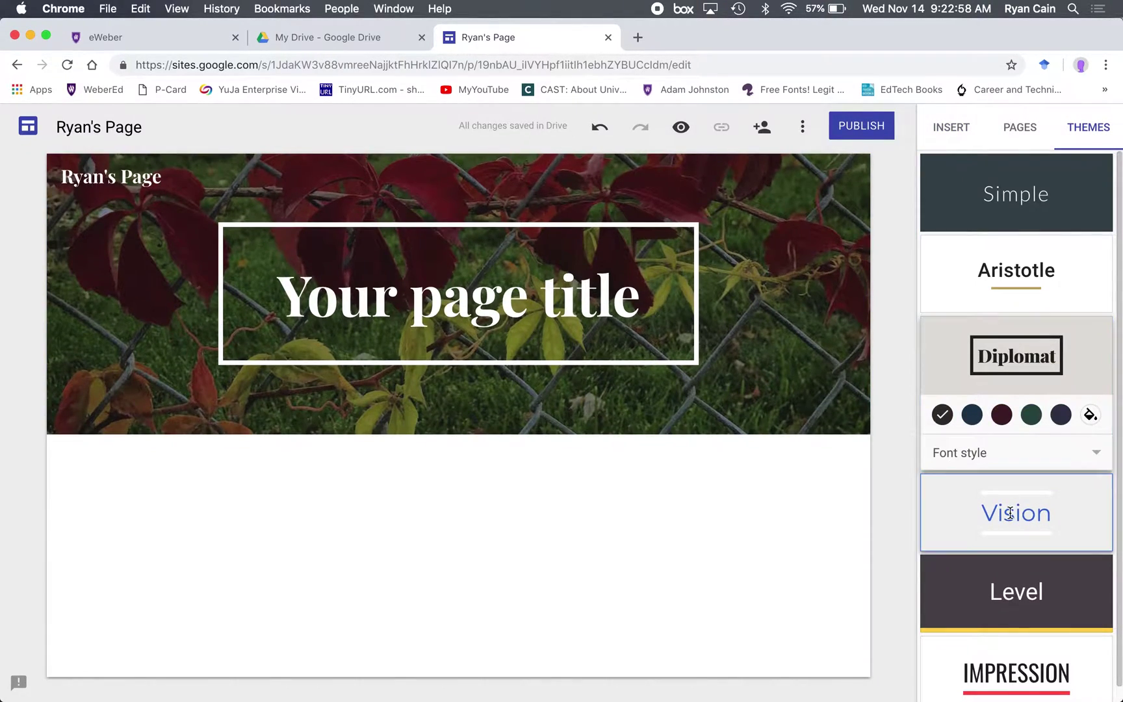
{"action": "left_click", "coordinate": [1012, 499]}
{"action": "left_click", "coordinate": [1014, 577]}
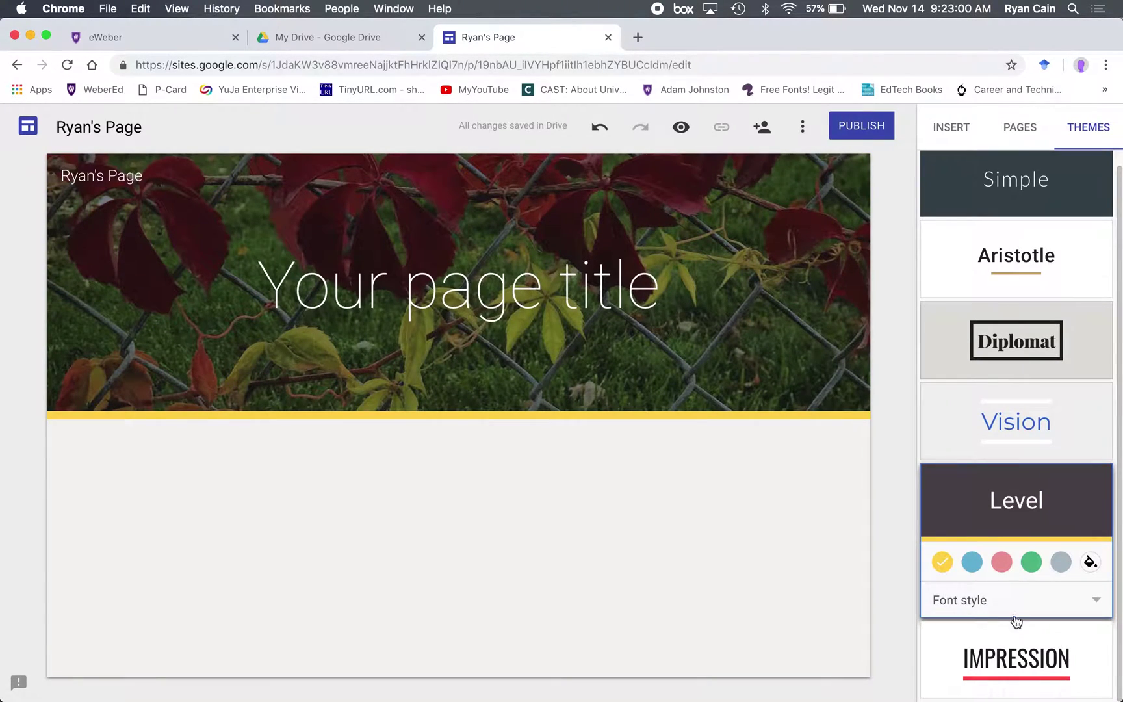
{"action": "left_click", "coordinate": [1021, 679]}
{"action": "left_click", "coordinate": [1005, 378]}
Replace the placeholder page title in the header with "Science Class".
{"action": "triple_click", "coordinate": [565, 295]}
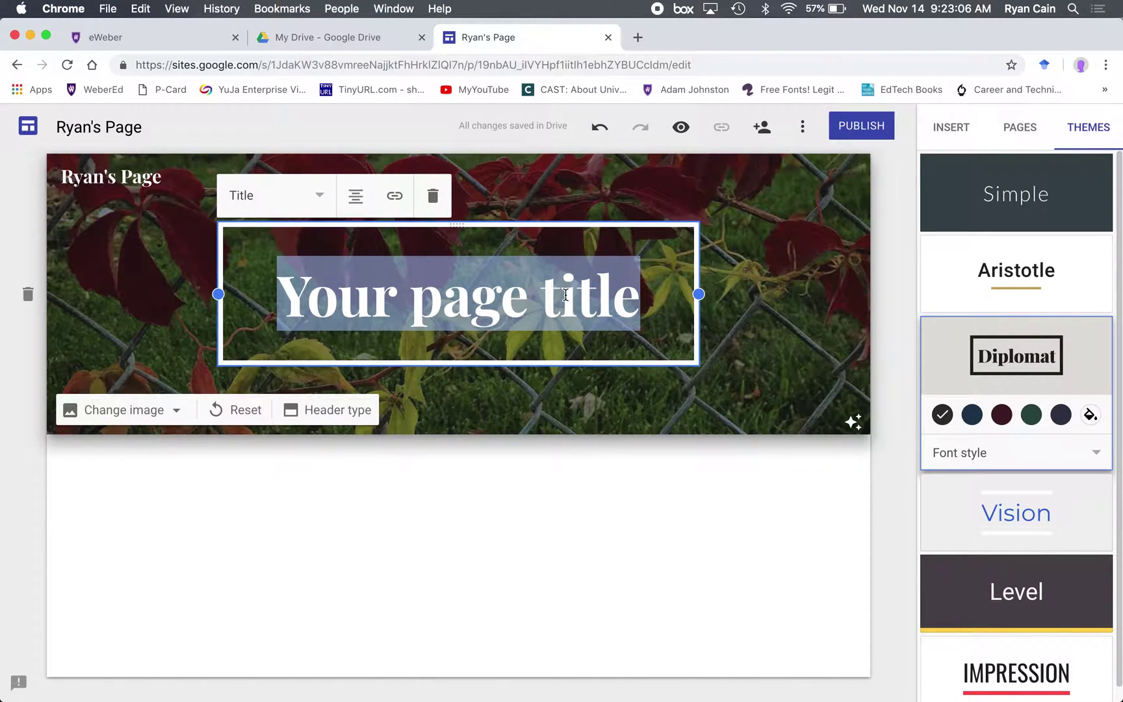
{"action": "type", "text": "Scienc"}
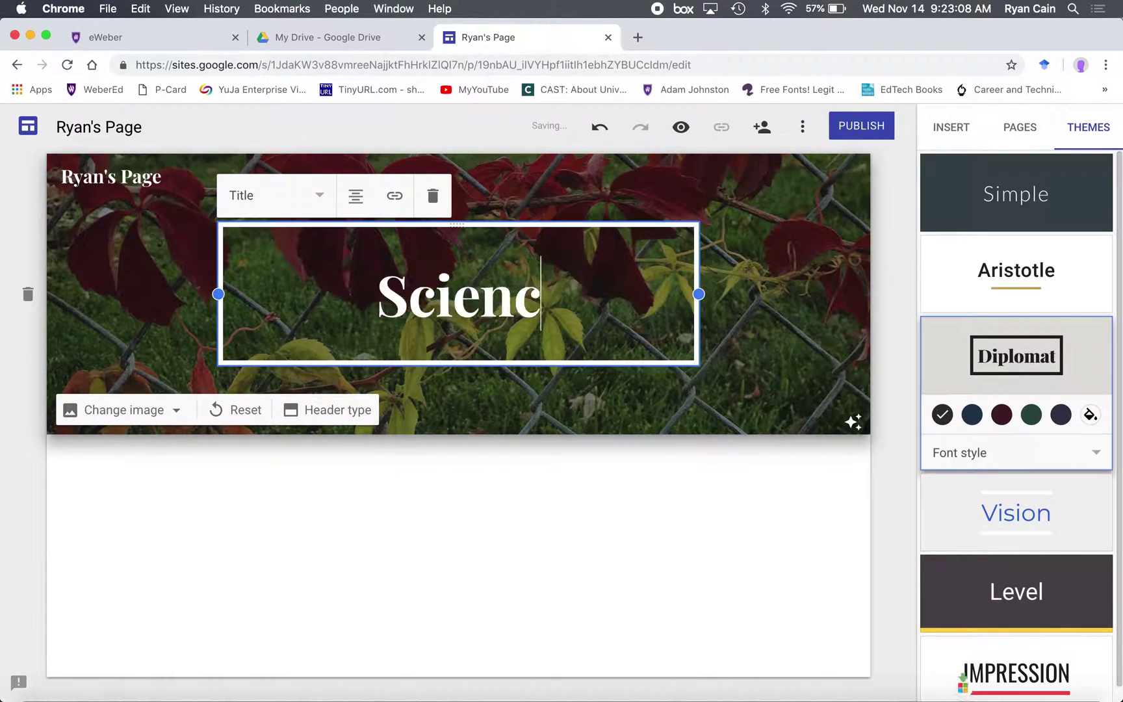
{"action": "type", "text": "e Class"}
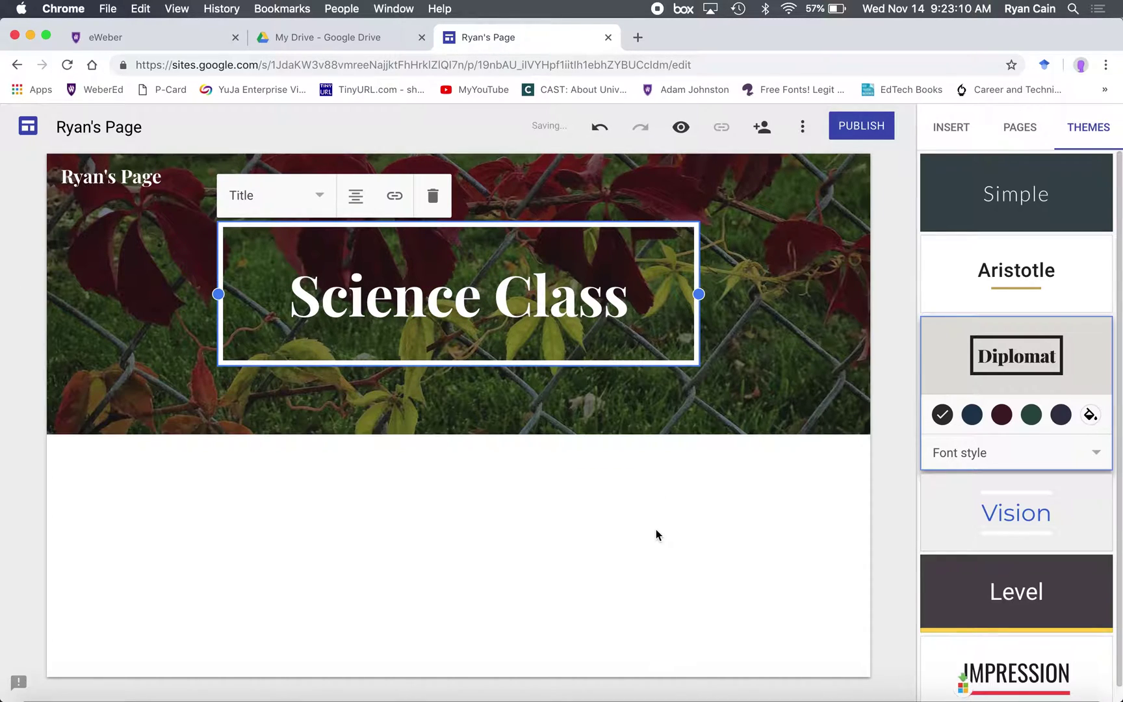
{"action": "left_click", "coordinate": [656, 532]}
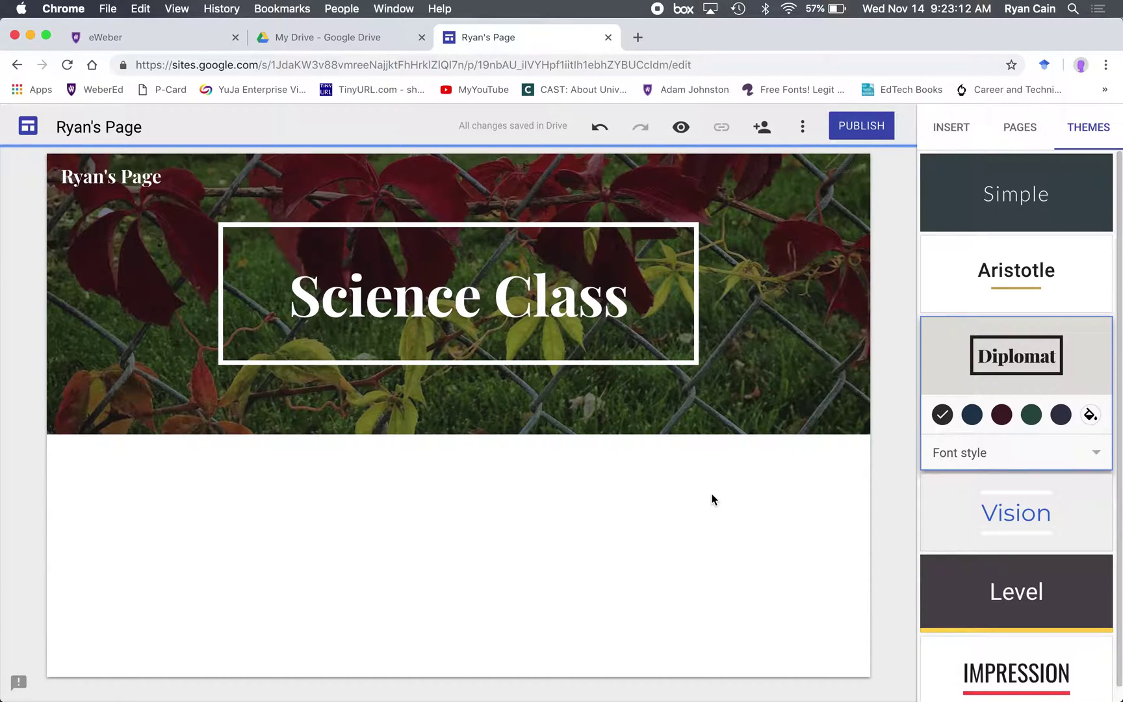
Insert IMG_8296.JPG from the Google Sites Resources folder in Google Drive into a new section below the header.
{"action": "left_click", "coordinate": [1019, 128]}
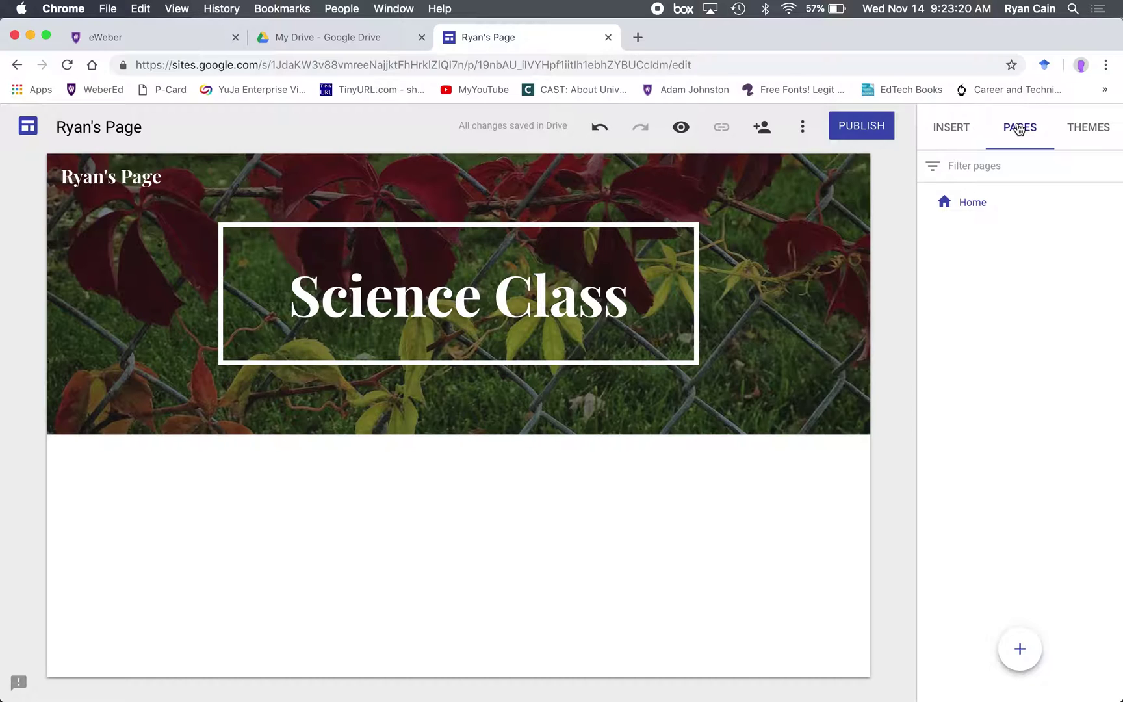
{"action": "left_click", "coordinate": [966, 135]}
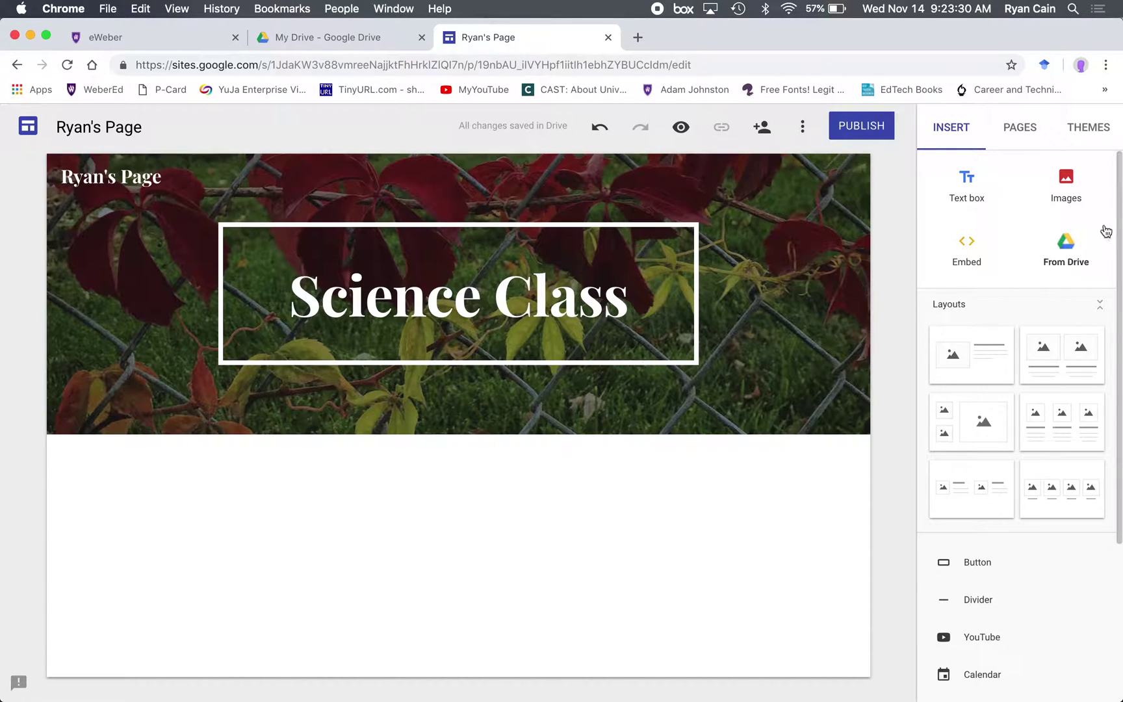
{"action": "left_click", "coordinate": [1062, 181]}
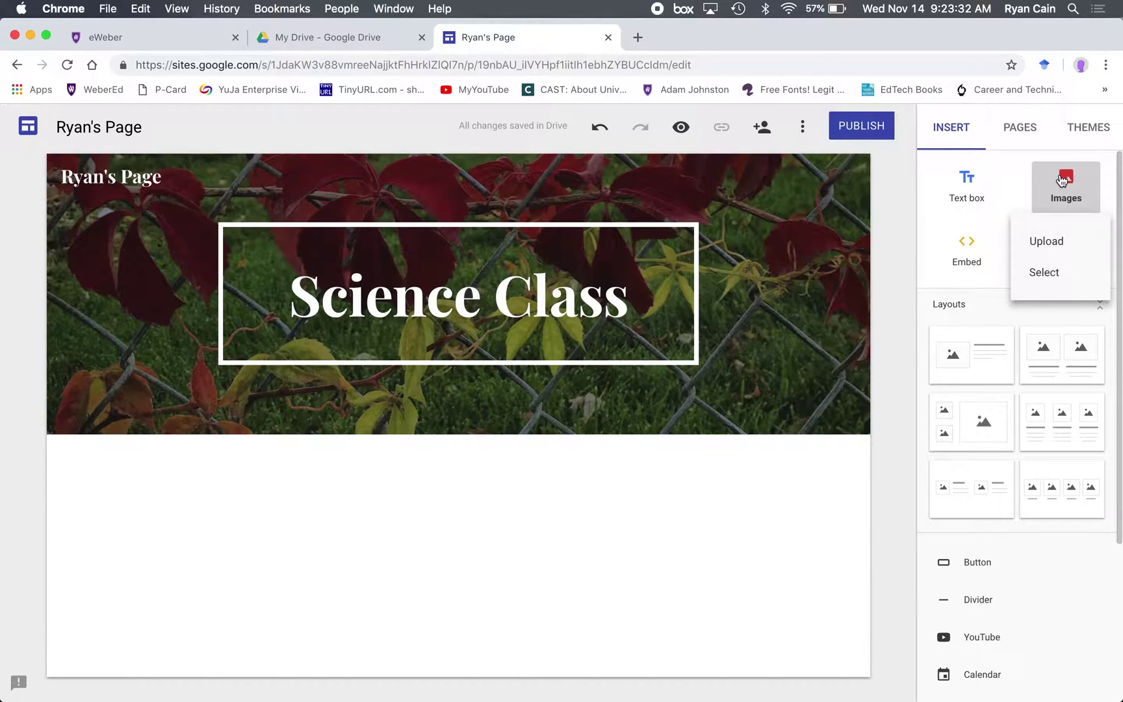
{"action": "left_click", "coordinate": [1073, 279]}
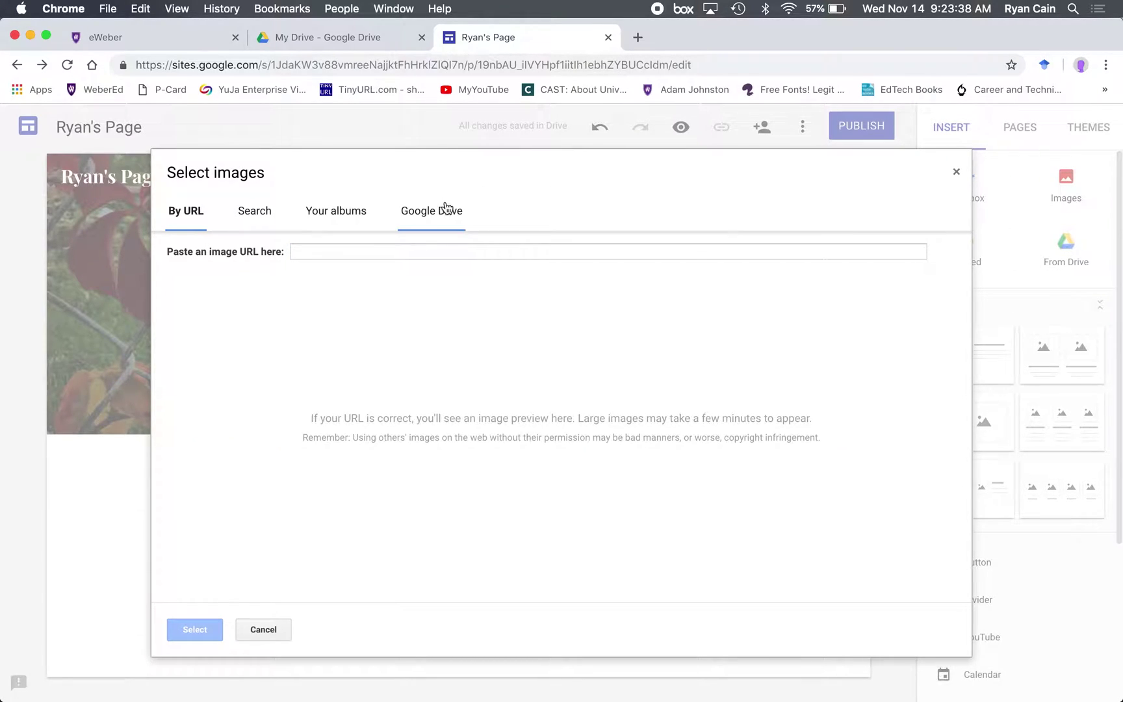
{"action": "left_click", "coordinate": [446, 206]}
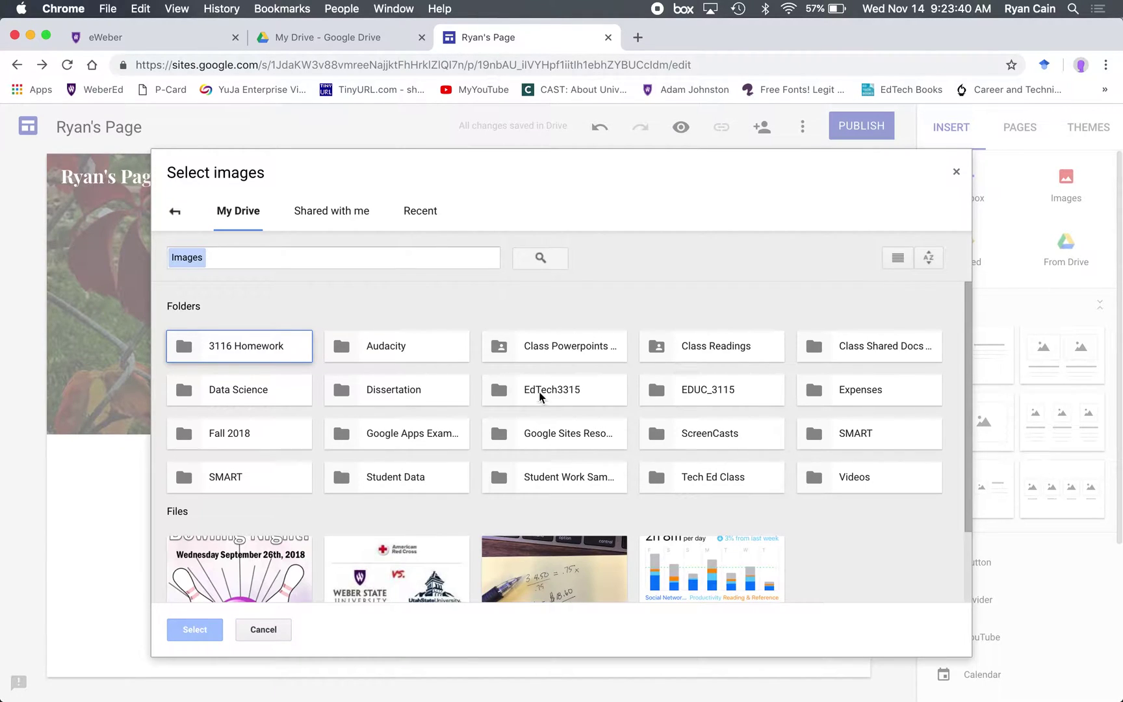
{"action": "left_click", "coordinate": [558, 440]}
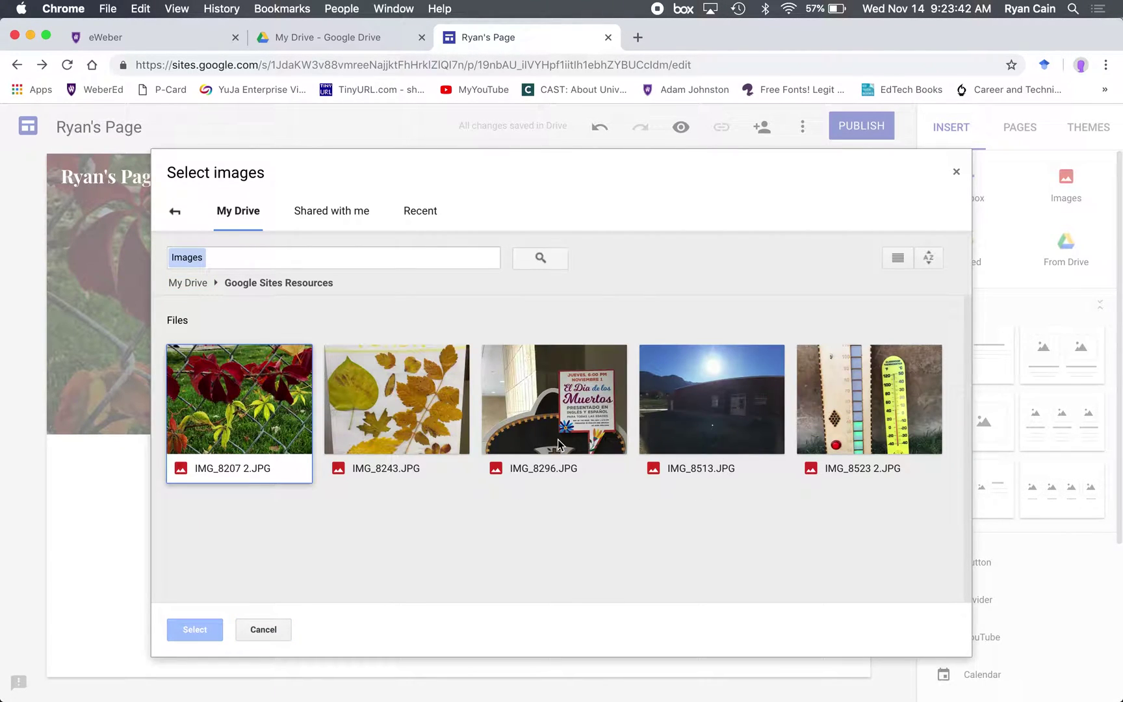
{"action": "left_click", "coordinate": [538, 429]}
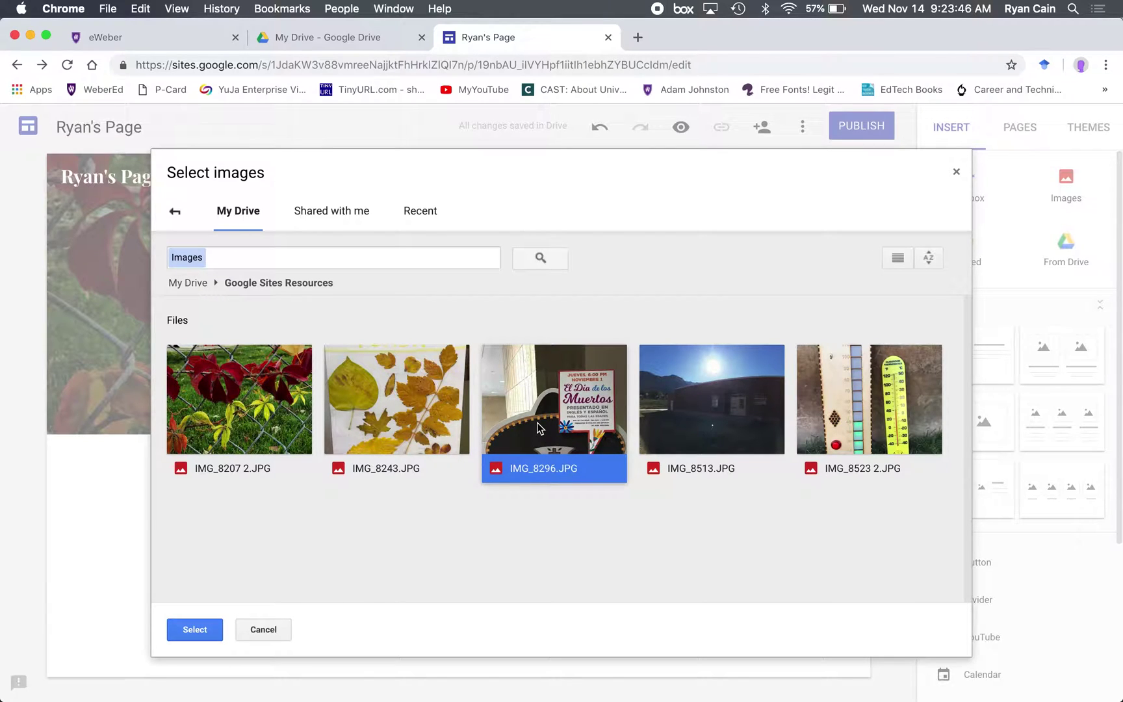
{"action": "left_click", "coordinate": [207, 623]}
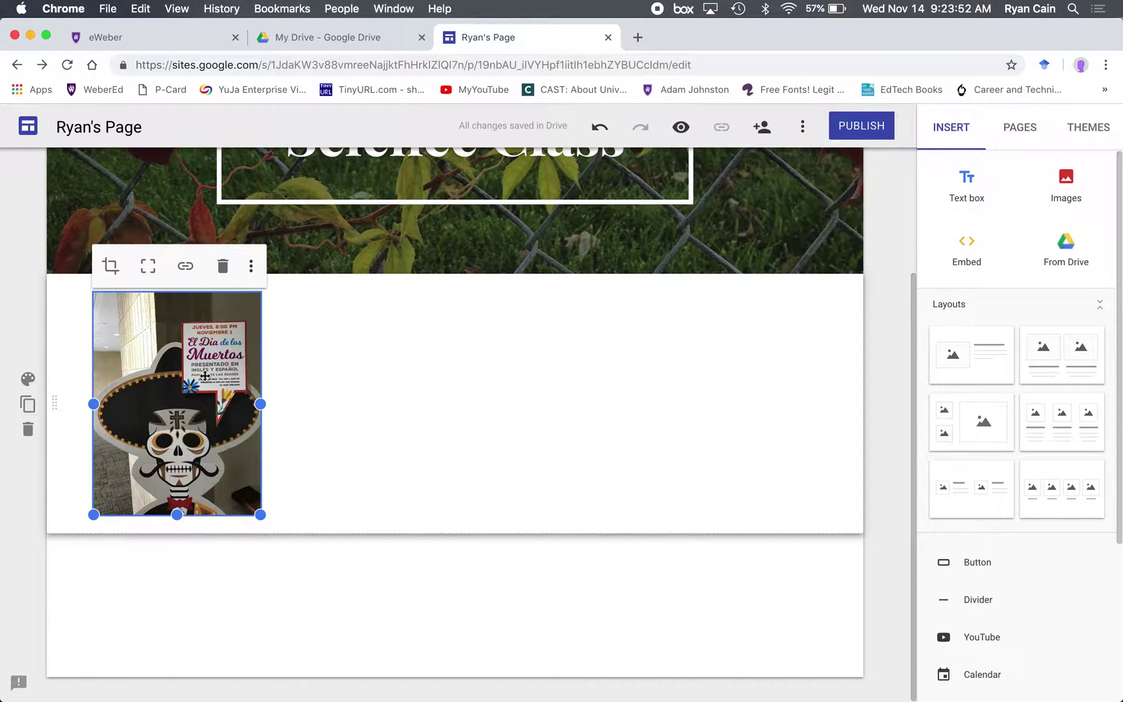
{"action": "left_click", "coordinate": [403, 461]}
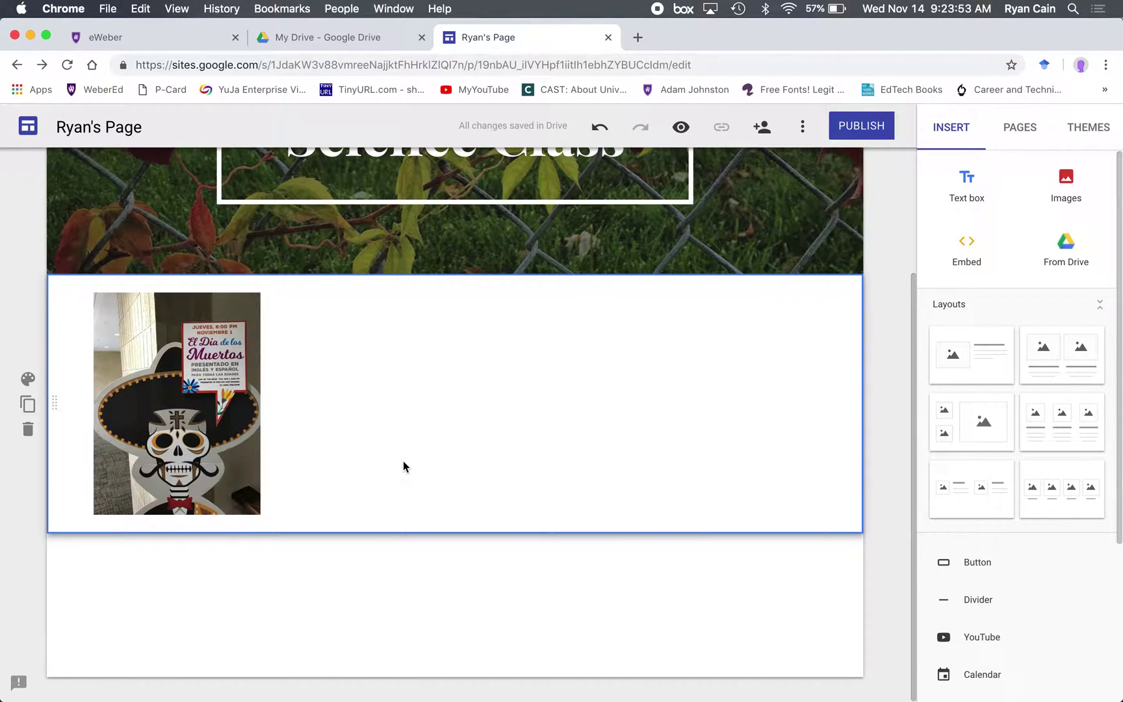
Enlarge the inserted skull poster photo proportionally, keeping it at the left side of its section.
{"action": "left_click", "coordinate": [233, 448]}
{"action": "left_click_drag", "start_coordinate": [257, 513], "coordinate": [342, 563]}
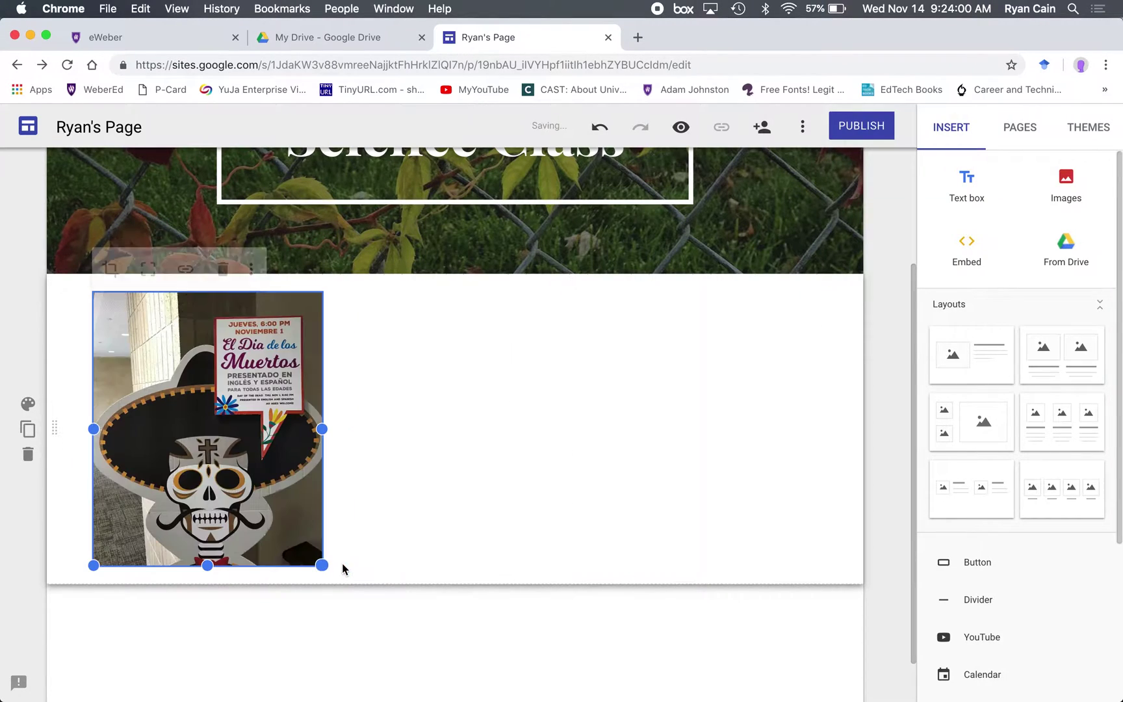
{"action": "left_click_drag", "start_coordinate": [281, 479], "coordinate": [224, 461]}
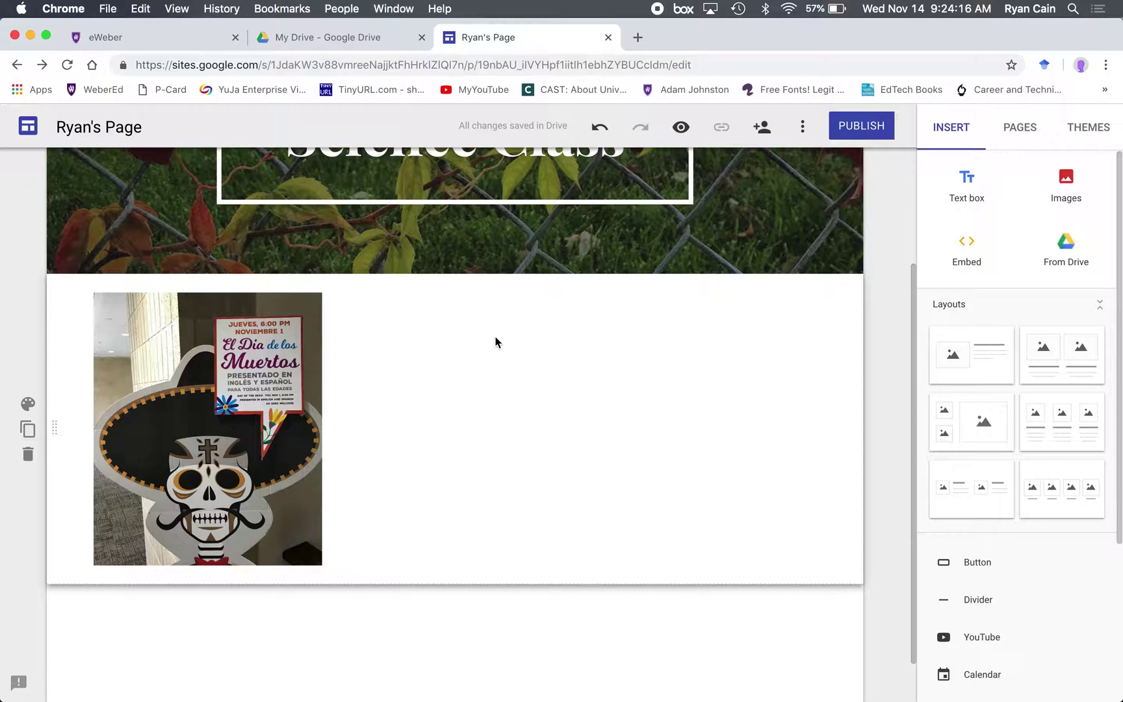
Add text beside the photo: "Please try meeting us at the Weber Public Library for the El Dia de los Muertos event on November 1, 2018.".
{"action": "double_click", "coordinate": [385, 314]}
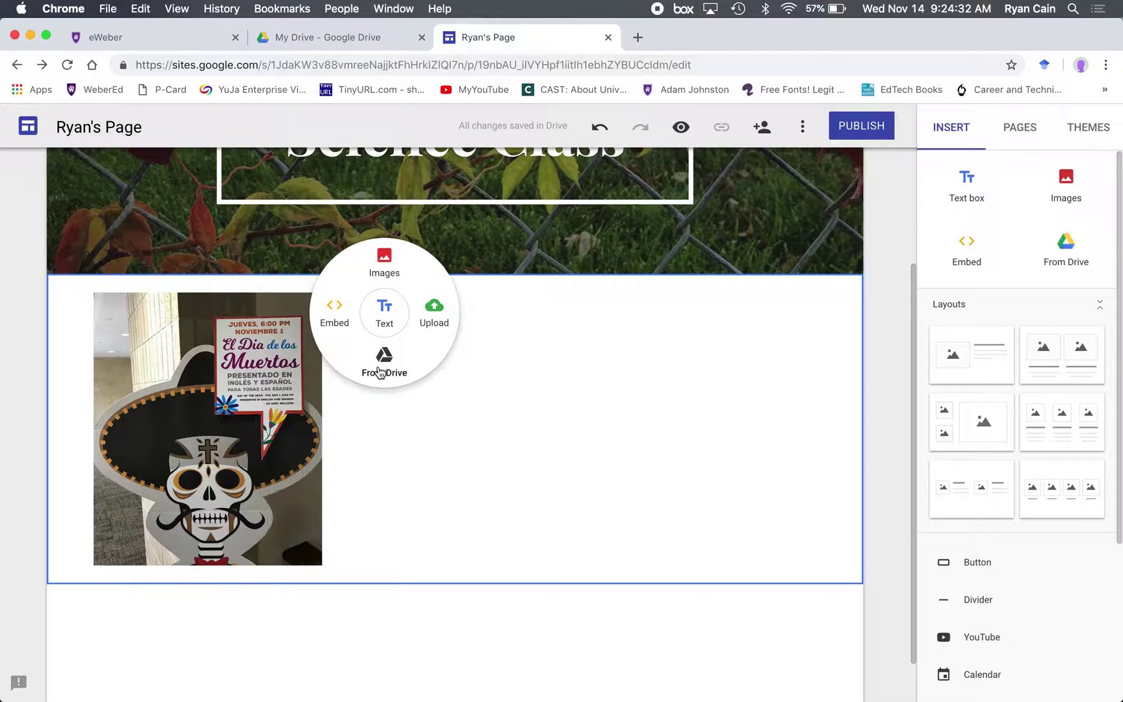
{"action": "left_click", "coordinate": [384, 317]}
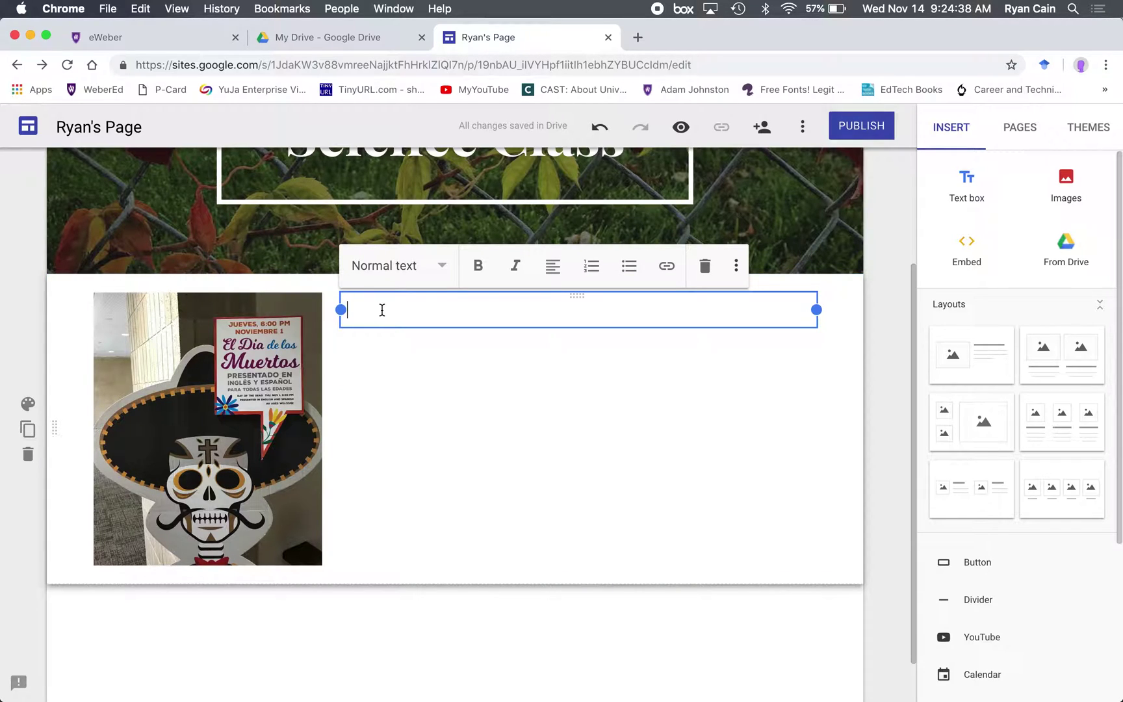
{"action": "type", "text": "Pl"}
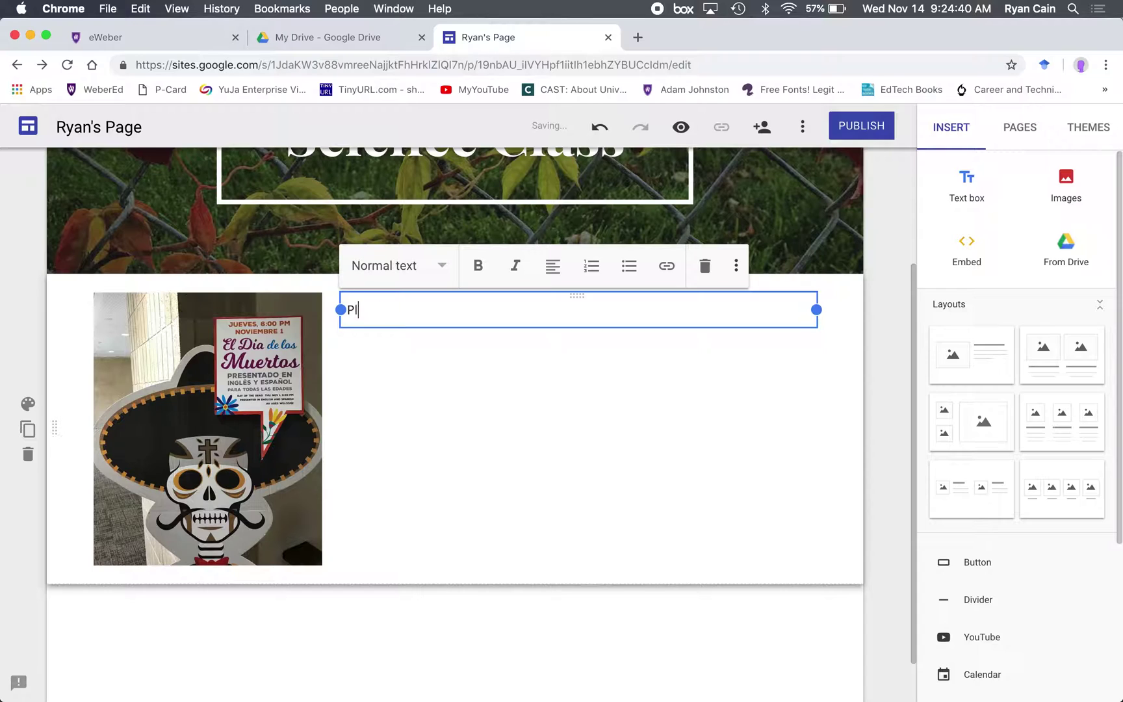
{"action": "type", "text": "ease try meetin g"}
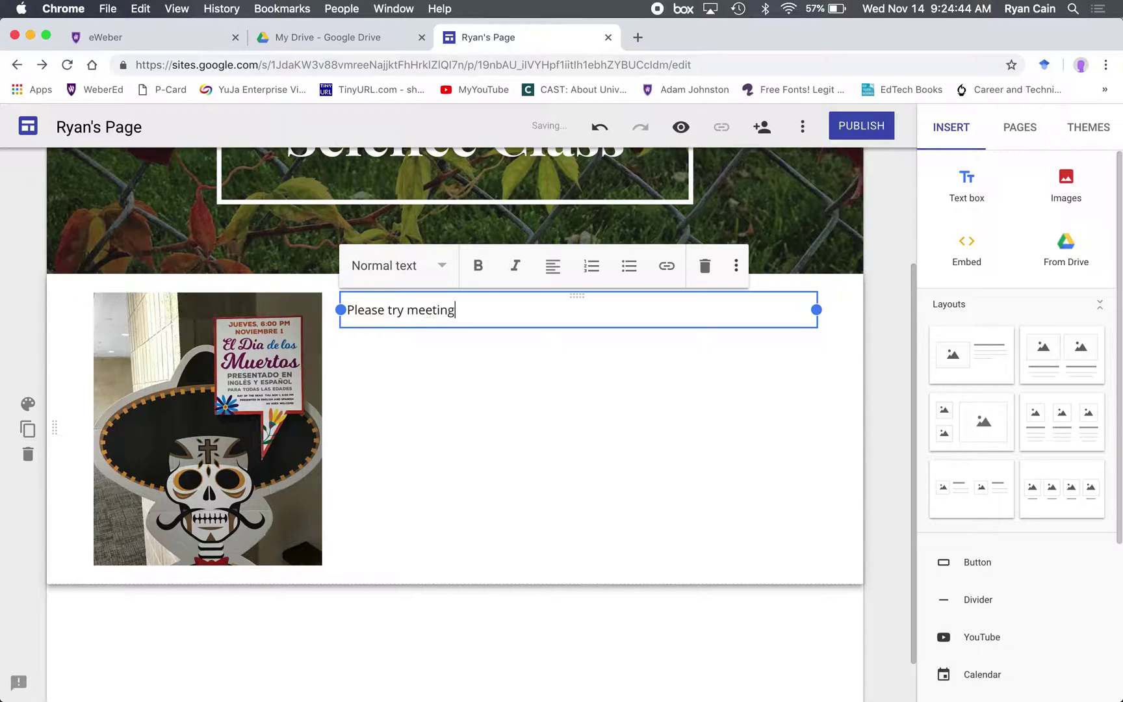
{"action": "type", "text": " us at the Weber PUblic"}
{"action": "key", "text": "BackSpace"}
{"action": "key", "text": "BackSpace"}
{"action": "key", "text": "BackSpace"}
{"action": "key", "text": "BackSpace"}
{"action": "key", "text": "BackSpace"}
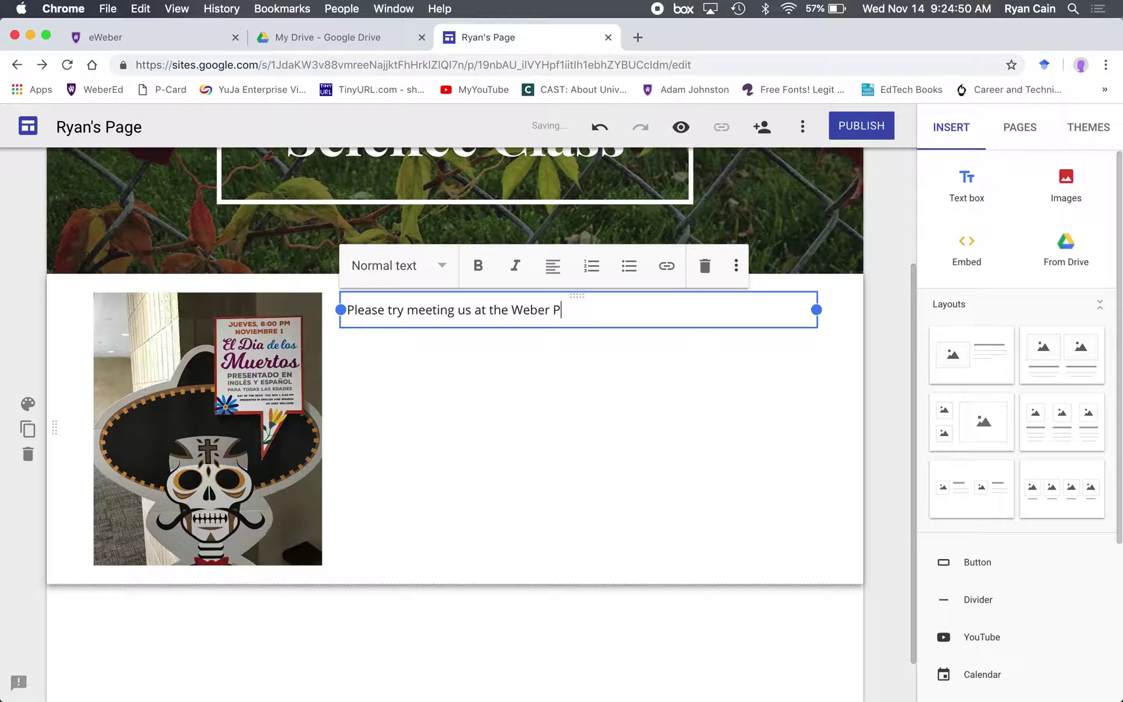
{"action": "type", "text": "ublic Library"}
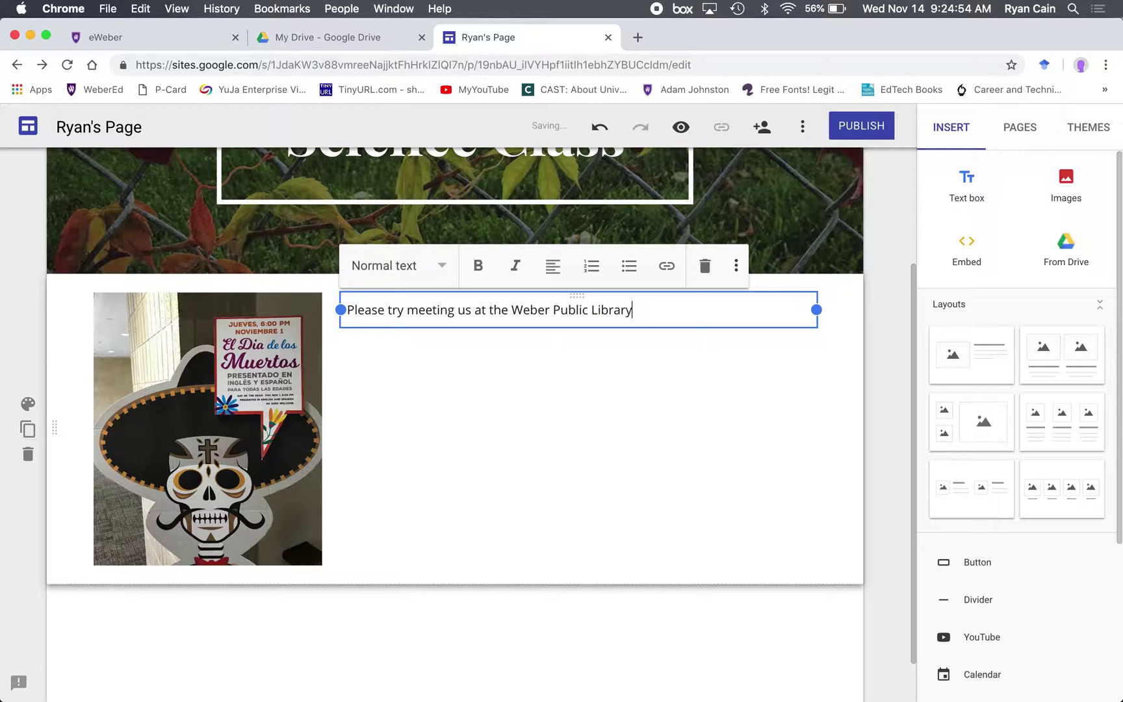
{"action": "type", "text": " for the El Dia "}
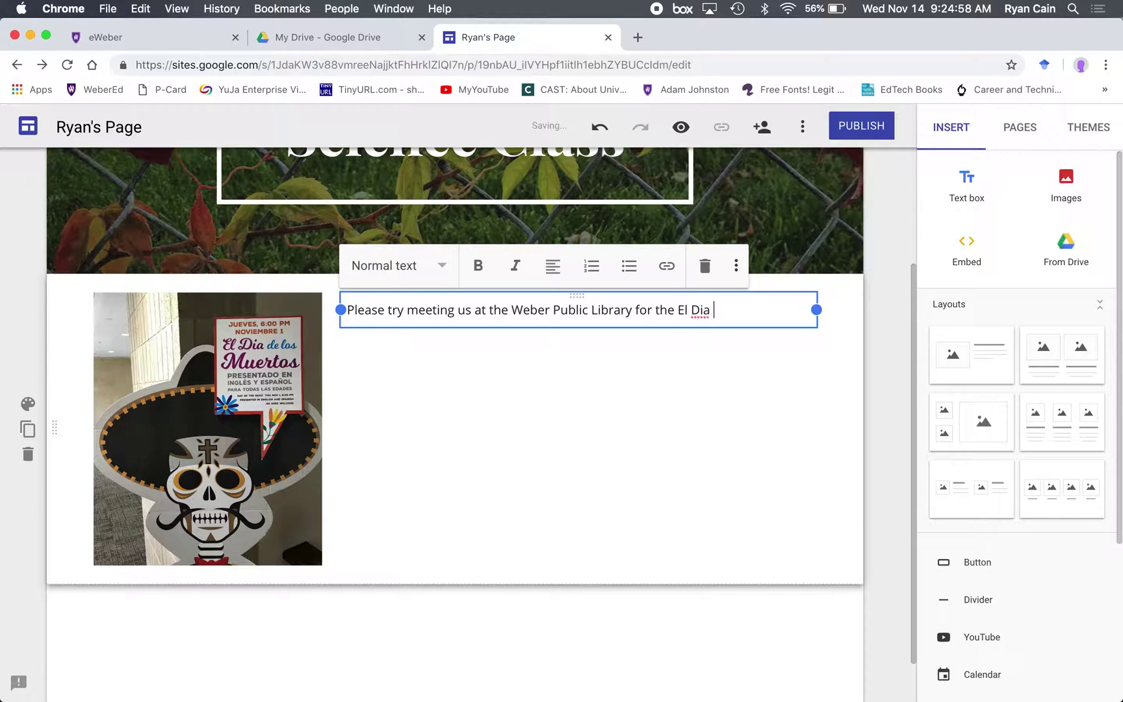
{"action": "type", "text": "de los Muertos"}
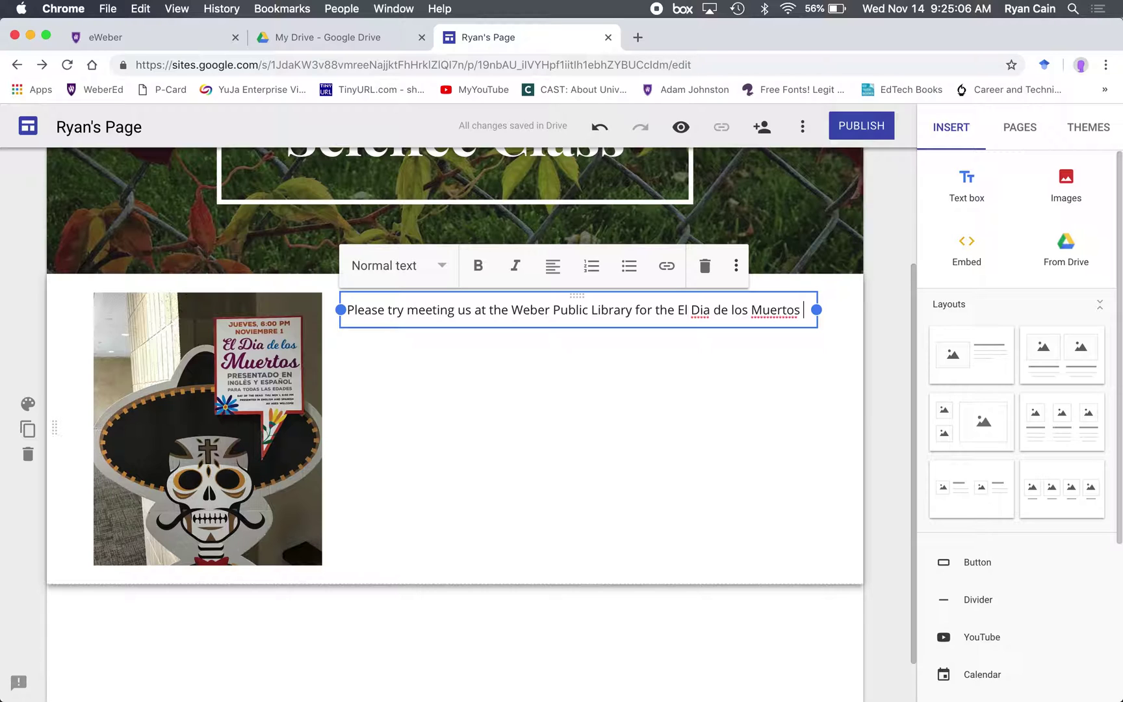
{"action": "type", "text": "ven"}
{"action": "key", "text": "BackSpace"}
{"action": "type", "text": "ve"}
{"action": "key", "text": "BackSpace"}
{"action": "key", "text": "BackSpace"}
{"action": "key", "text": "BackSpace"}
{"action": "key", "text": "BackSpace"}
{"action": "type", "text": "event of Noverm"}
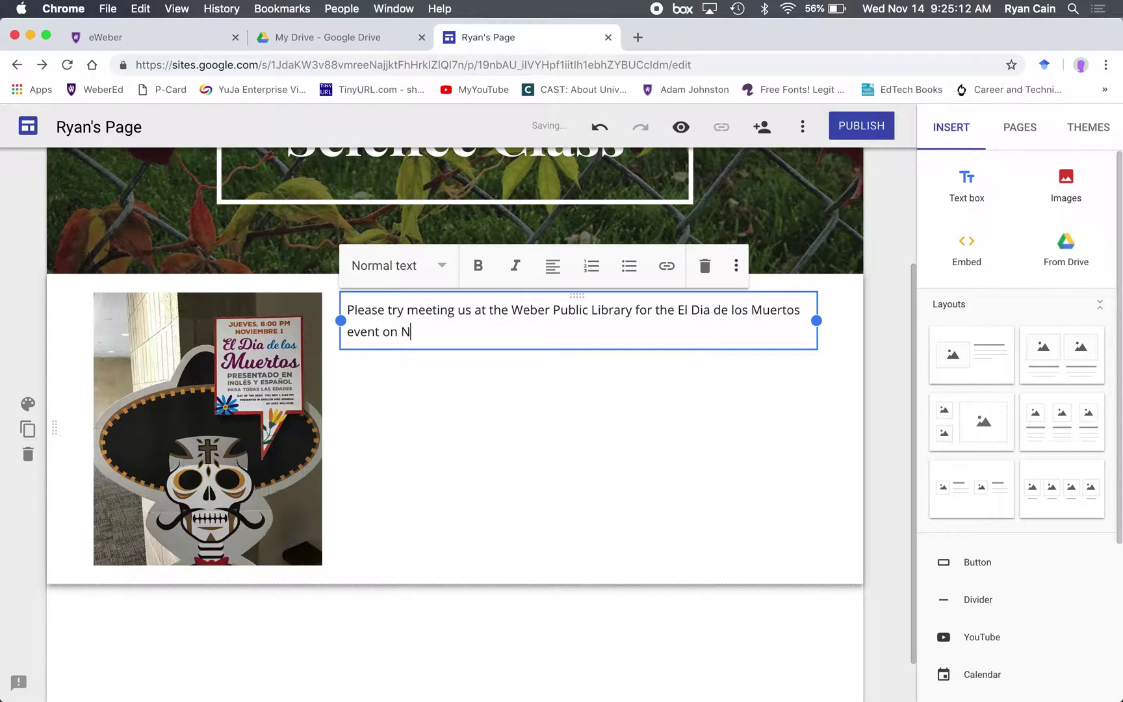
{"action": "key", "text": "BackSpace"}
{"action": "key", "text": "BackSpace"}
{"action": "type", "text": "mber 1, 2018."}
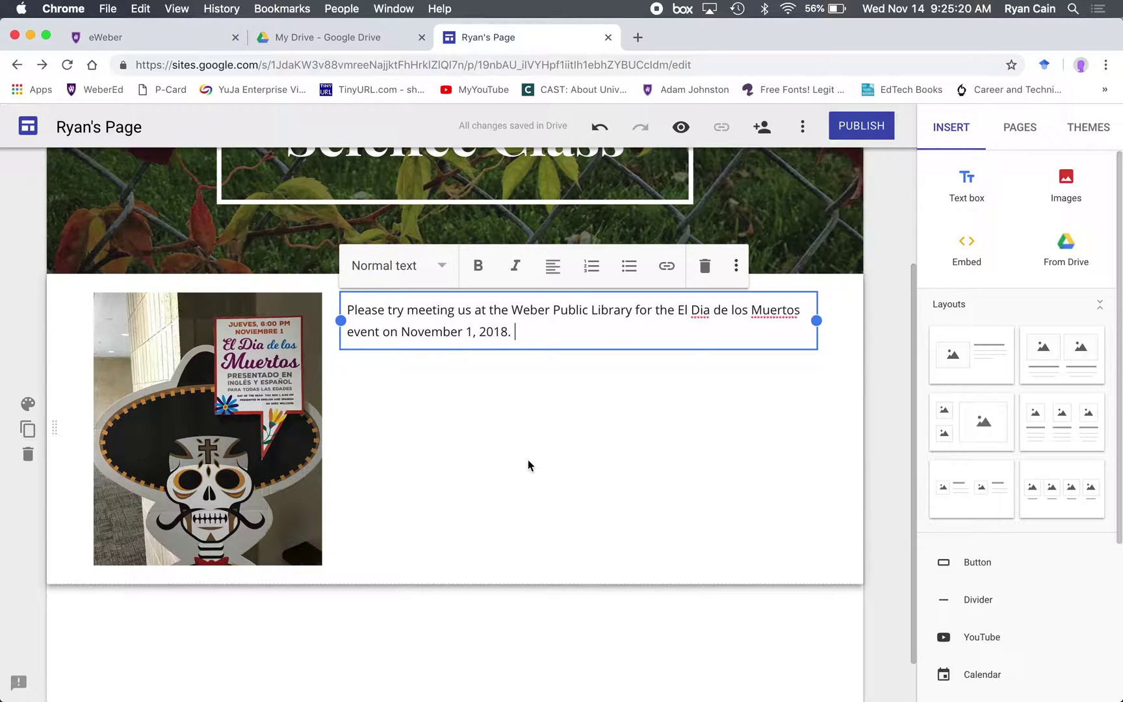
Format the library event text beside the skull poster photo with the Title style.
{"action": "left_click", "coordinate": [447, 268]}
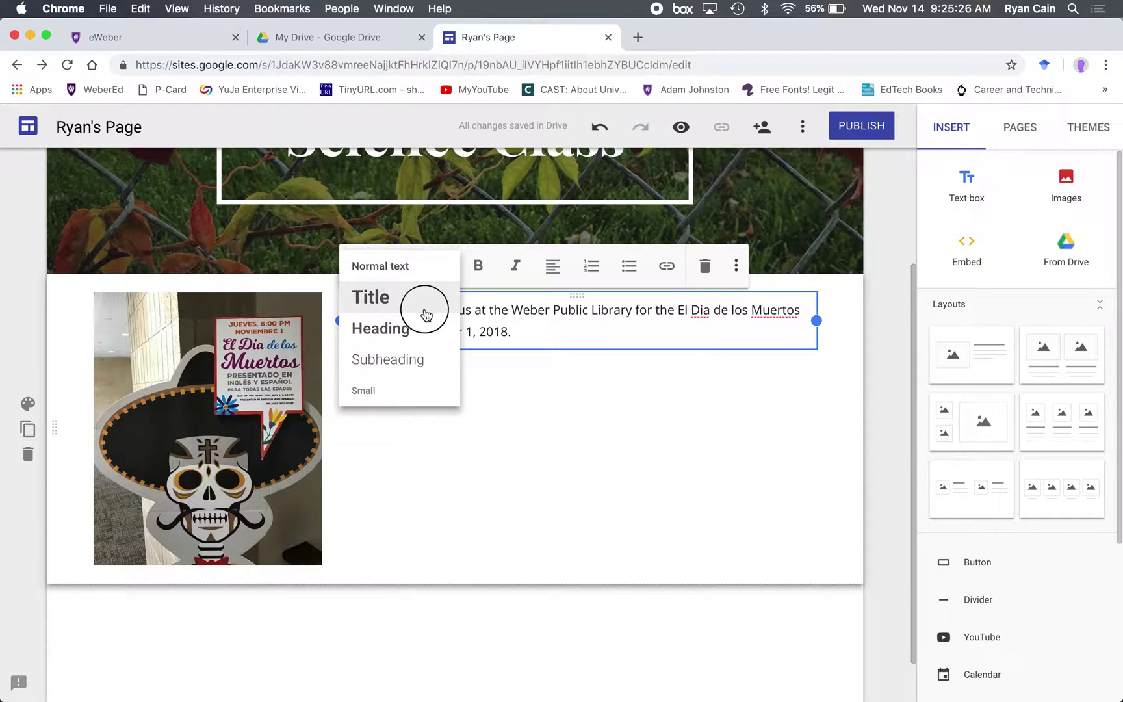
{"action": "left_click", "coordinate": [424, 310]}
{"action": "left_click", "coordinate": [479, 531]}
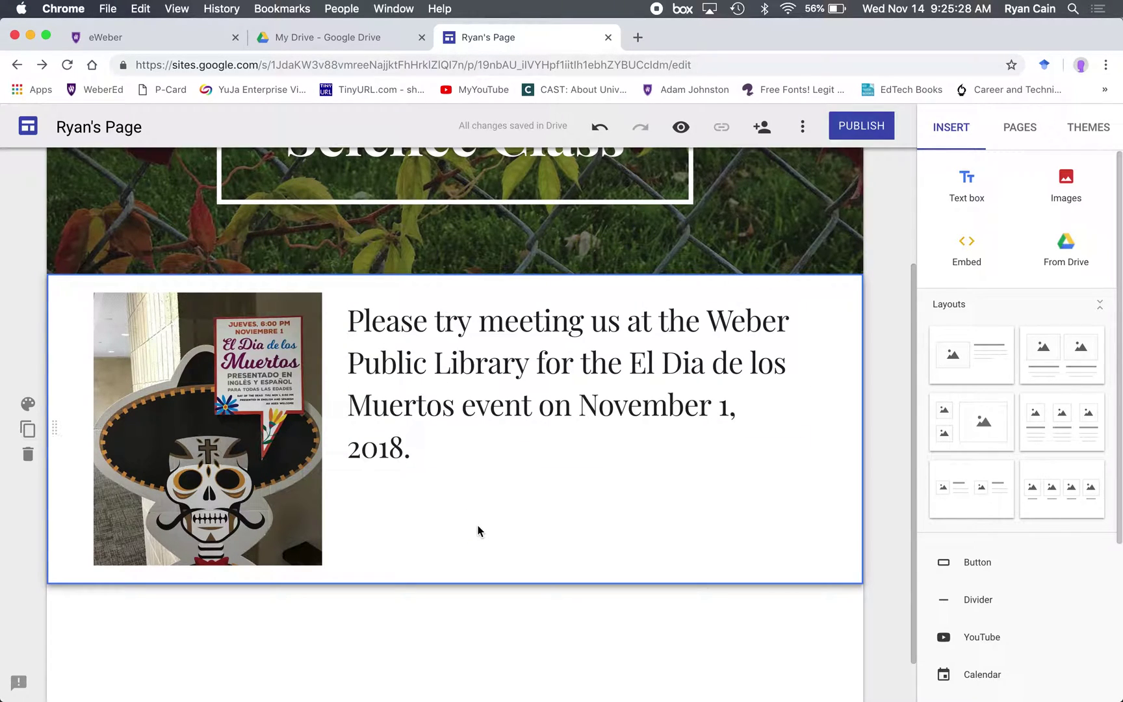
Move the skull poster photo to the right side of its section, with the event text on its left.
{"action": "scroll", "coordinate": [478, 531], "scroll_direction": "down", "scroll_amount": 2}
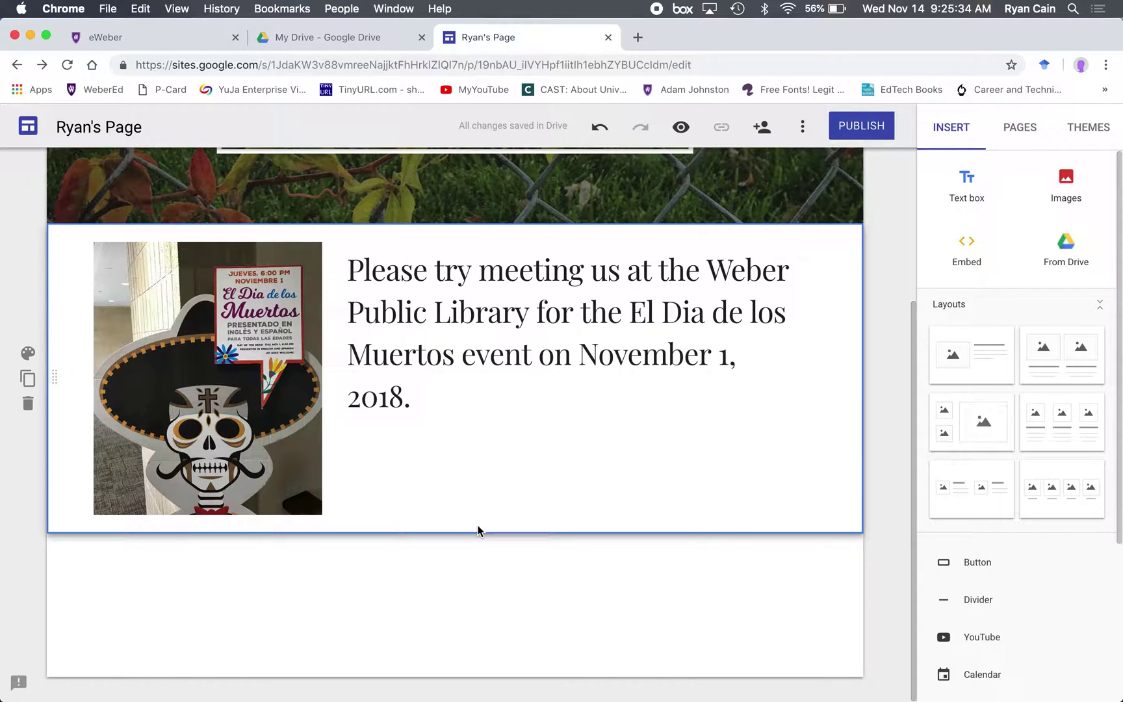
{"action": "left_click_drag", "start_coordinate": [278, 434], "coordinate": [672, 360]}
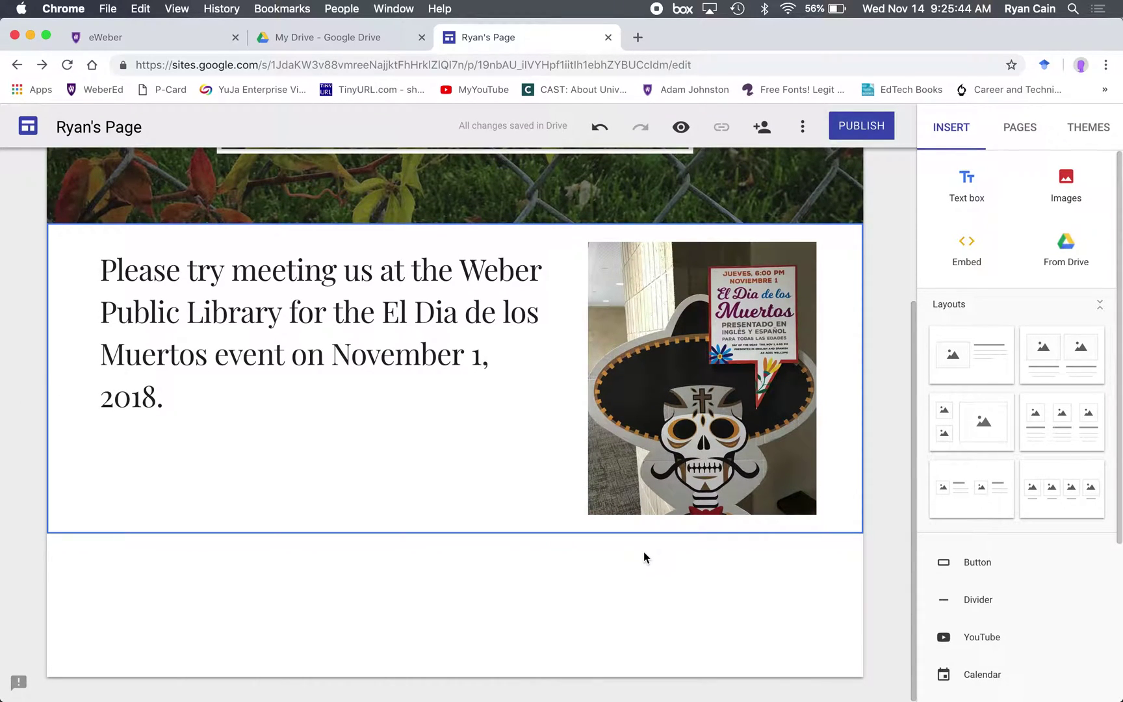
{"action": "left_click", "coordinate": [396, 625]}
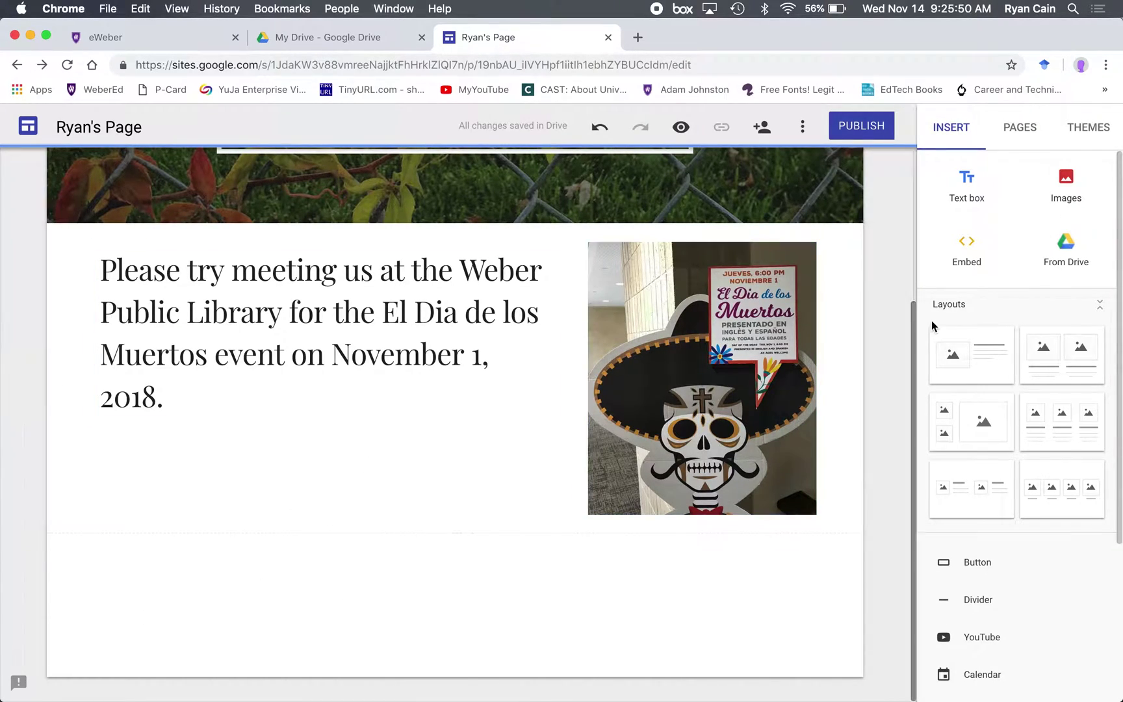
Insert the Tree_with_birds video from the Google Sites Resources folder in Google Drive into a new section below the event section.
{"action": "double_click", "coordinate": [128, 608]}
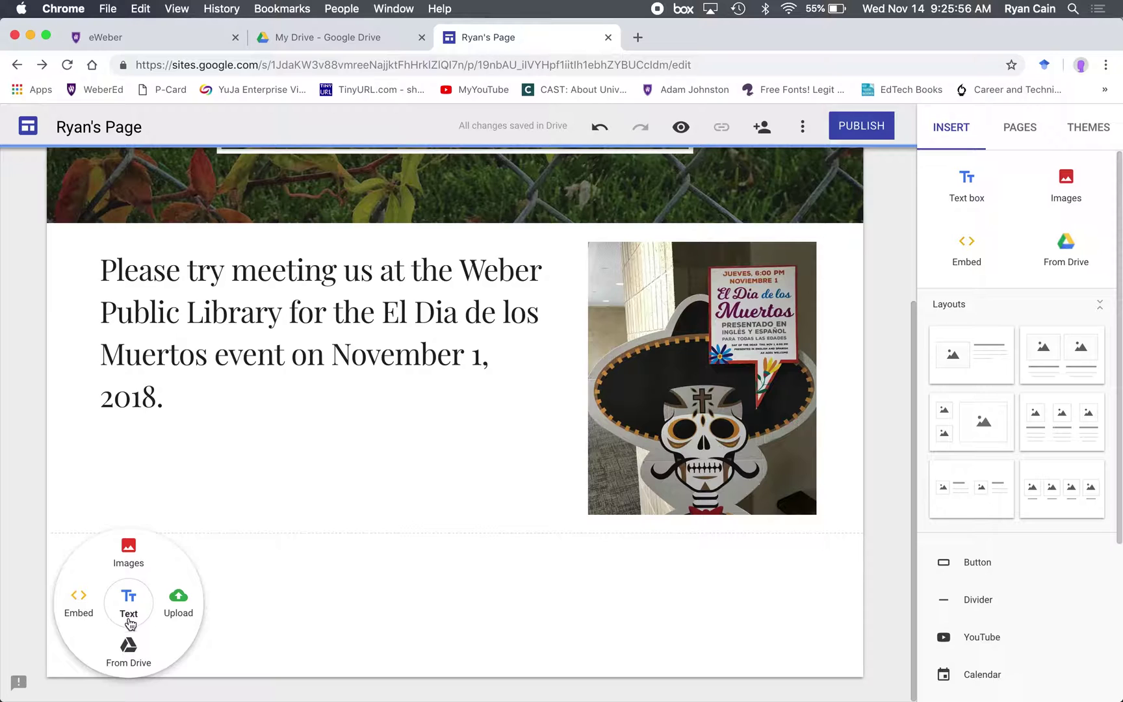
{"action": "left_click", "coordinate": [124, 649]}
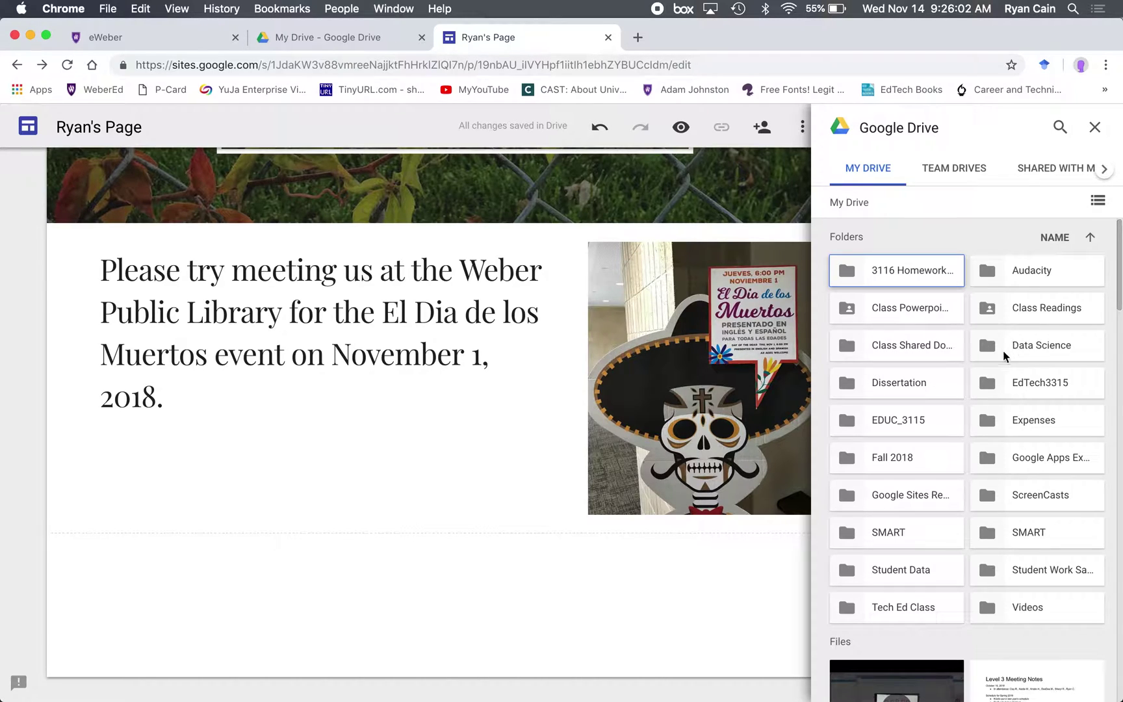
{"action": "left_click", "coordinate": [936, 492]}
{"action": "double_click", "coordinate": [936, 492]}
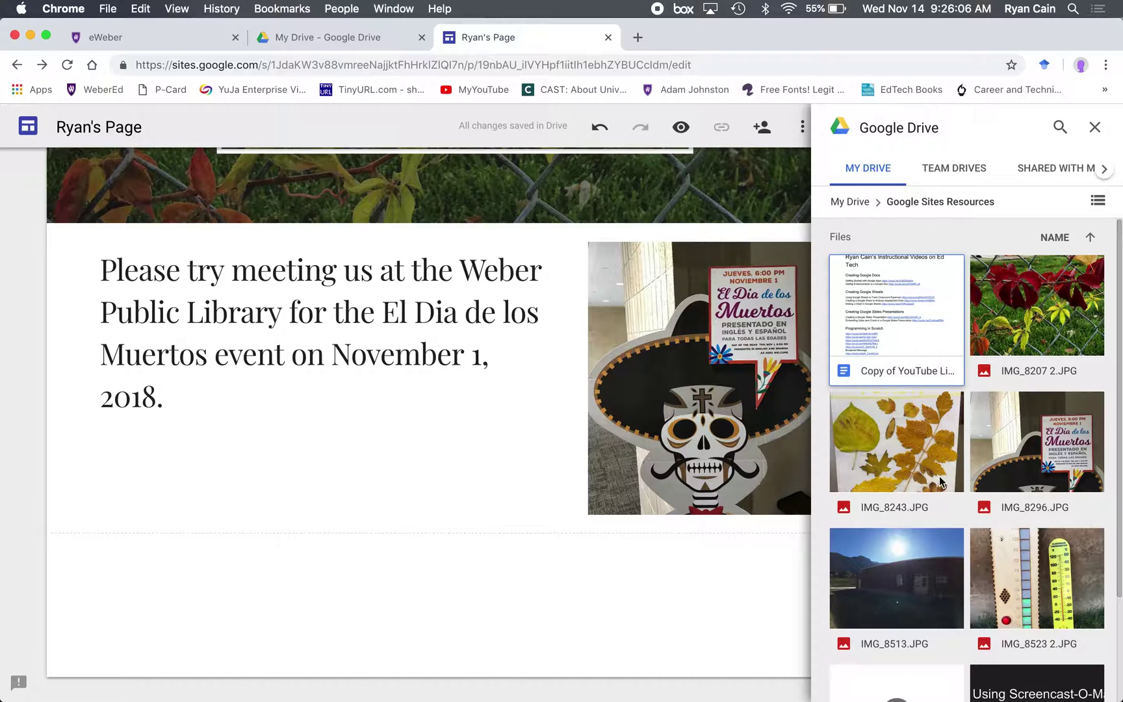
{"action": "scroll", "coordinate": [1002, 494], "scroll_direction": "down", "scroll_amount": 3}
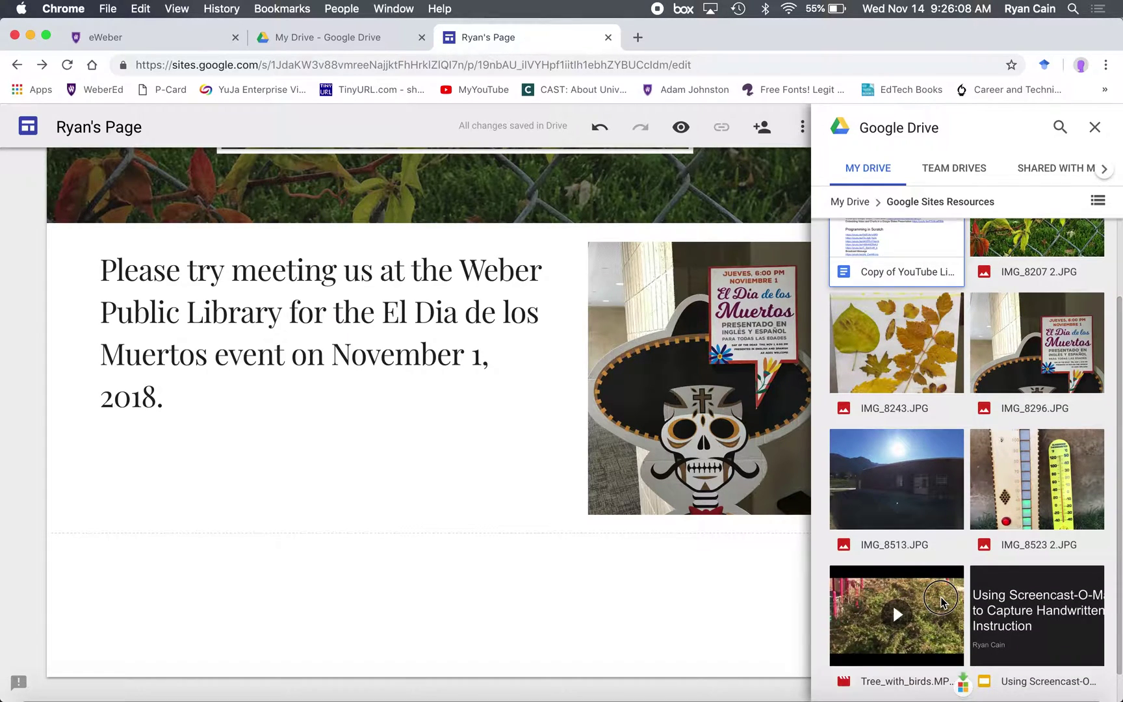
{"action": "left_click", "coordinate": [941, 598]}
{"action": "left_click", "coordinate": [1078, 681]}
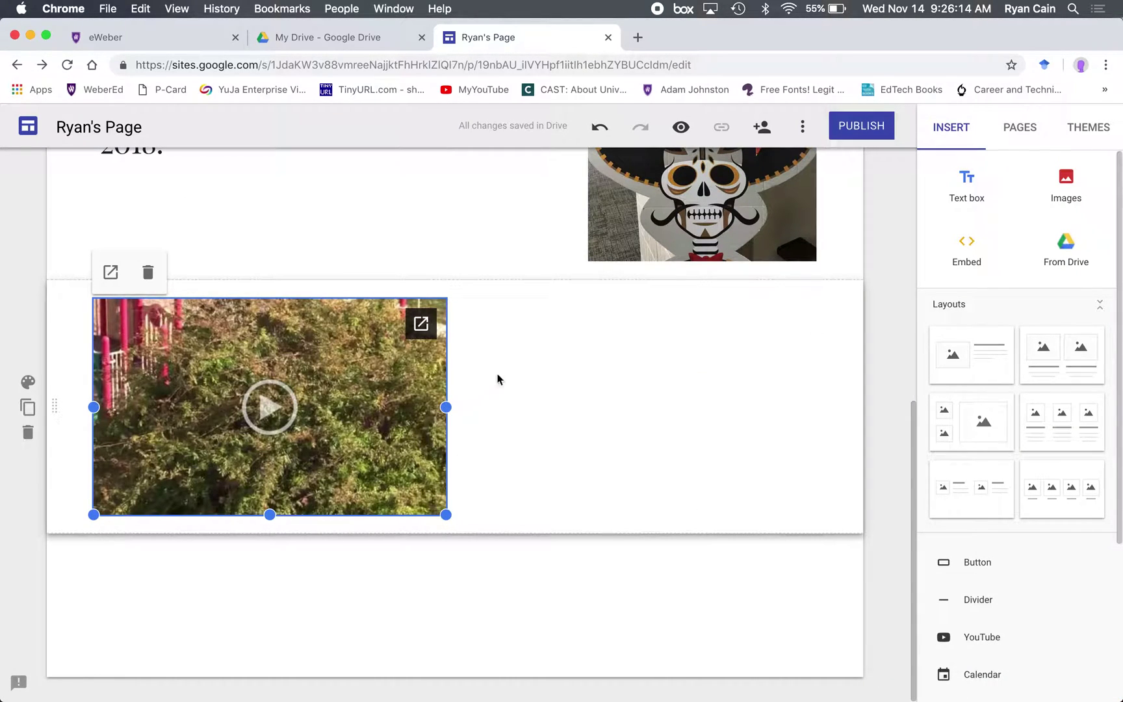
Add a text box beside the video reading "Video of the birds outside our class window" in the Title style.
{"action": "double_click", "coordinate": [535, 358]}
{"action": "left_click", "coordinate": [535, 359]}
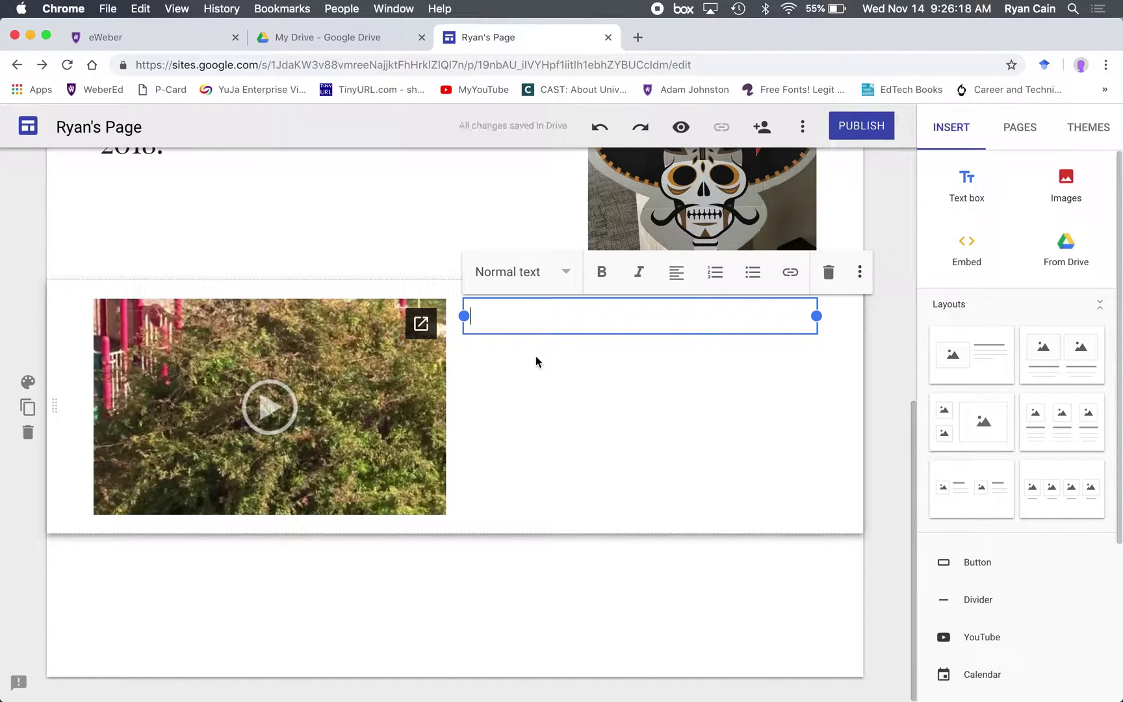
{"action": "type", "text": "Video of the birst"}
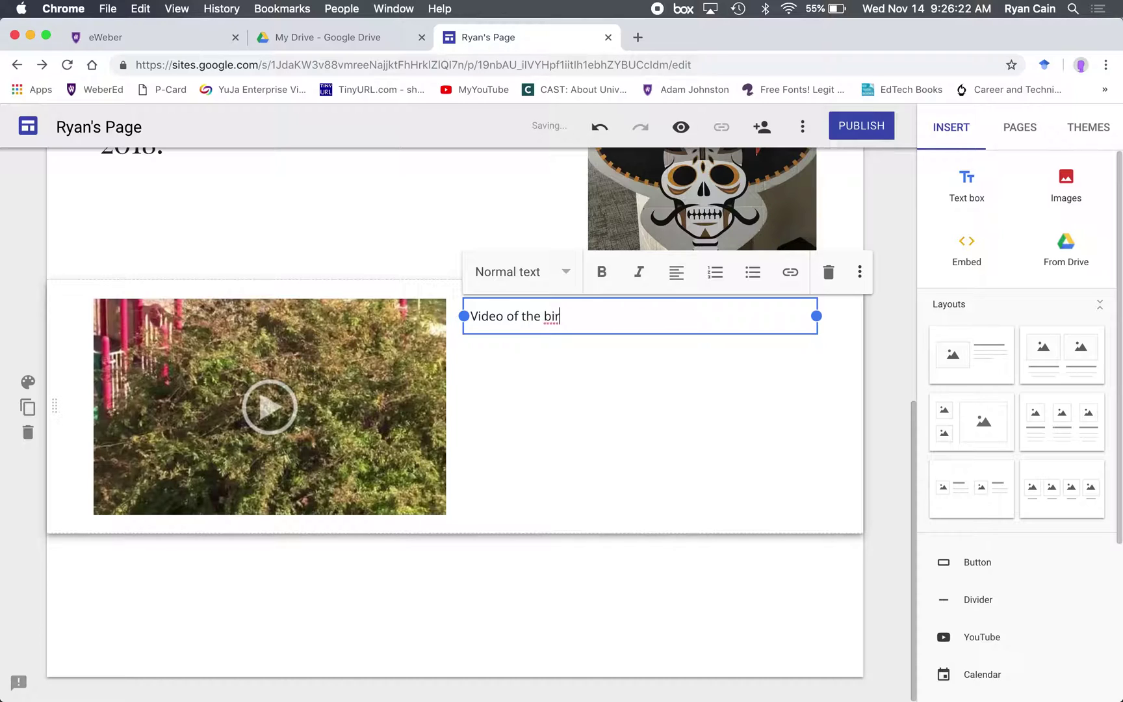
{"action": "key", "text": "BackSpace"}
{"action": "key", "text": "BackSpace"}
{"action": "type", "text": "d"}
{"action": "type", "text": "s in su"}
{"action": "key", "text": "BackSpace"}
{"action": "key", "text": "BackSpace"}
{"action": "key", "text": "BackSpace"}
{"action": "key", "text": "BackSpace"}
{"action": "type", "text": "outside our"}
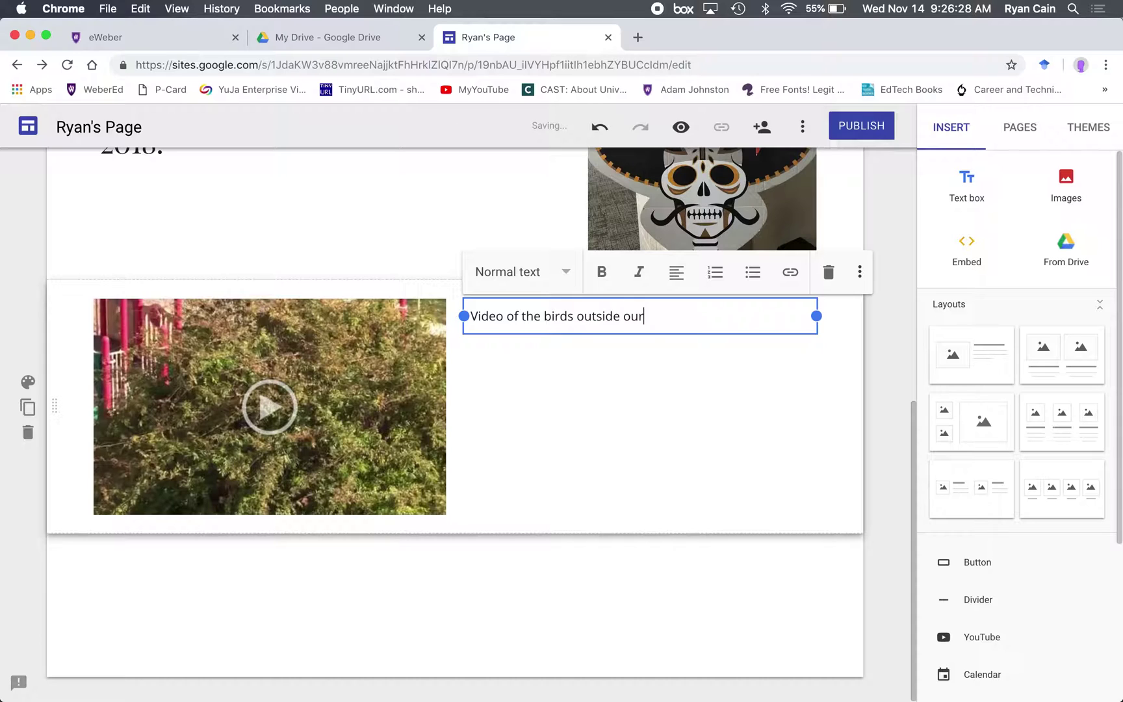
{"action": "type", "text": " class window."}
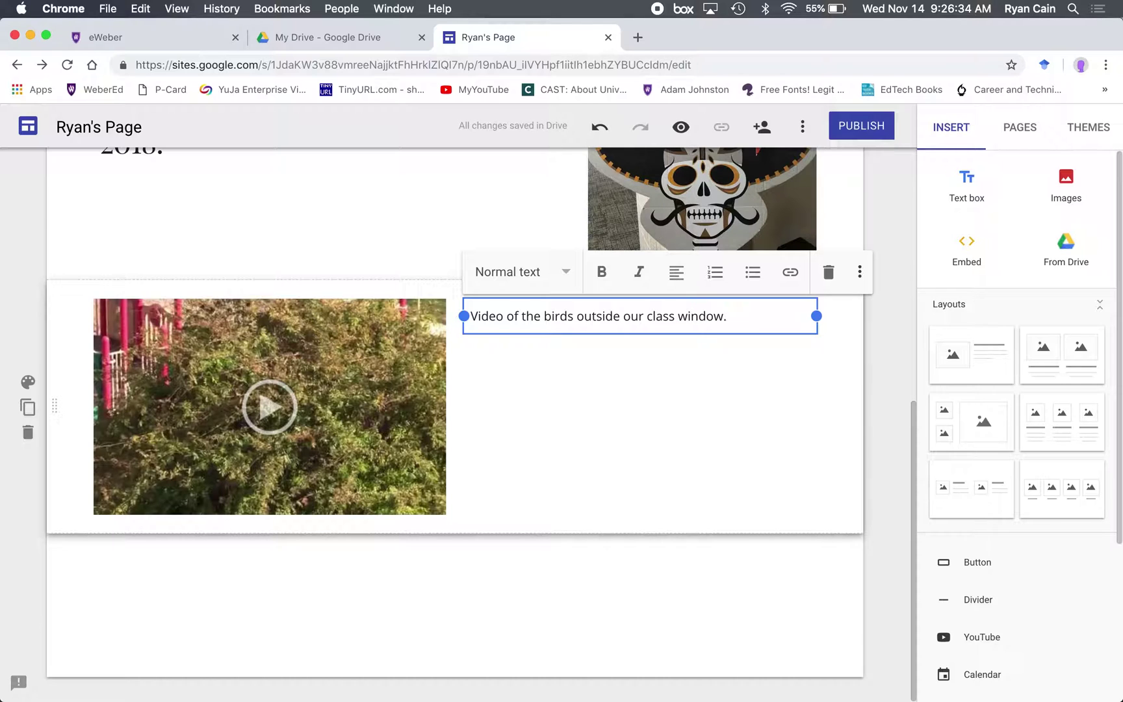
{"action": "key", "text": "BackSpace"}
{"action": "left_click", "coordinate": [526, 284]}
{"action": "left_click", "coordinate": [528, 309]}
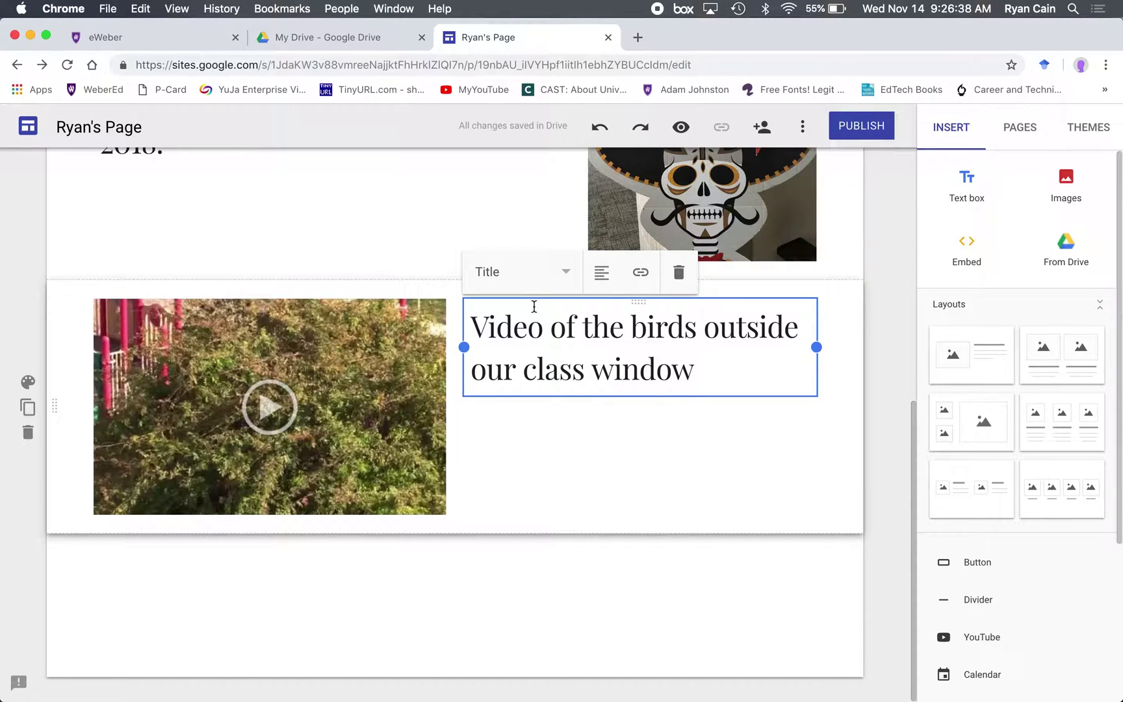
Add a Heading-style text box below the video title reading "How many birds do you think are in the tree?".
{"action": "double_click", "coordinate": [529, 419]}
{"action": "left_click", "coordinate": [530, 420]}
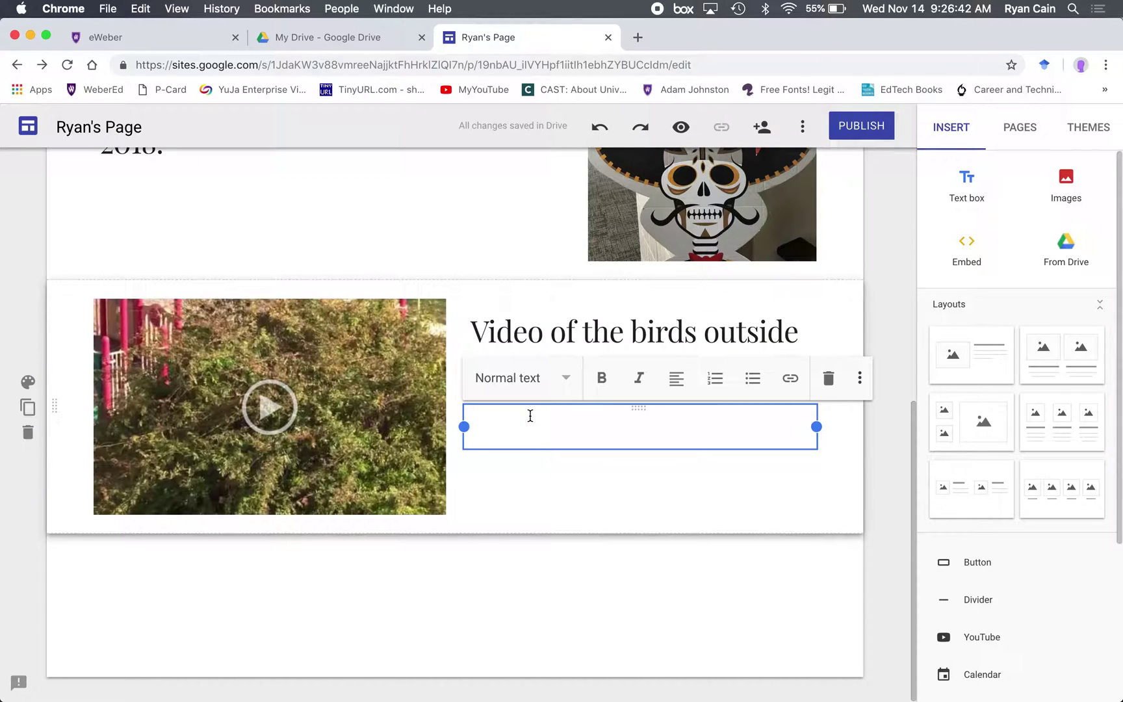
{"action": "left_click", "coordinate": [537, 389]}
{"action": "left_click", "coordinate": [526, 441]}
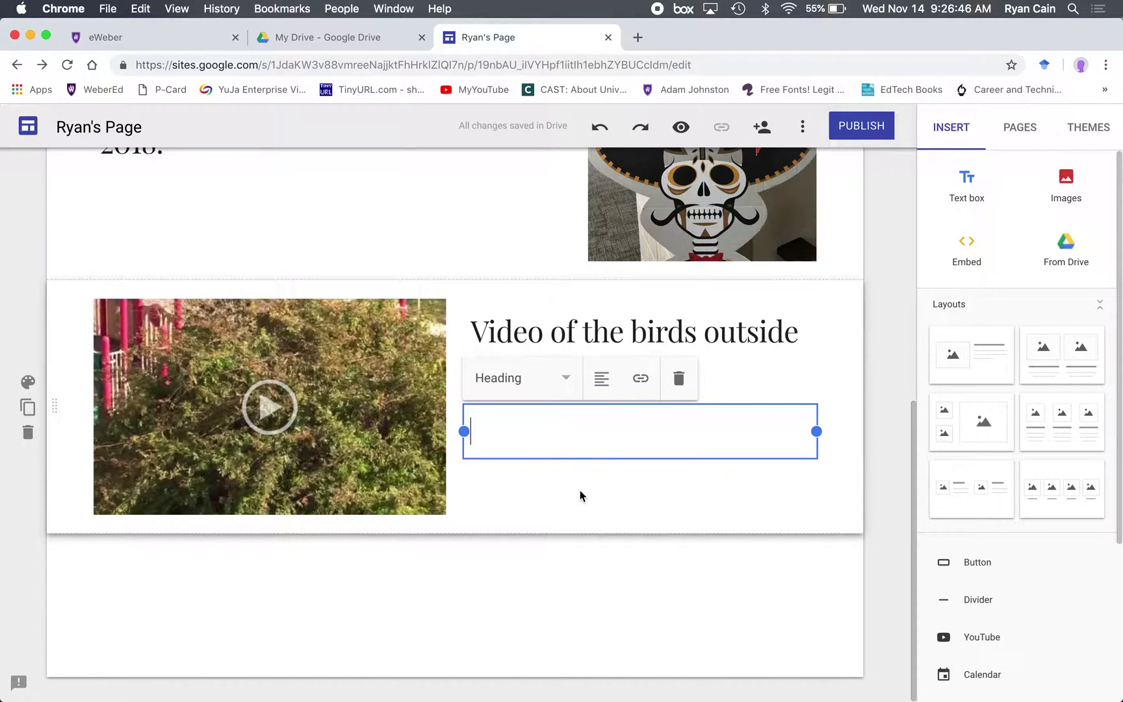
{"action": "type", "text": "How many bird"}
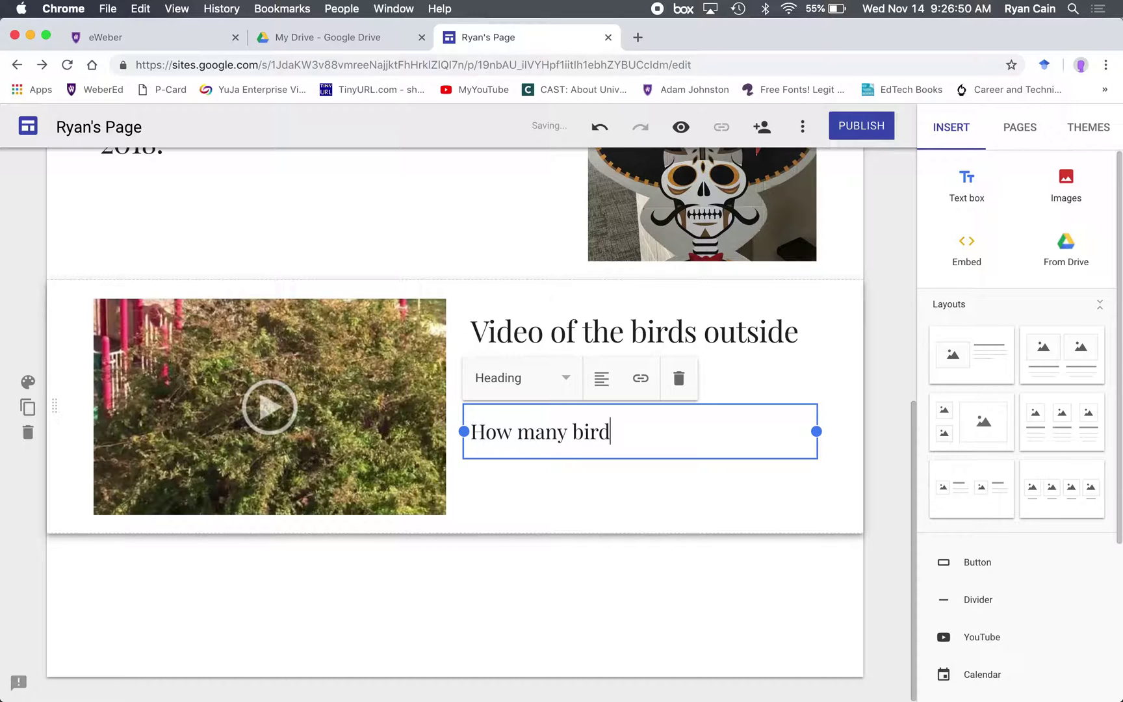
{"action": "type", "text": "s do you thing"}
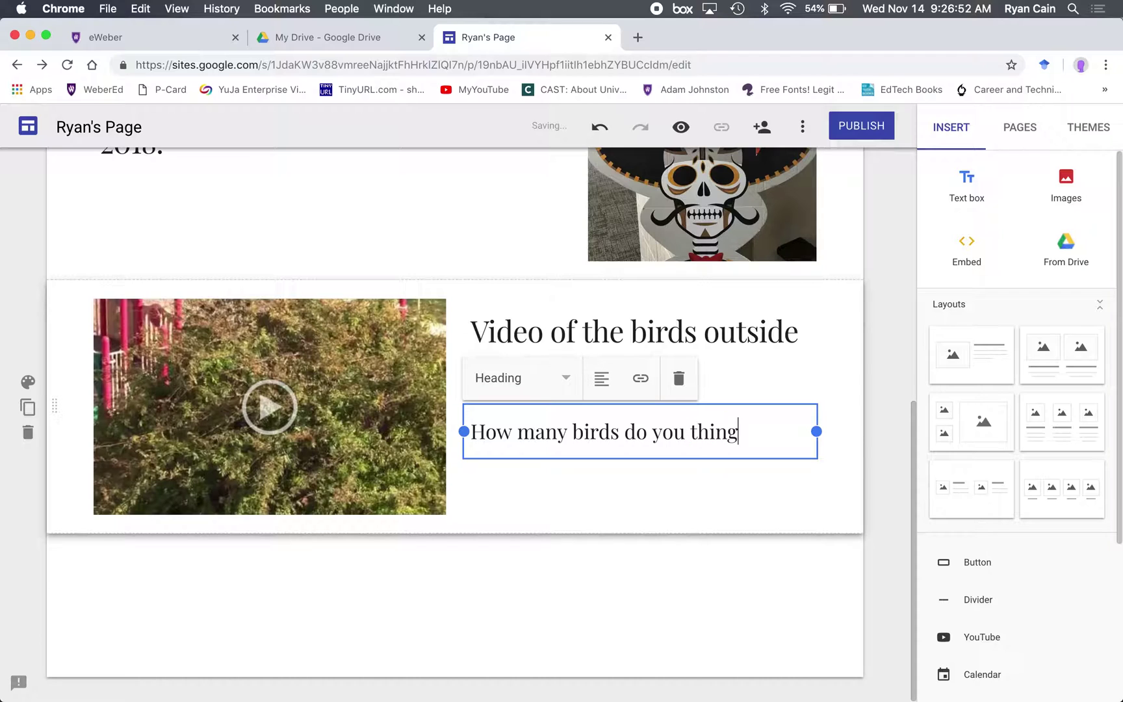
{"action": "key", "text": "BackSpace"}
{"action": "type", "text": "k are in the tree?"}
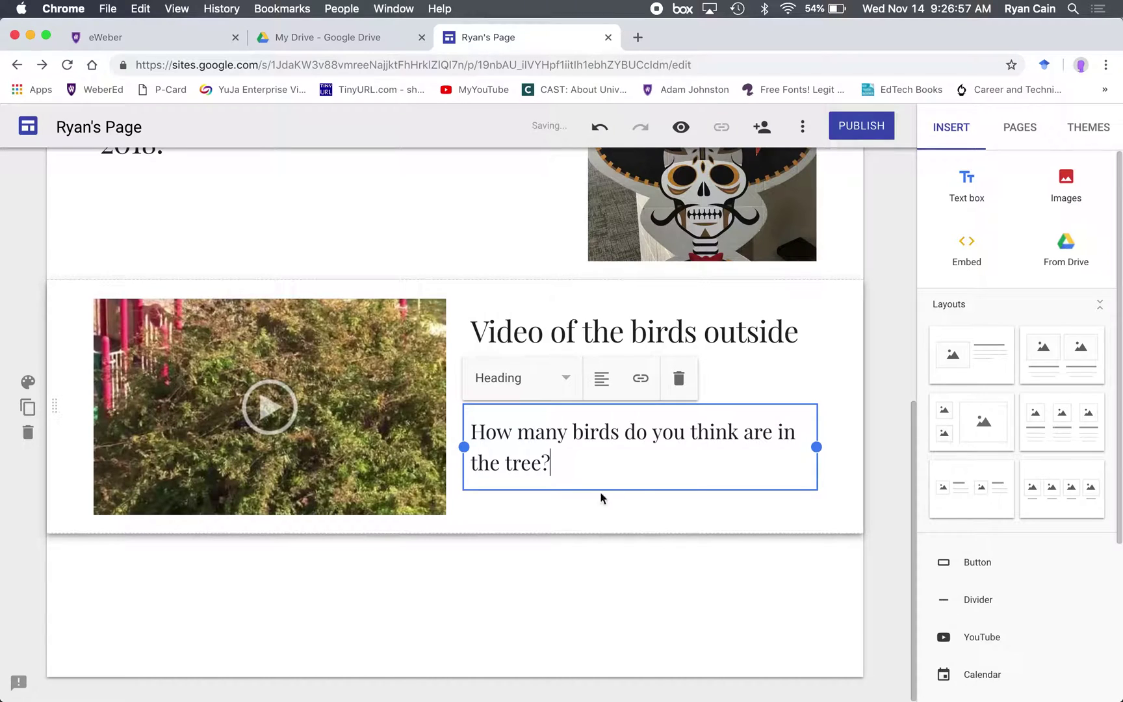
{"action": "left_click", "coordinate": [635, 510]}
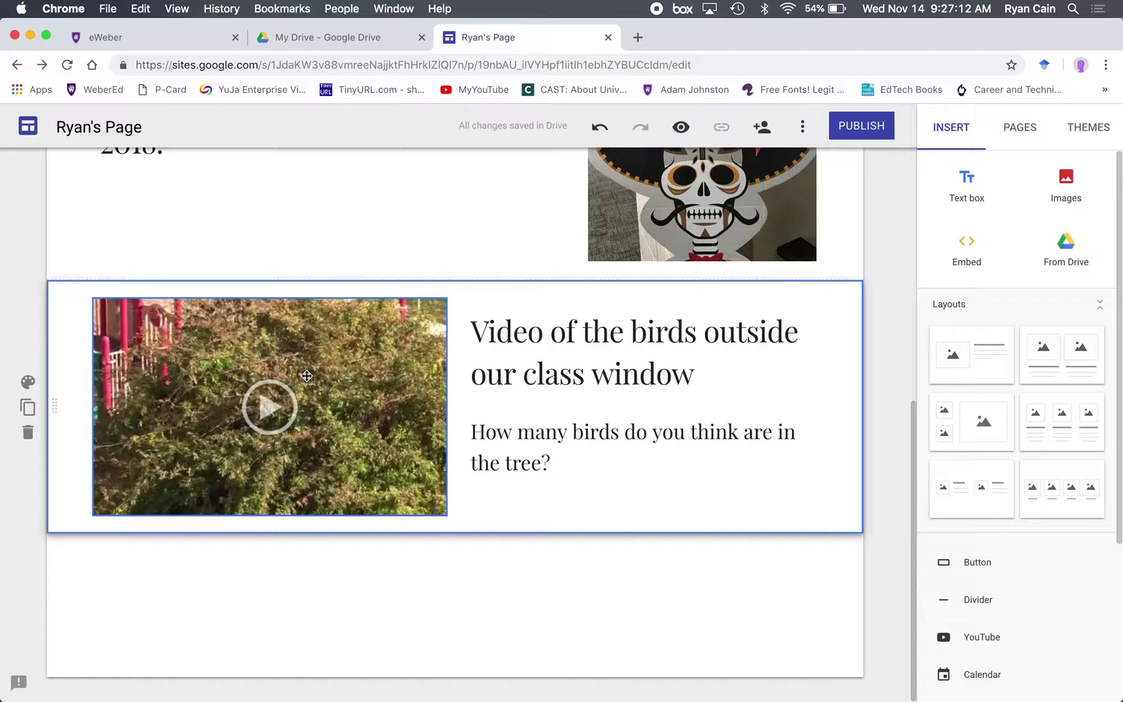
{"action": "left_click", "coordinate": [544, 396]}
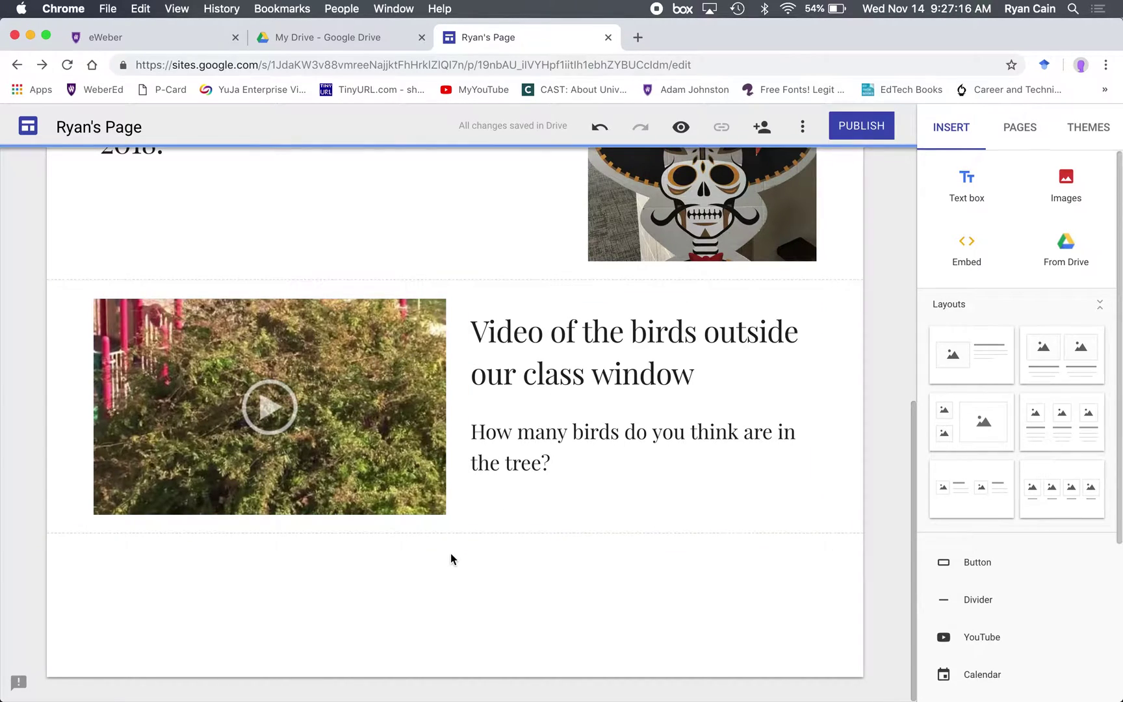
{"action": "left_click", "coordinate": [407, 462]}
{"action": "scroll", "coordinate": [407, 462], "scroll_direction": "up", "scroll_amount": 5}
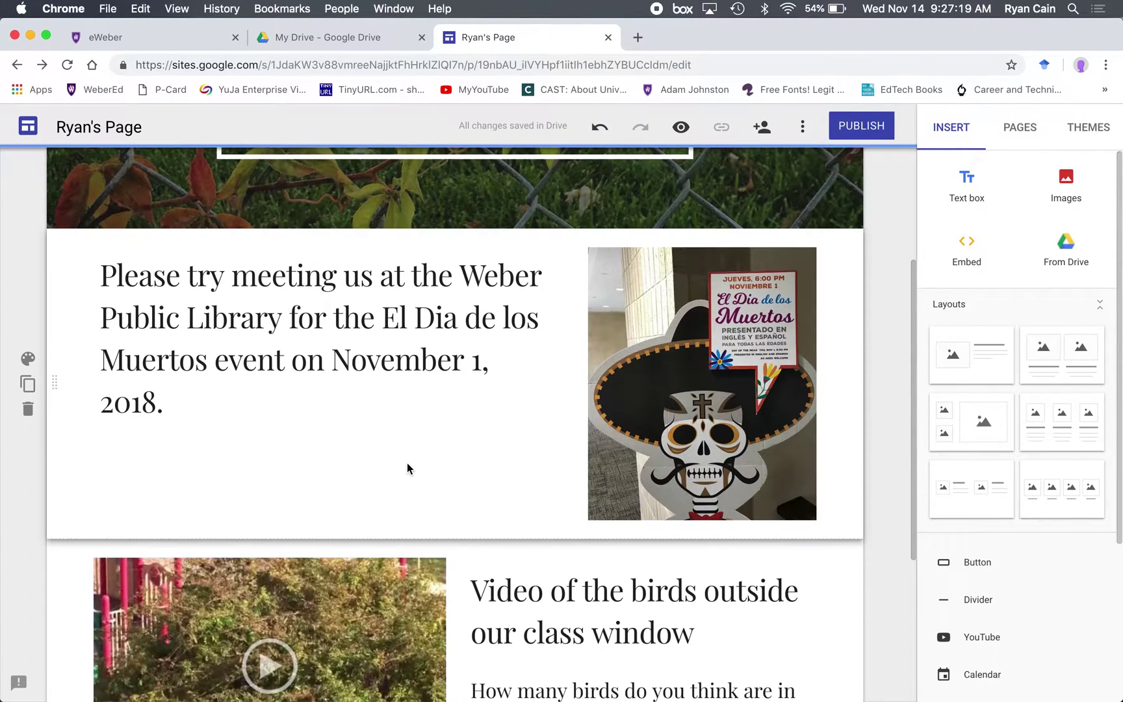
{"action": "left_click", "coordinate": [407, 466]}
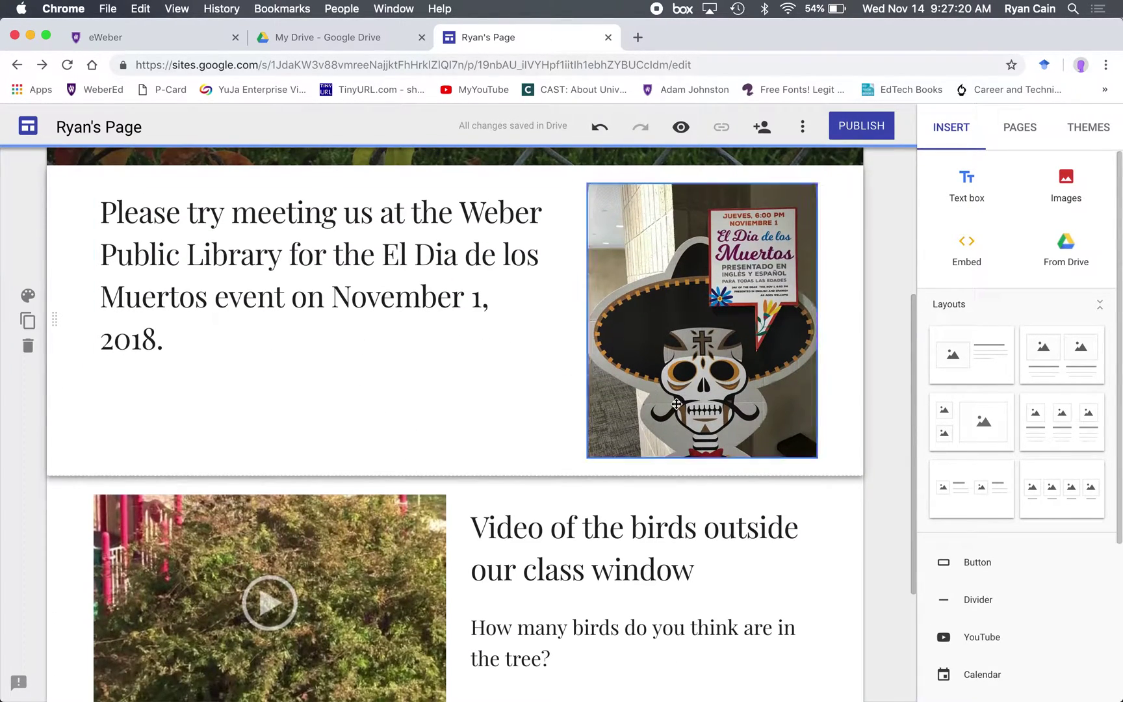
{"action": "scroll", "coordinate": [521, 605], "scroll_direction": "down", "scroll_amount": 3}
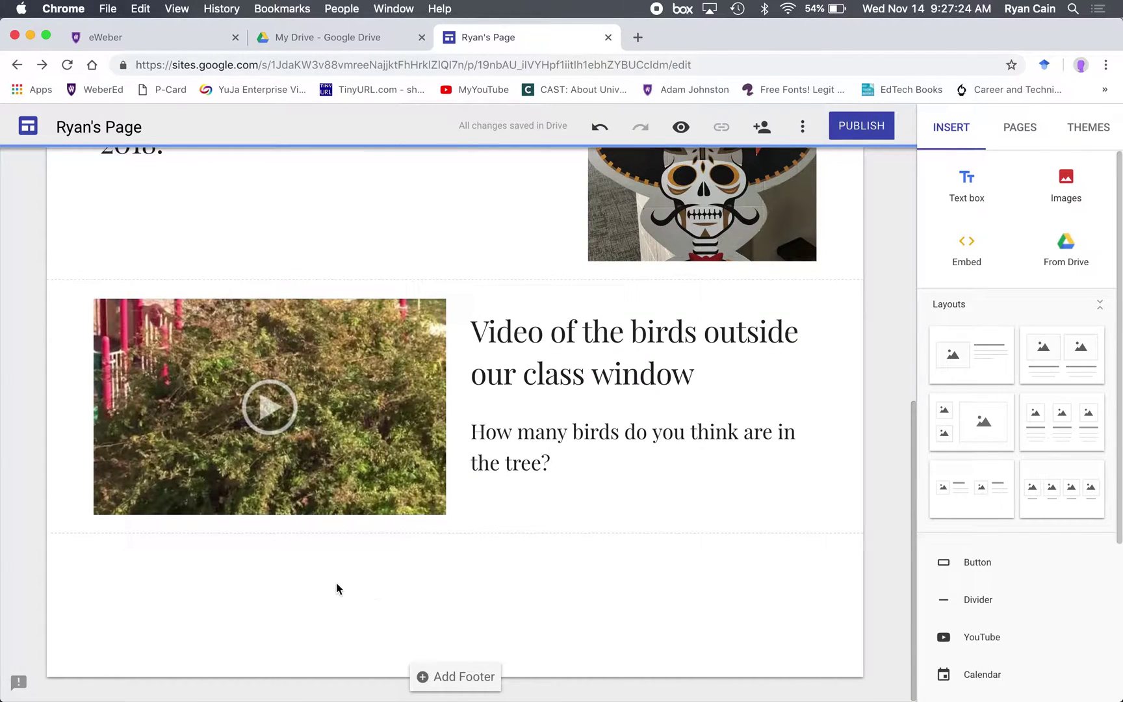
Add a text box in a new section below the video reading "Please review today's presentation." and narrow it to fit the sentence.
{"action": "double_click", "coordinate": [252, 585]}
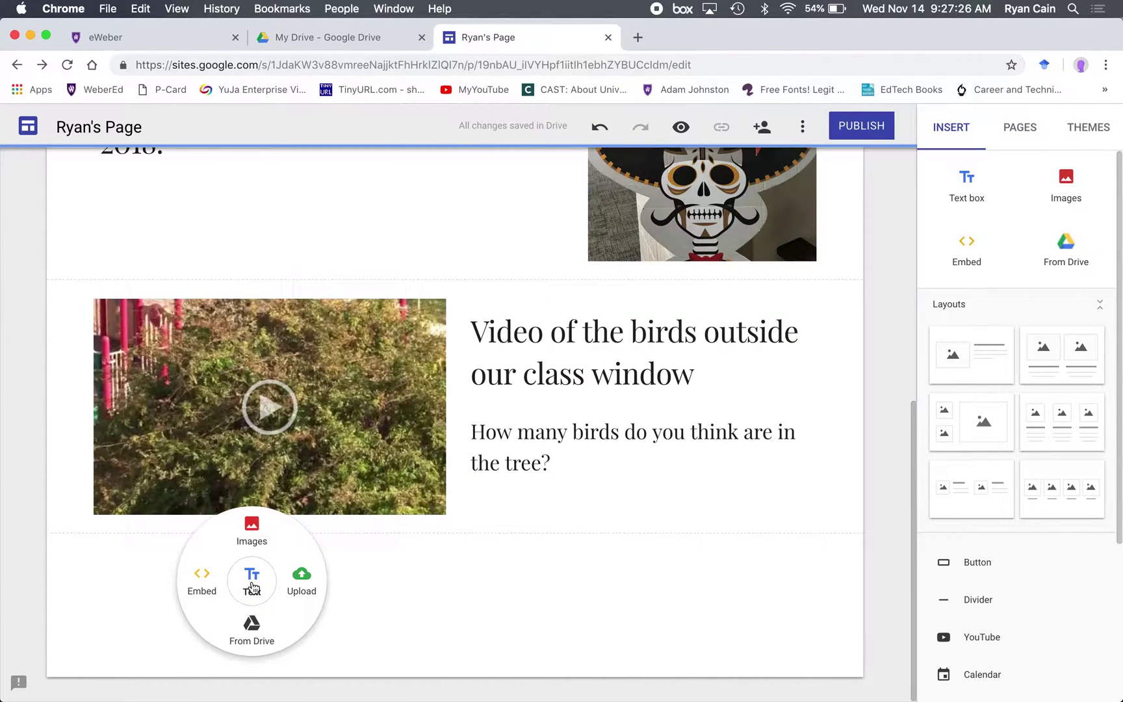
{"action": "left_click", "coordinate": [252, 585]}
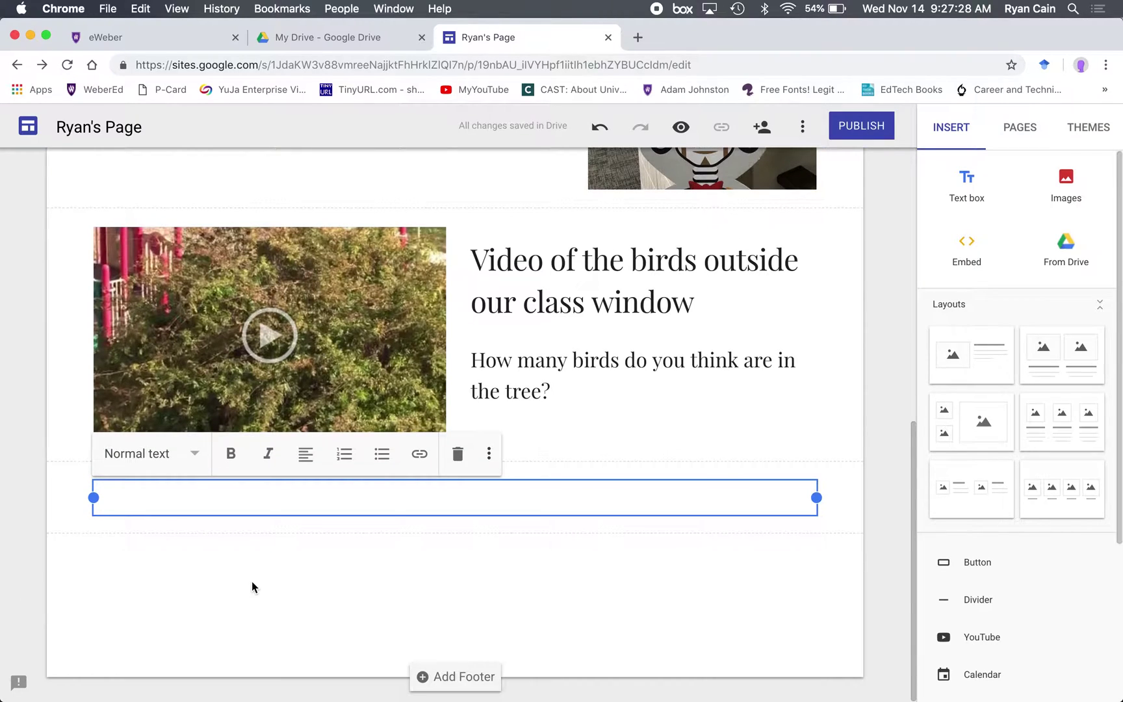
{"action": "type", "text": "Please "}
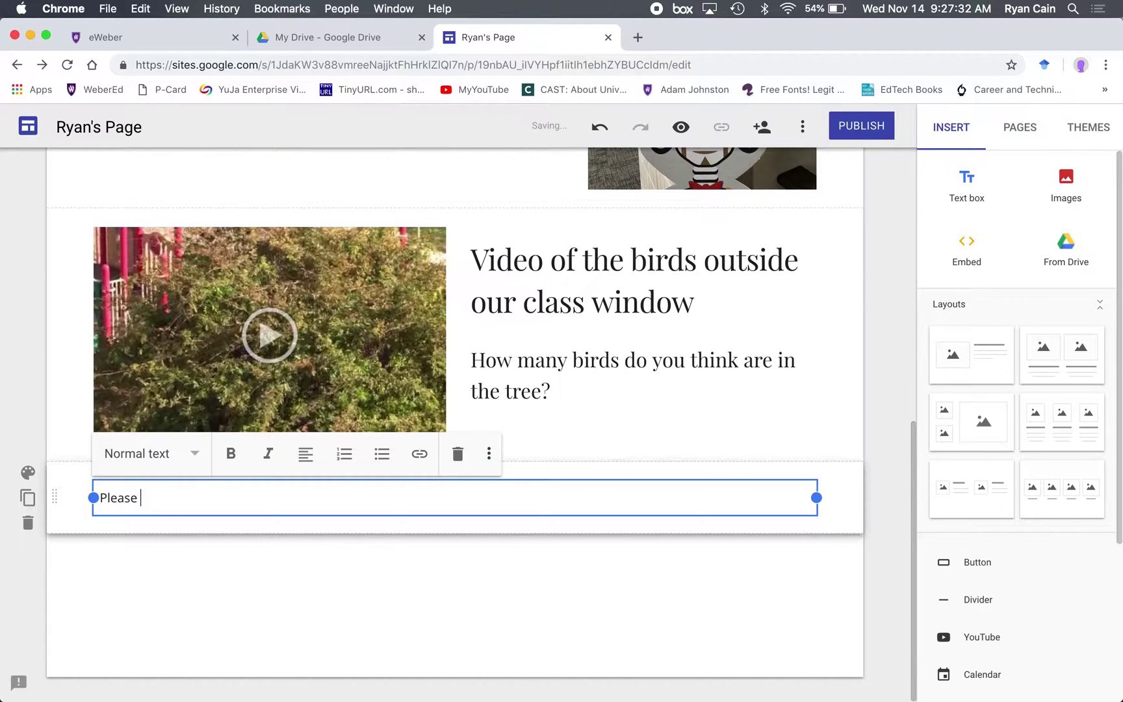
{"action": "type", "text": "review today's"}
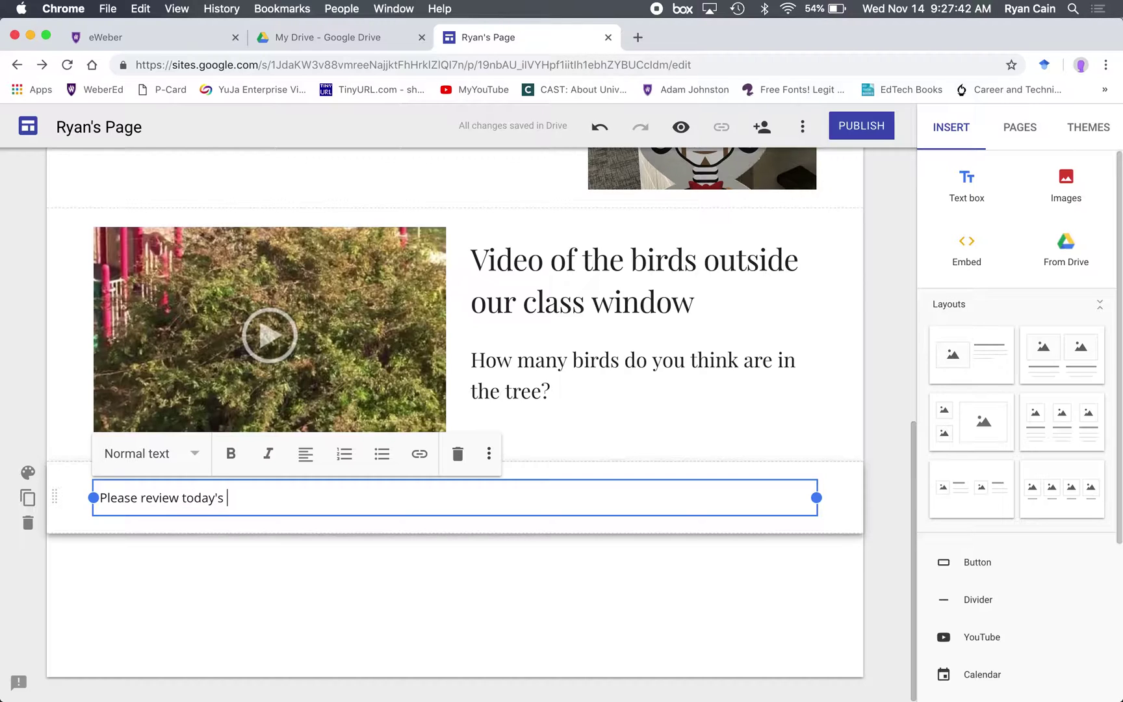
{"action": "type", "text": "presentation."}
{"action": "left_click_drag", "start_coordinate": [817, 498], "coordinate": [322, 491]}
{"action": "left_click", "coordinate": [421, 486]}
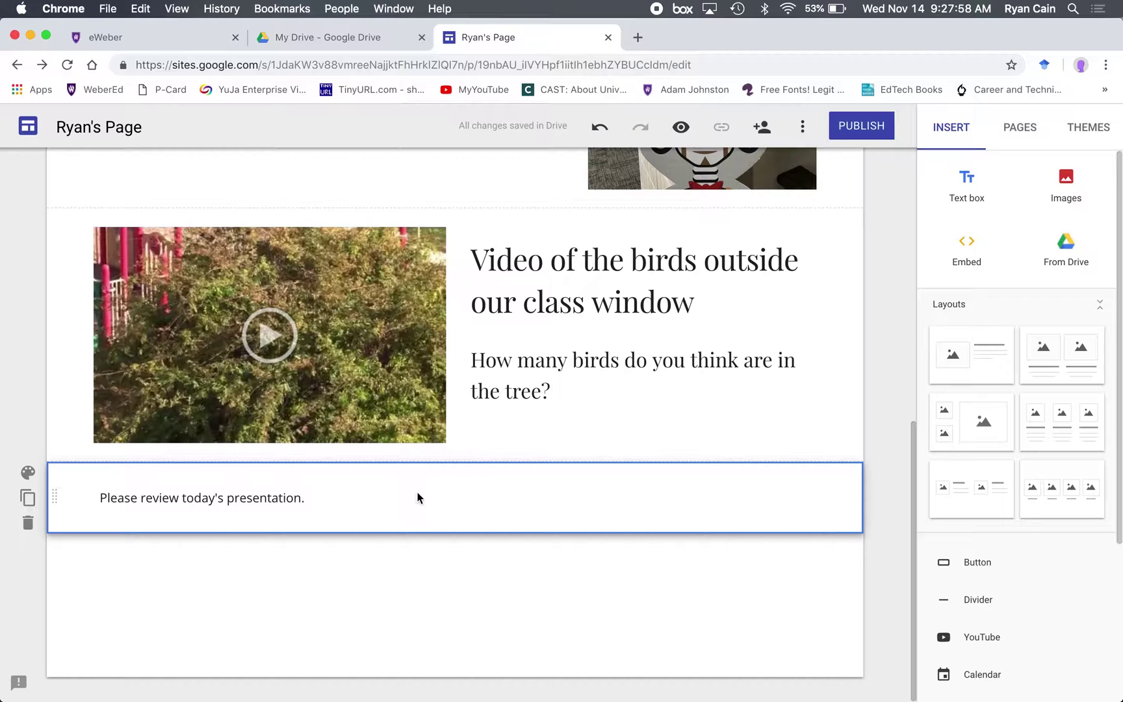
Insert the "Using Screencast-O-Matic" slides from the Google Sites Resources folder in Google Drive and place them on the right side of the presentation text's section.
{"action": "double_click", "coordinate": [492, 502]}
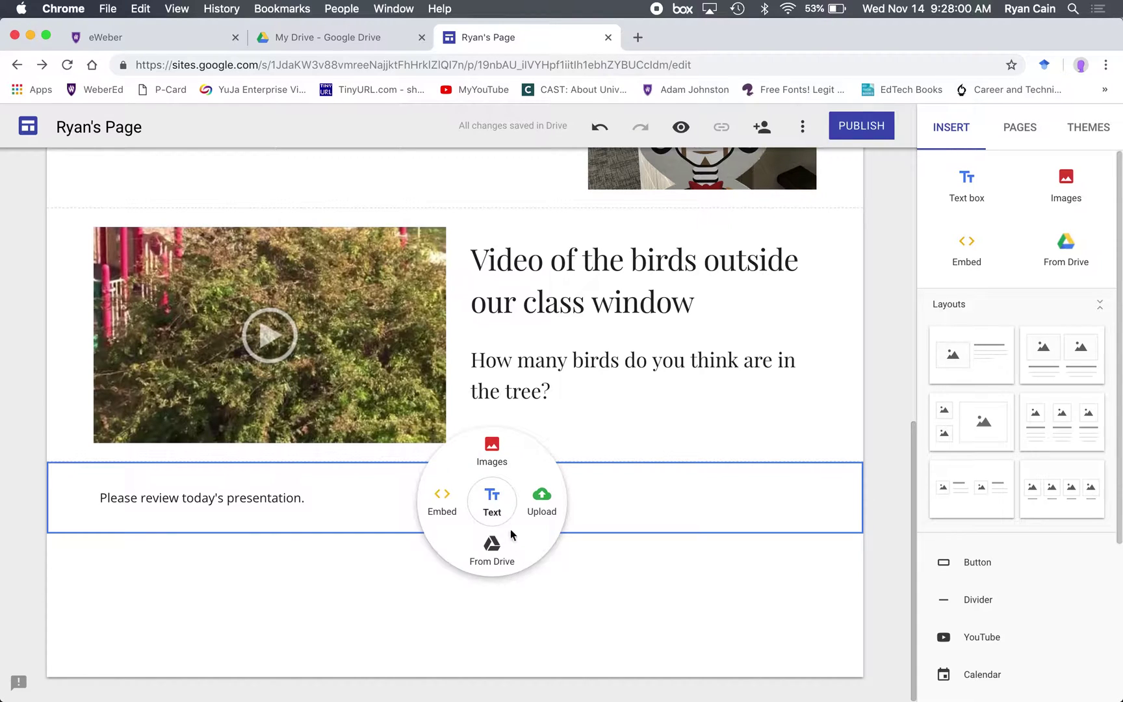
{"action": "left_click", "coordinate": [491, 543]}
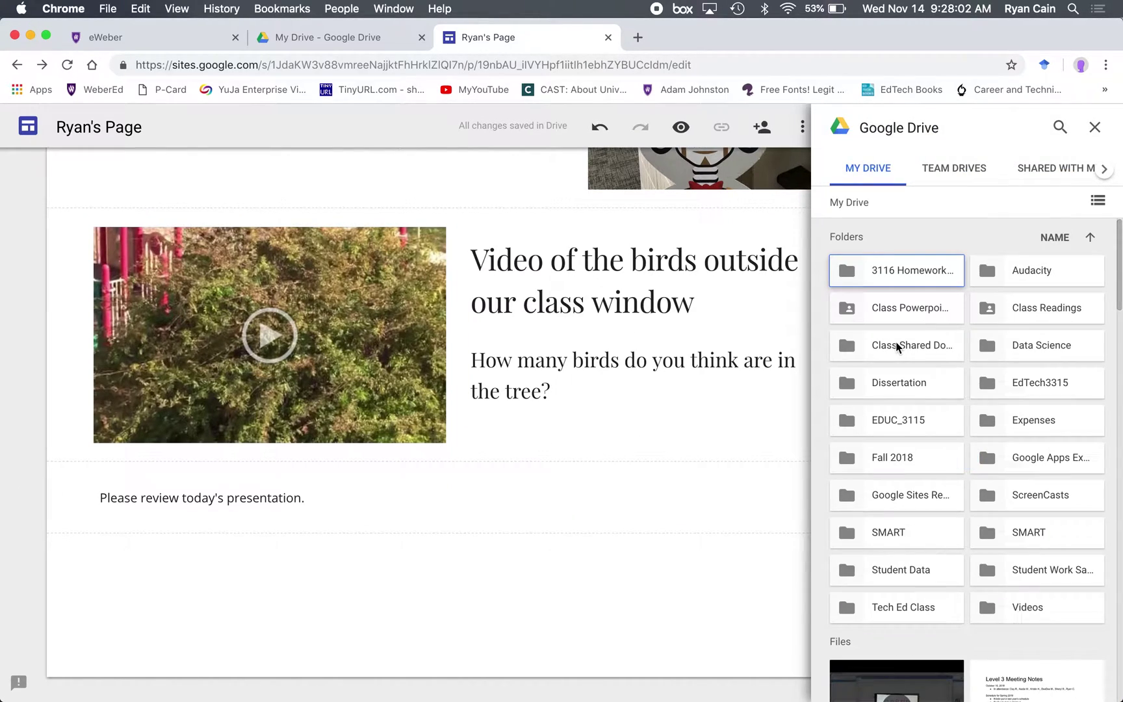
{"action": "double_click", "coordinate": [941, 489]}
{"action": "scroll", "coordinate": [934, 492], "scroll_direction": "down", "scroll_amount": 2}
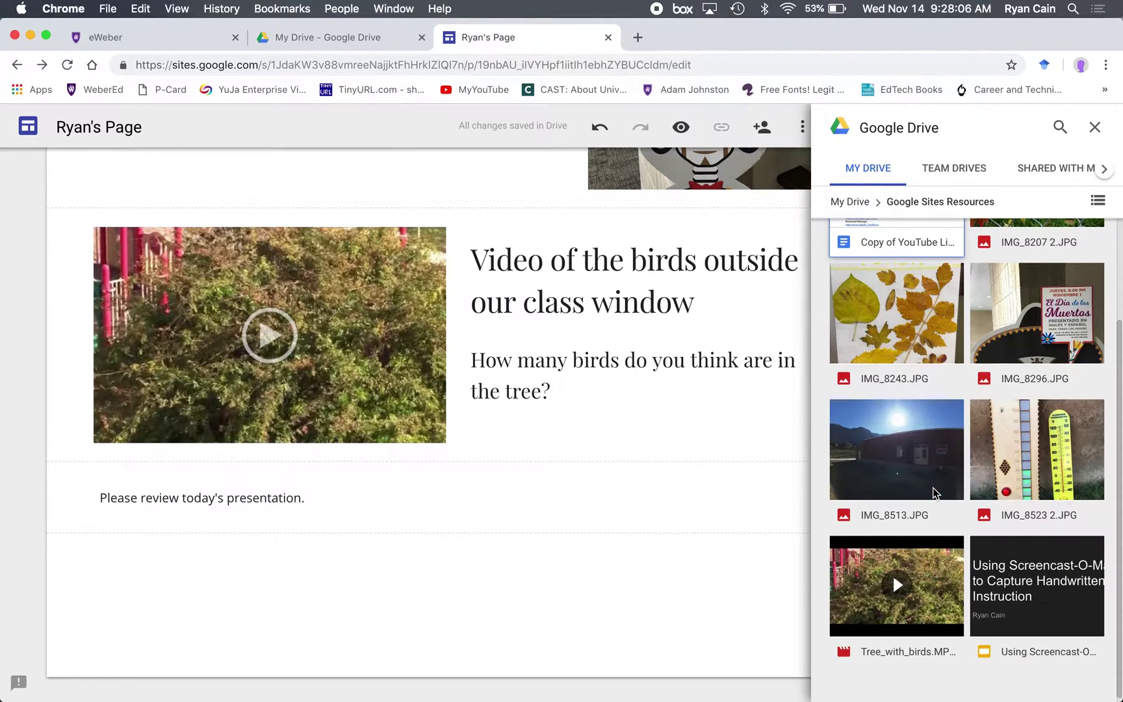
{"action": "left_click", "coordinate": [1063, 579]}
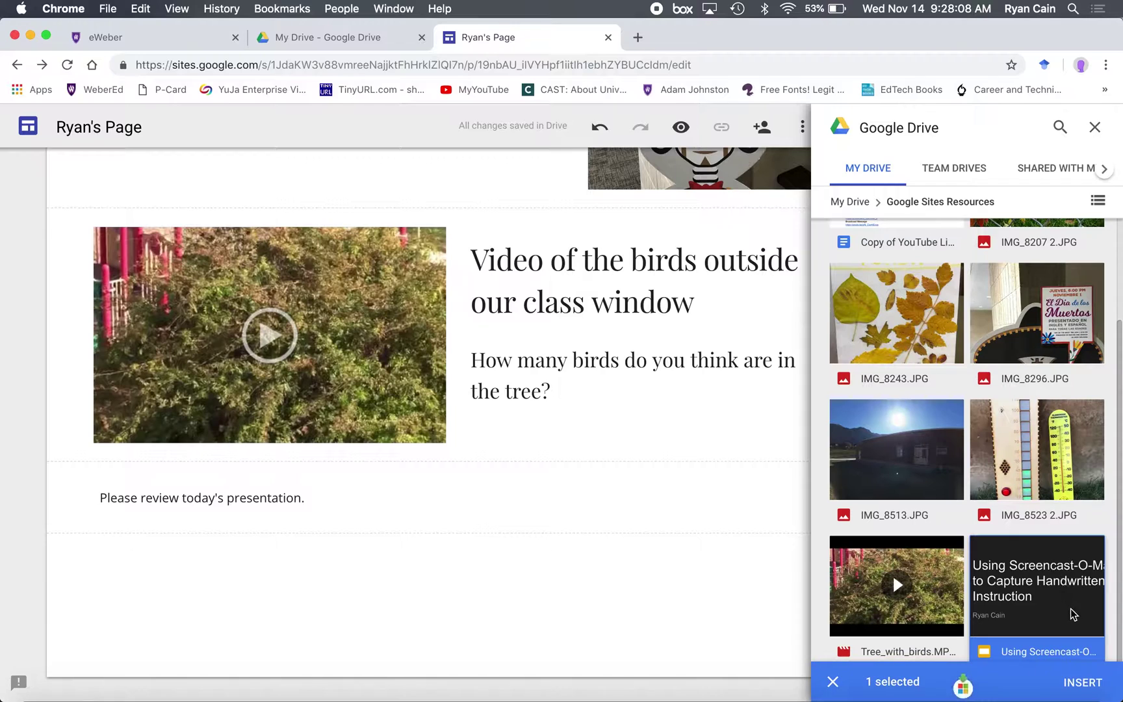
{"action": "left_click", "coordinate": [1080, 682]}
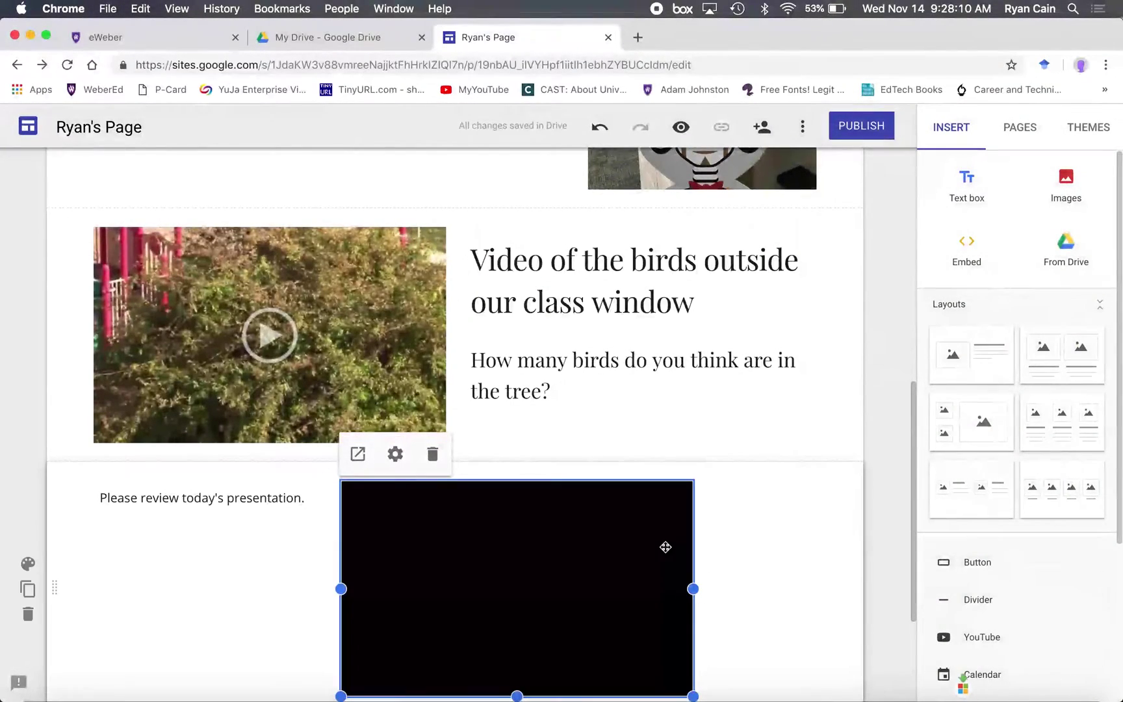
{"action": "left_click_drag", "start_coordinate": [552, 540], "coordinate": [654, 546]}
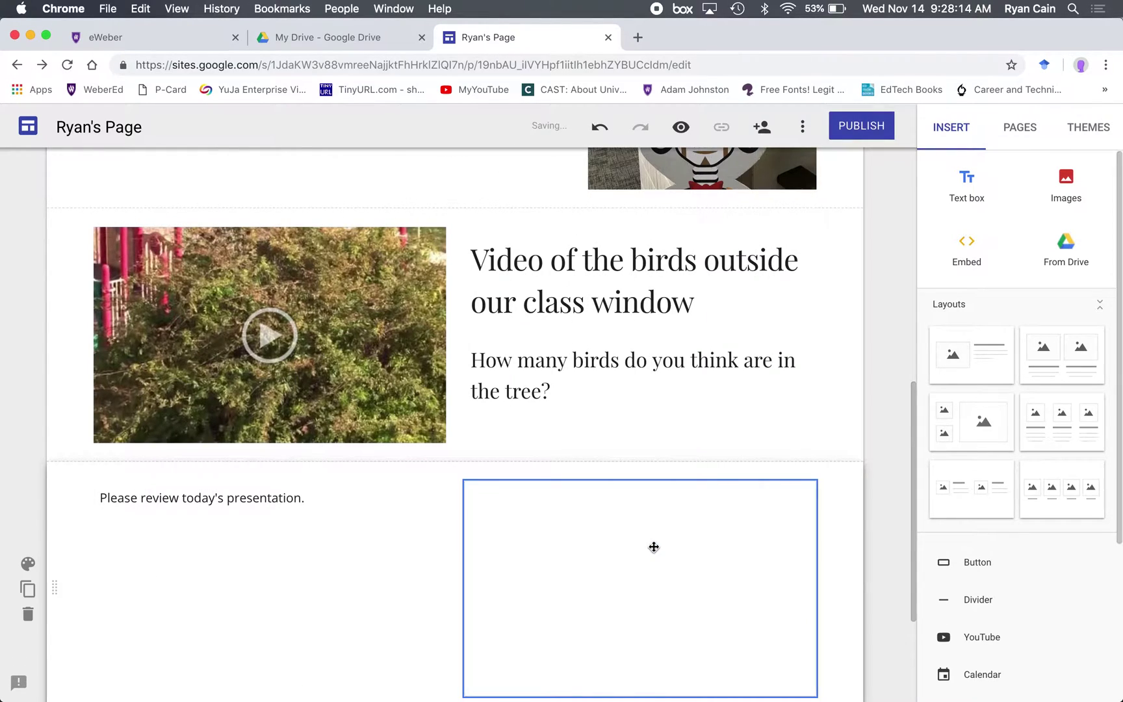
Apply the Title style to the presentation text and widen its text box toward the slides.
{"action": "left_click", "coordinate": [252, 389]}
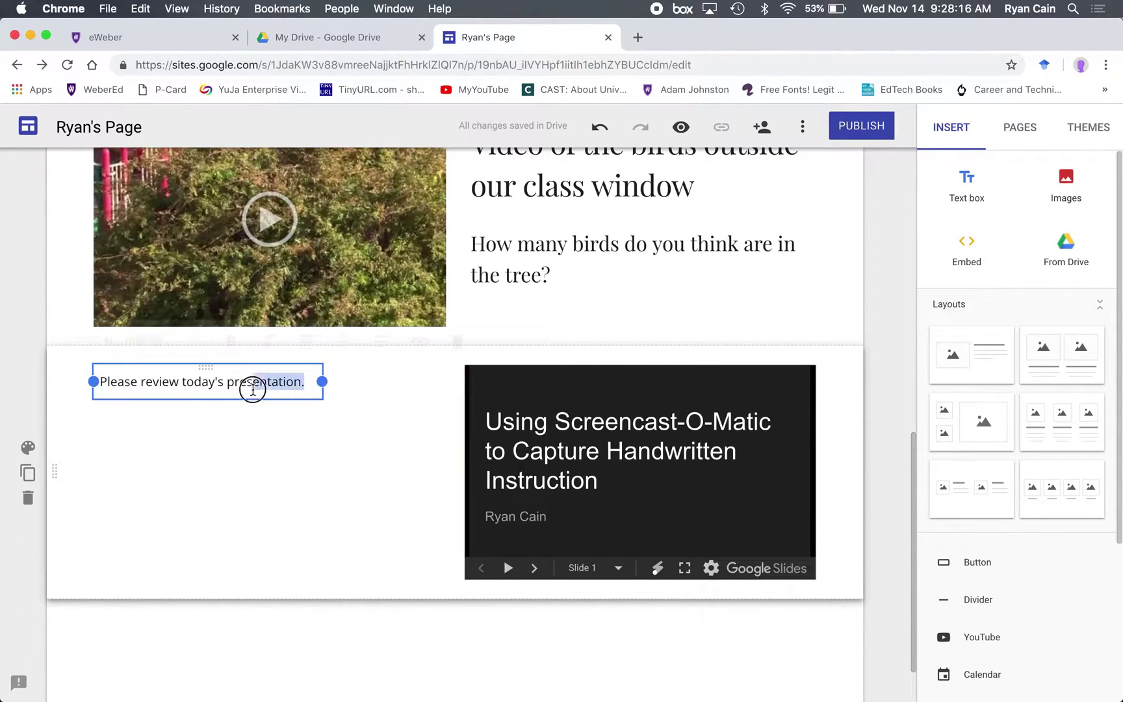
{"action": "left_click", "coordinate": [180, 343]}
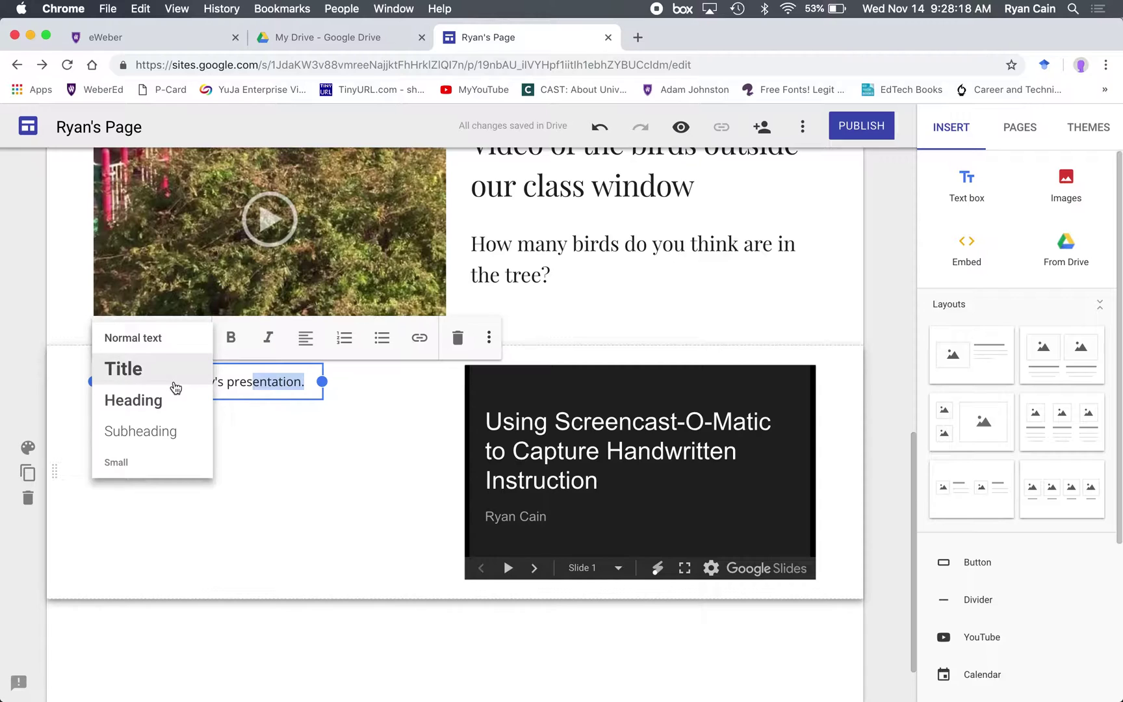
{"action": "left_click", "coordinate": [173, 383]}
{"action": "left_click_drag", "start_coordinate": [321, 433], "coordinate": [441, 425]}
{"action": "left_click", "coordinate": [413, 564]}
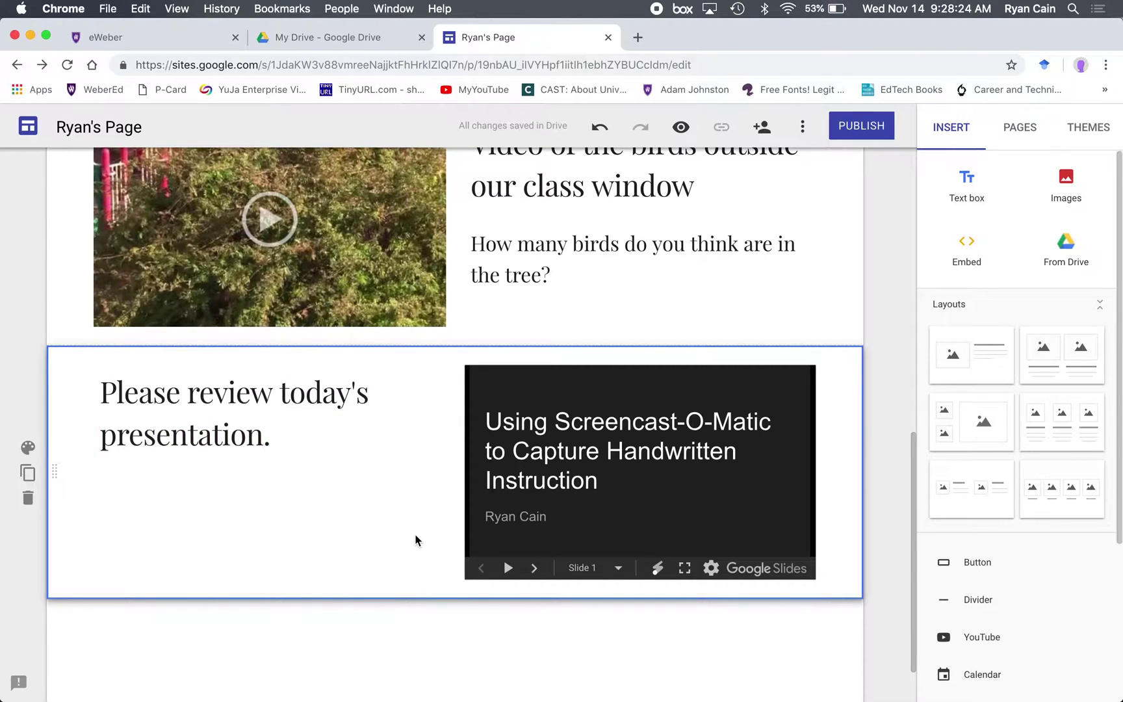
Insert the "Copy of YouTube Li..." document from the Google Sites Resources folder in Google Drive into a new section below the presentation.
{"action": "scroll", "coordinate": [416, 534], "scroll_direction": "up", "scroll_amount": 10}
{"action": "scroll", "coordinate": [415, 533], "scroll_direction": "down", "scroll_amount": 4}
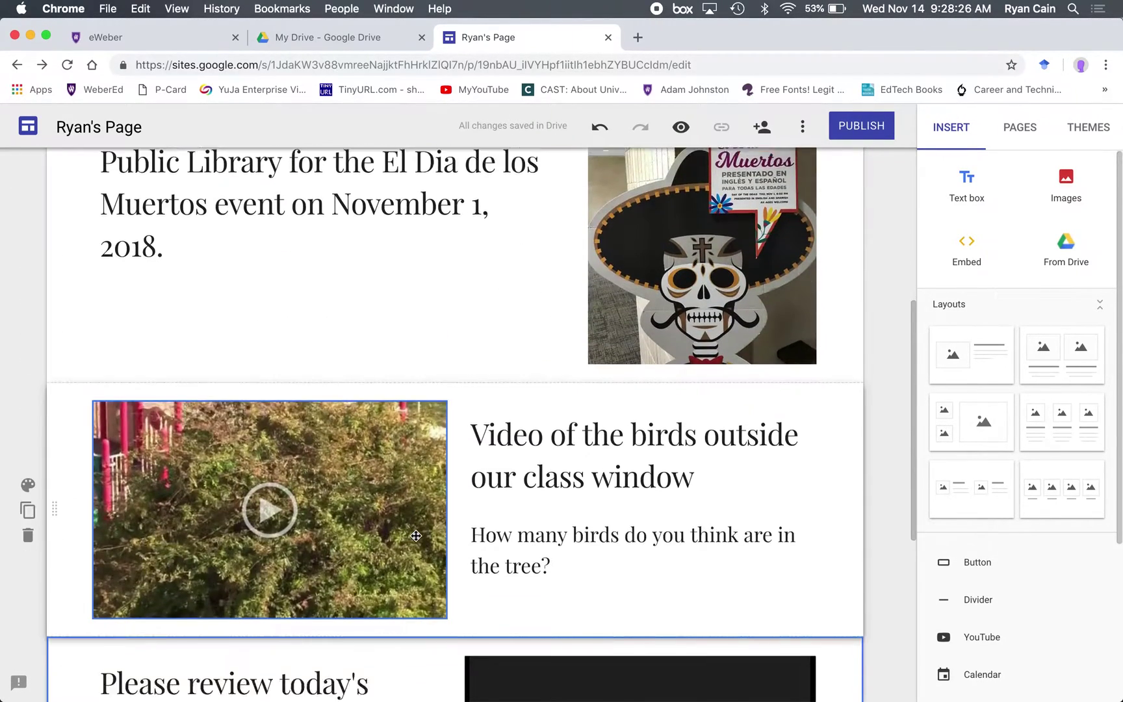
{"action": "scroll", "coordinate": [416, 535], "scroll_direction": "down", "scroll_amount": 6}
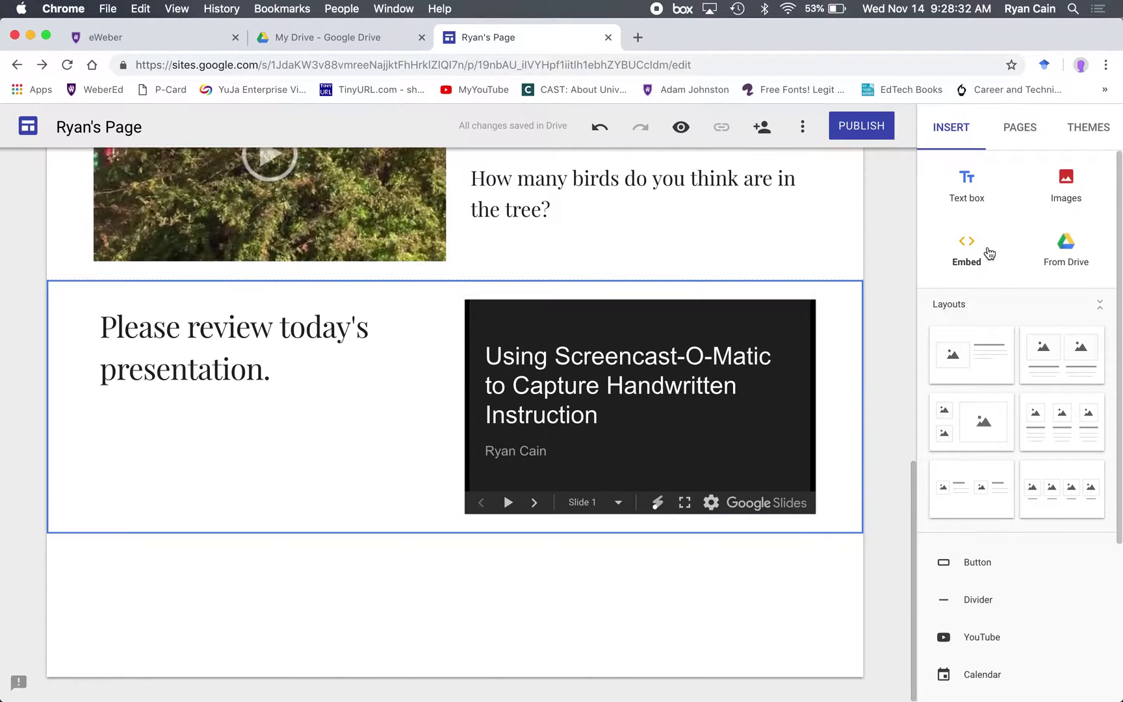
{"action": "left_click", "coordinate": [485, 599]}
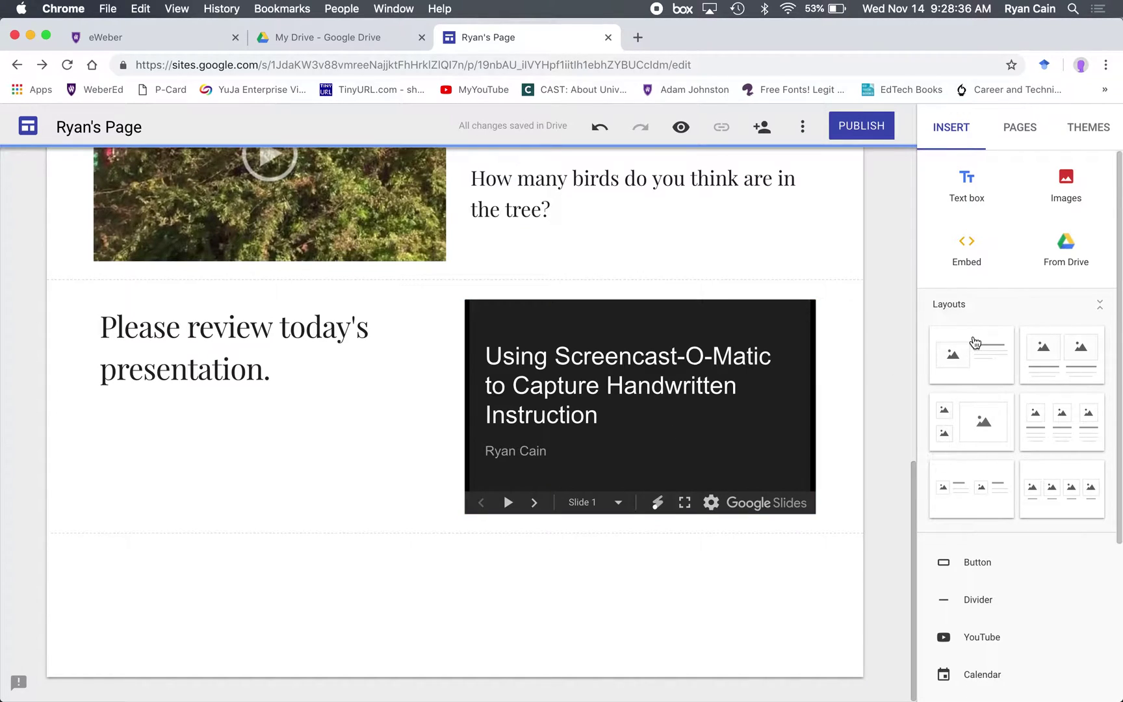
{"action": "double_click", "coordinate": [479, 626]}
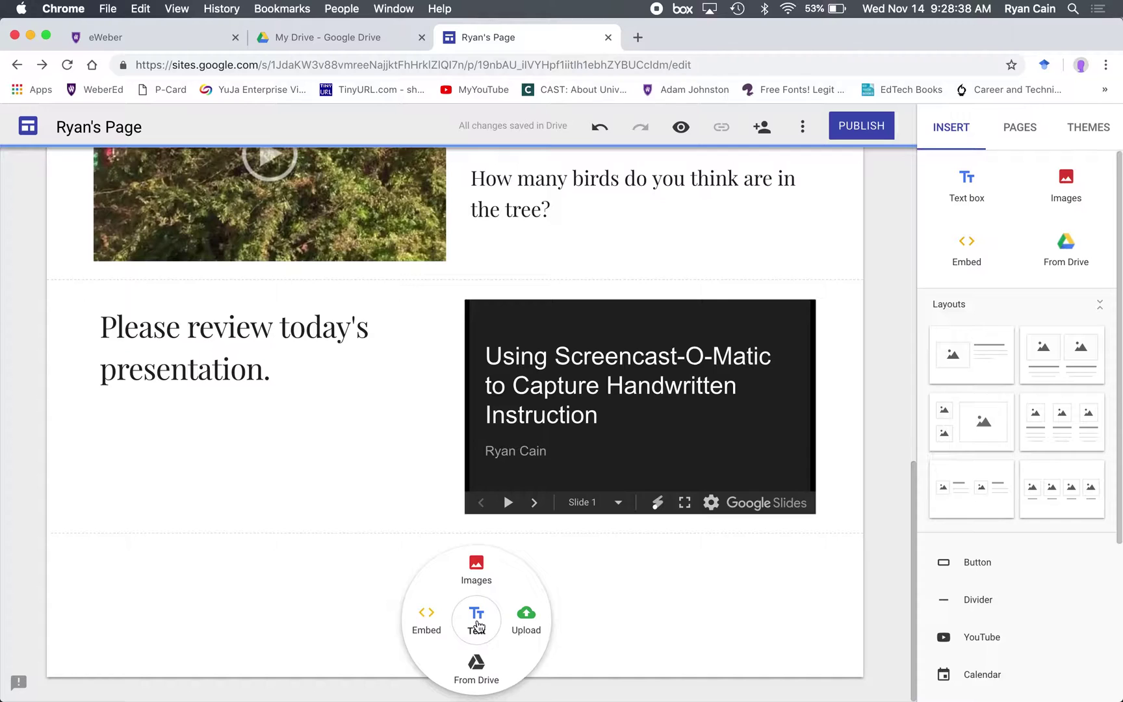
{"action": "left_click", "coordinate": [472, 677]}
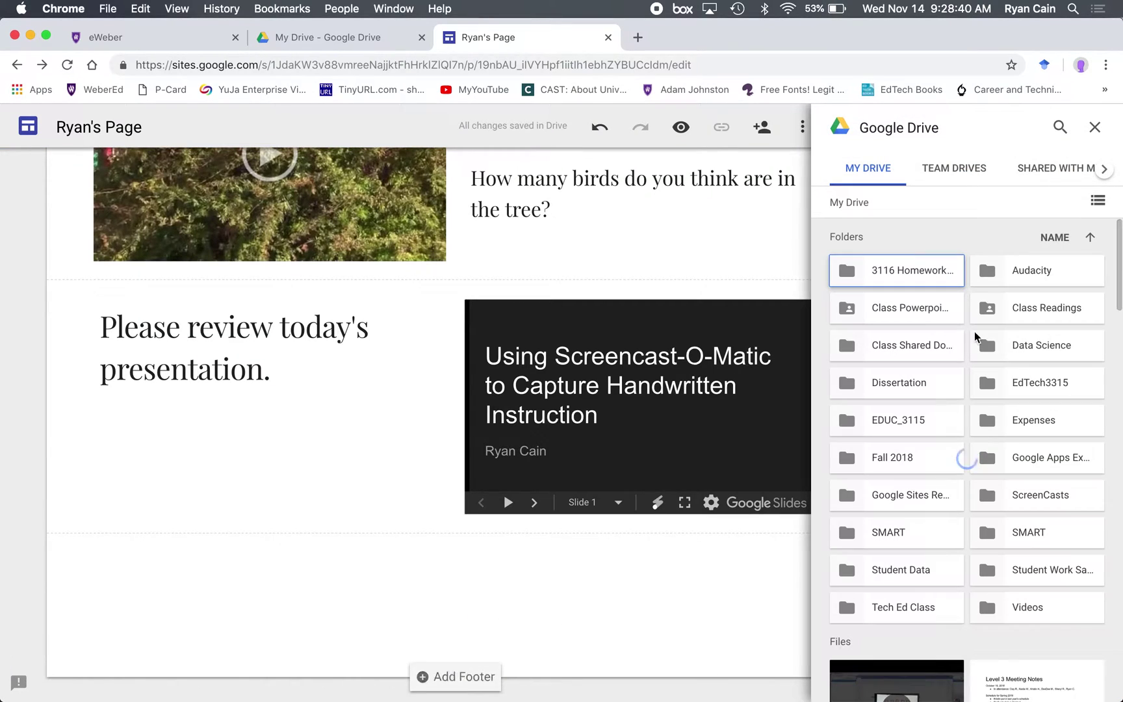
{"action": "double_click", "coordinate": [913, 497]}
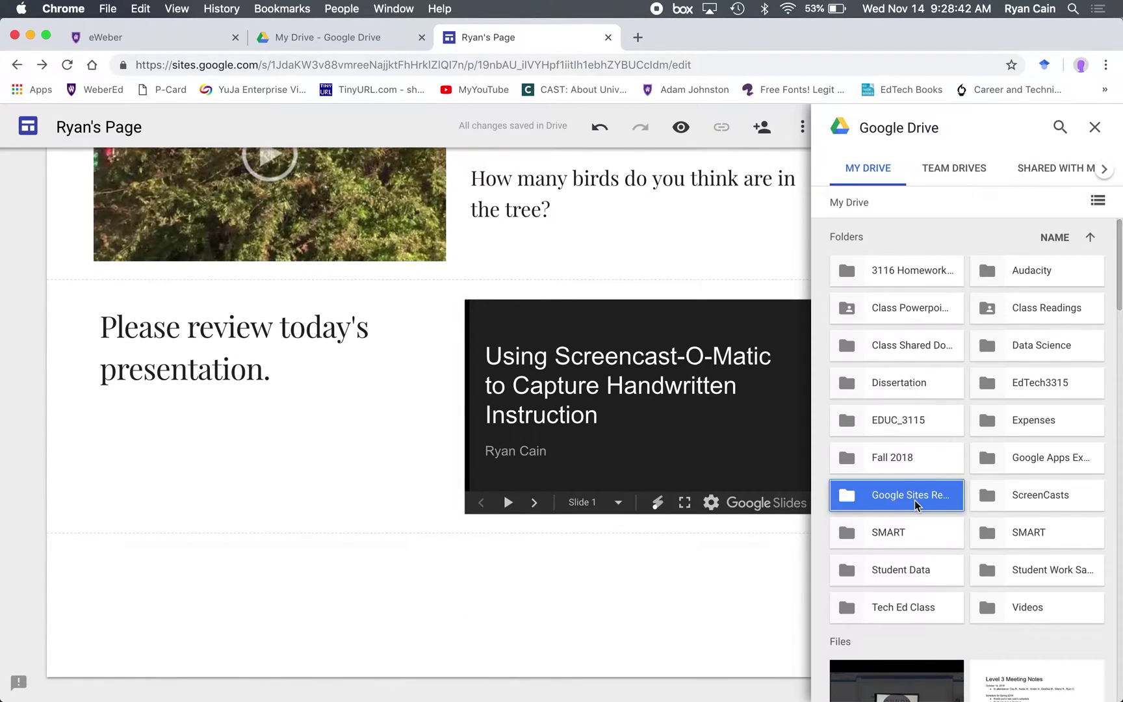
{"action": "double_click", "coordinate": [911, 331]}
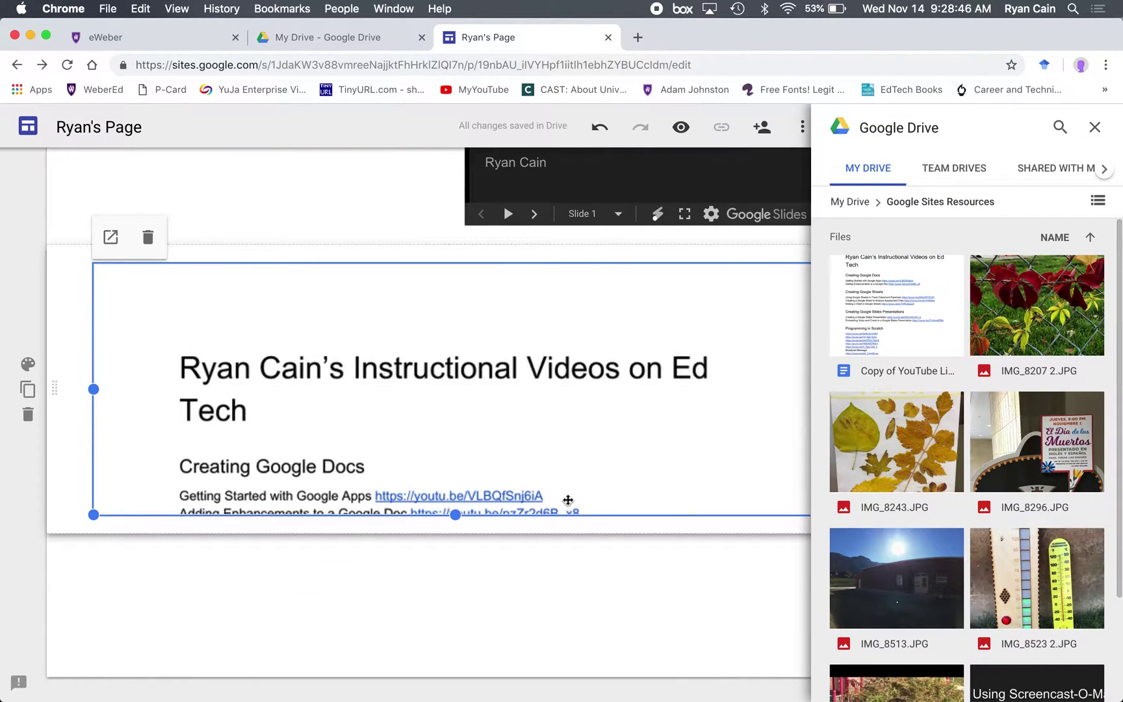
{"action": "left_click", "coordinate": [75, 438]}
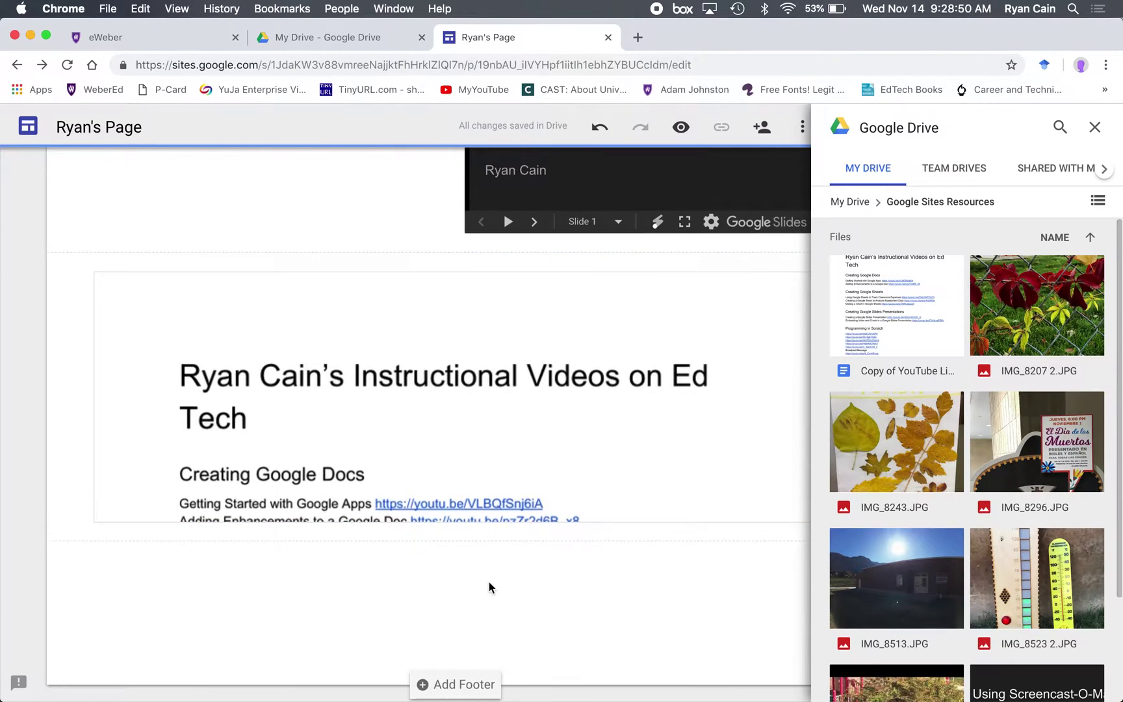
{"action": "scroll", "coordinate": [566, 504], "scroll_direction": "up", "scroll_amount": 2}
{"action": "left_click", "coordinate": [1096, 129]}
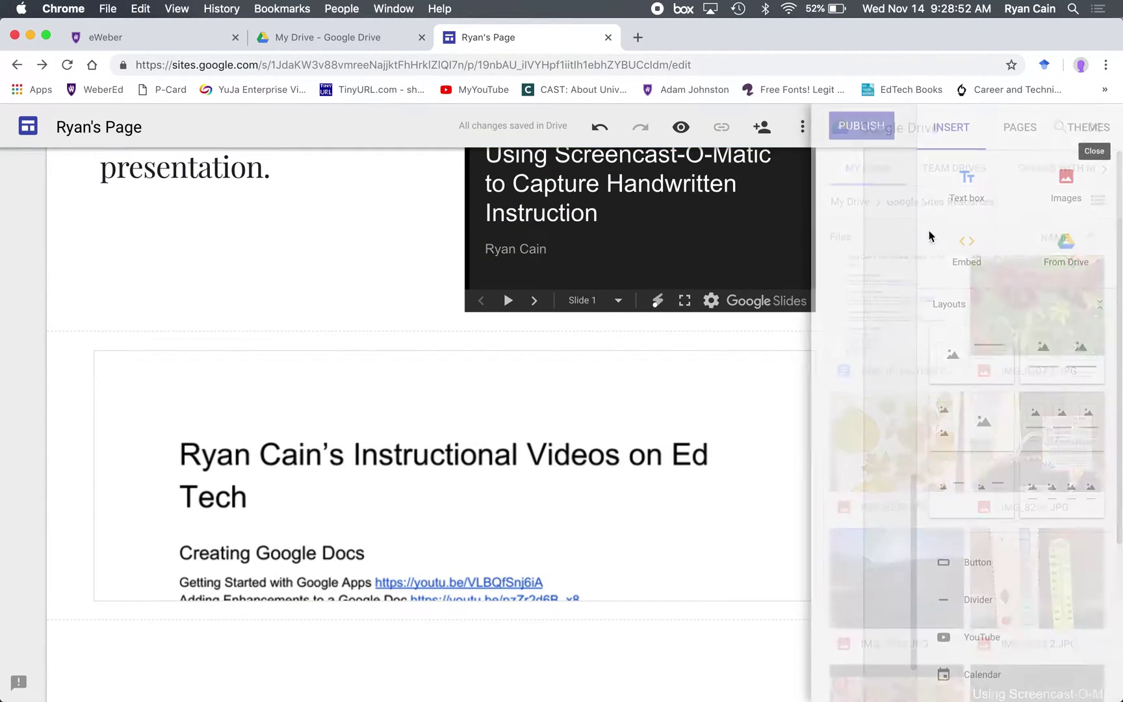
Add a text box to the document's section reading "This is where you can find all of my videos.".
{"action": "scroll", "coordinate": [653, 571], "scroll_direction": "up", "scroll_amount": 2}
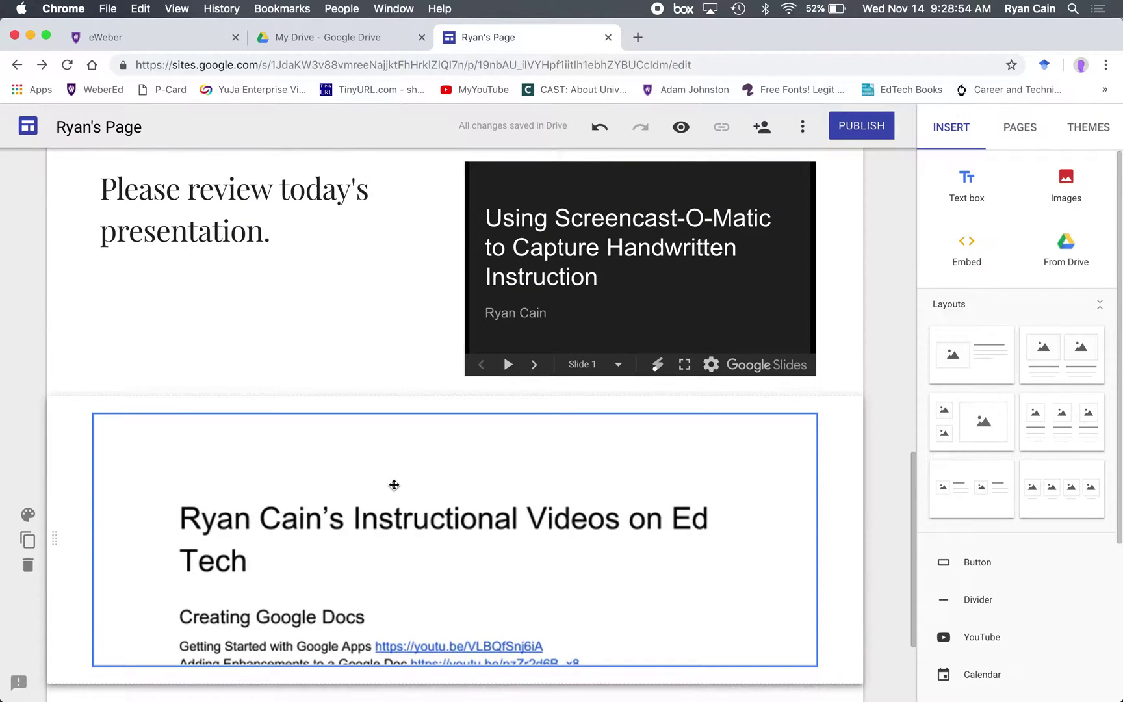
{"action": "left_click", "coordinate": [126, 455]}
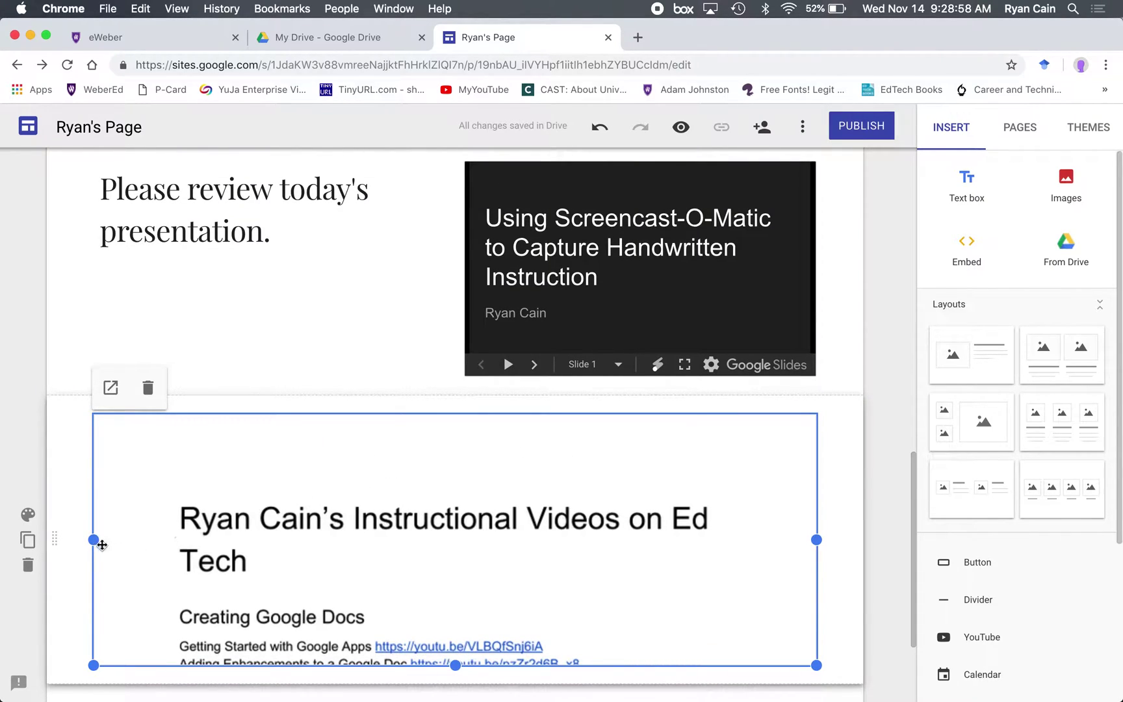
{"action": "left_click", "coordinate": [280, 412]}
{"action": "double_click", "coordinate": [281, 404]}
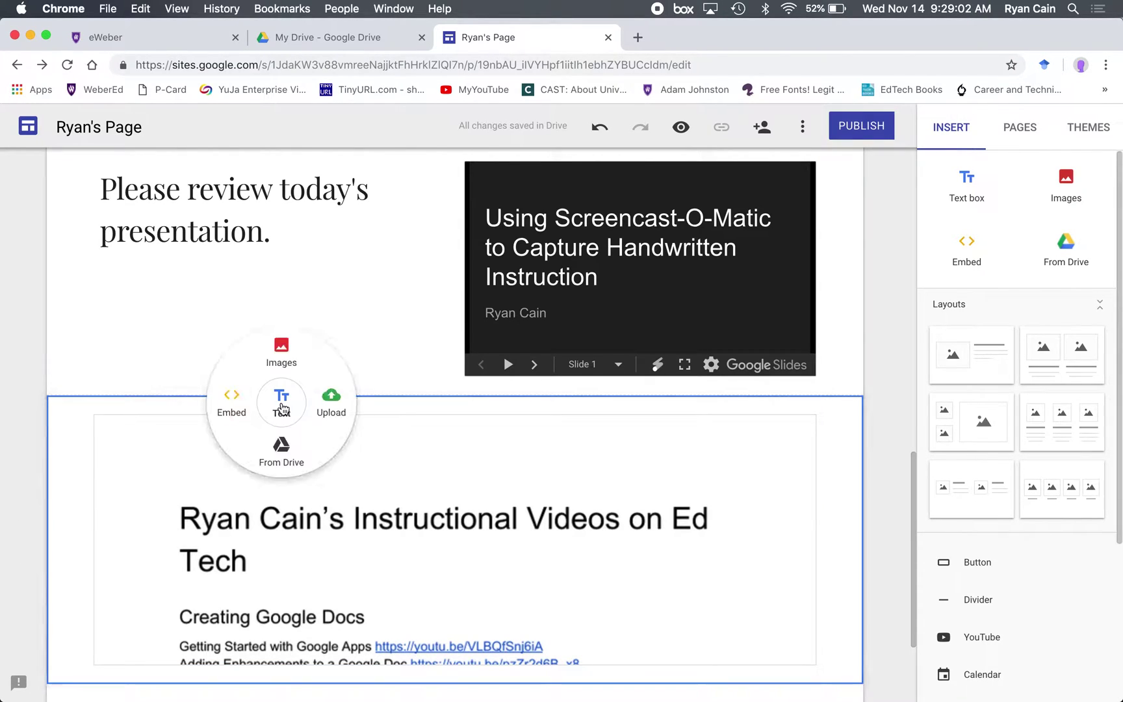
{"action": "left_click", "coordinate": [281, 404]}
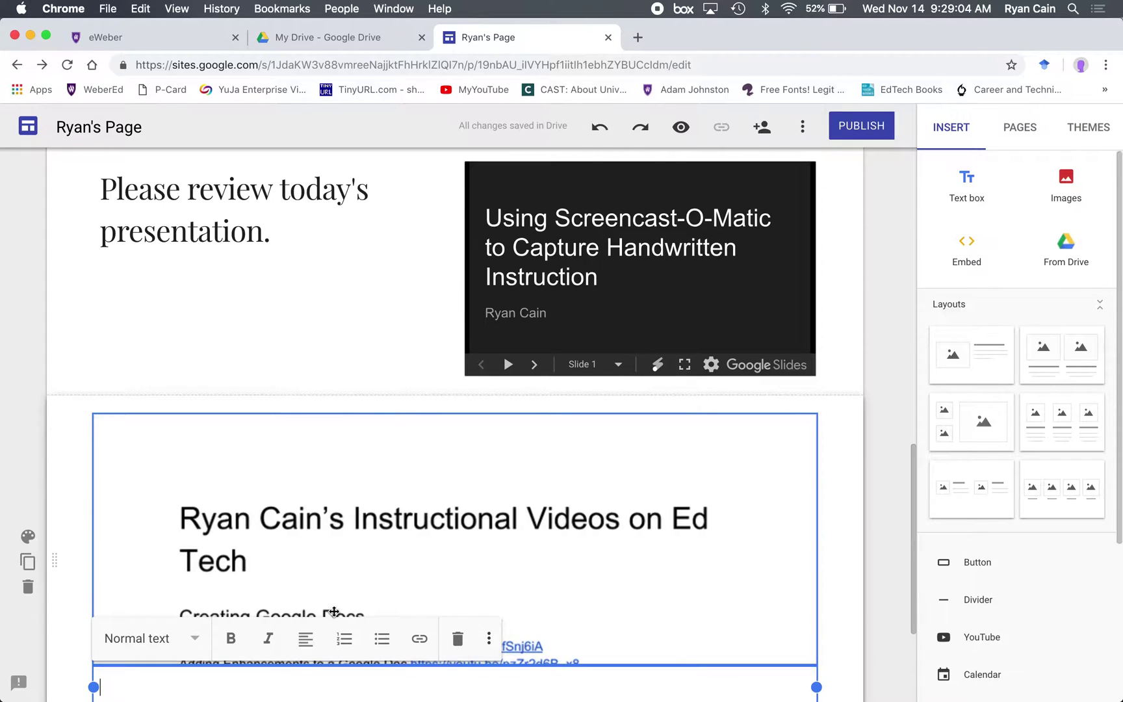
{"action": "scroll", "coordinate": [263, 686], "scroll_direction": "down", "scroll_amount": 3}
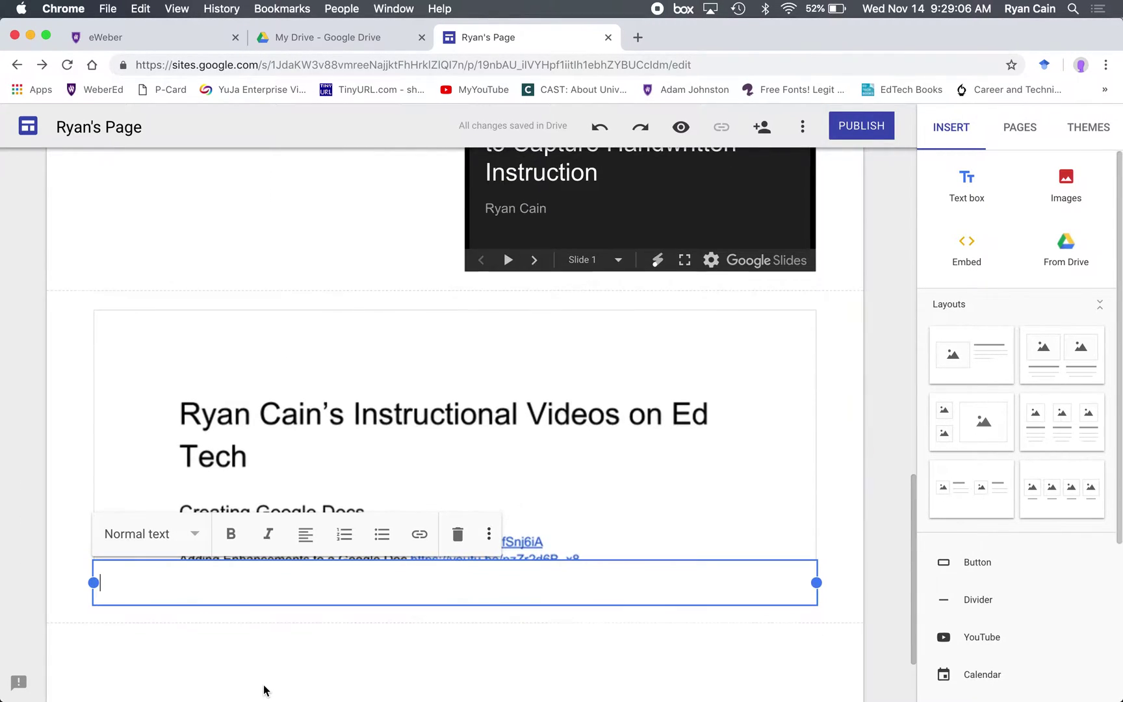
{"action": "type", "text": "This is w"}
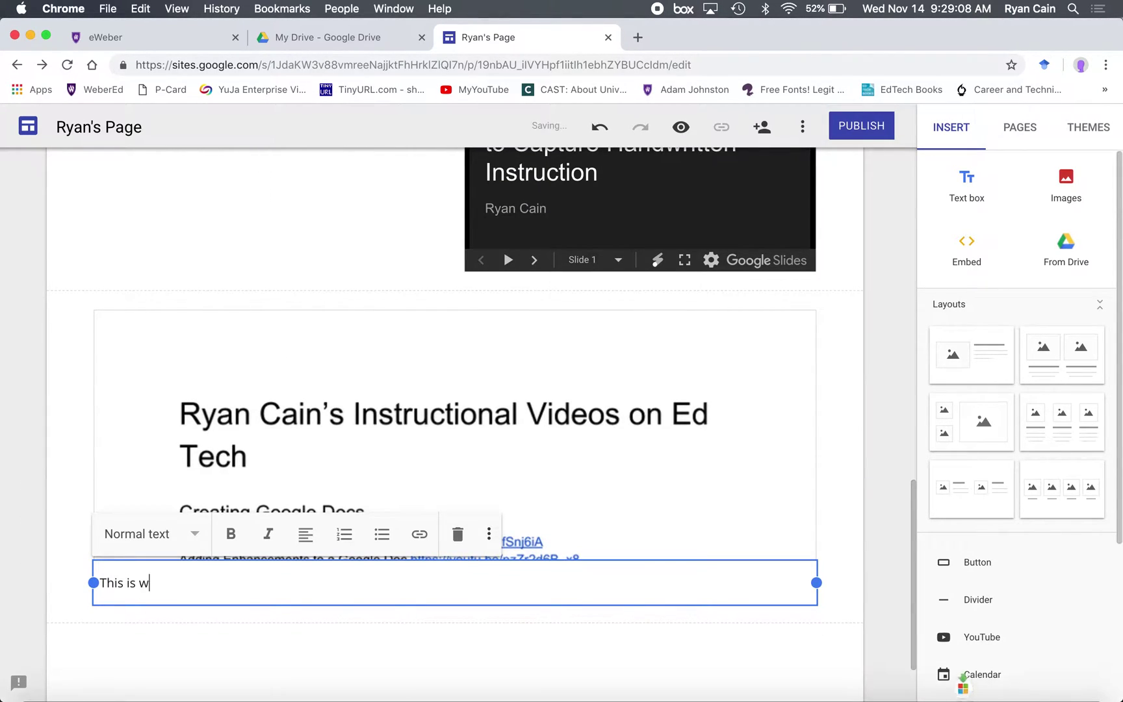
{"action": "type", "text": "here you can find all of my videos."}
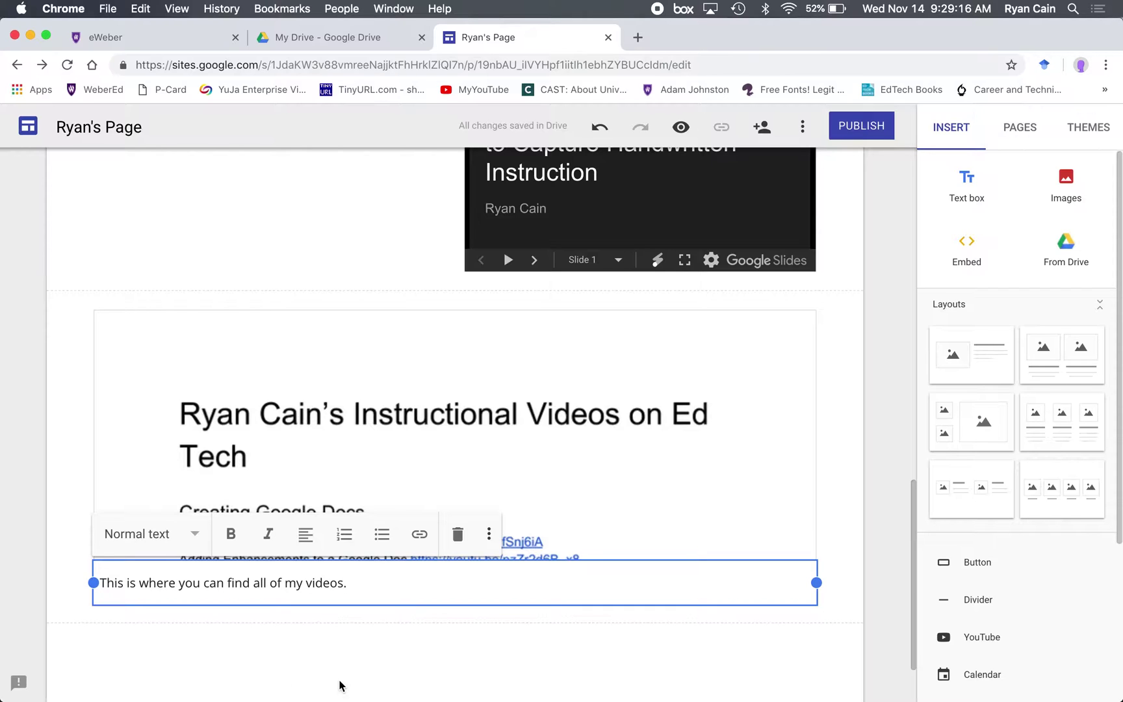
Apply the Heading style to the videos sentence and move its text box above the embedded document.
{"action": "left_click", "coordinate": [171, 538]}
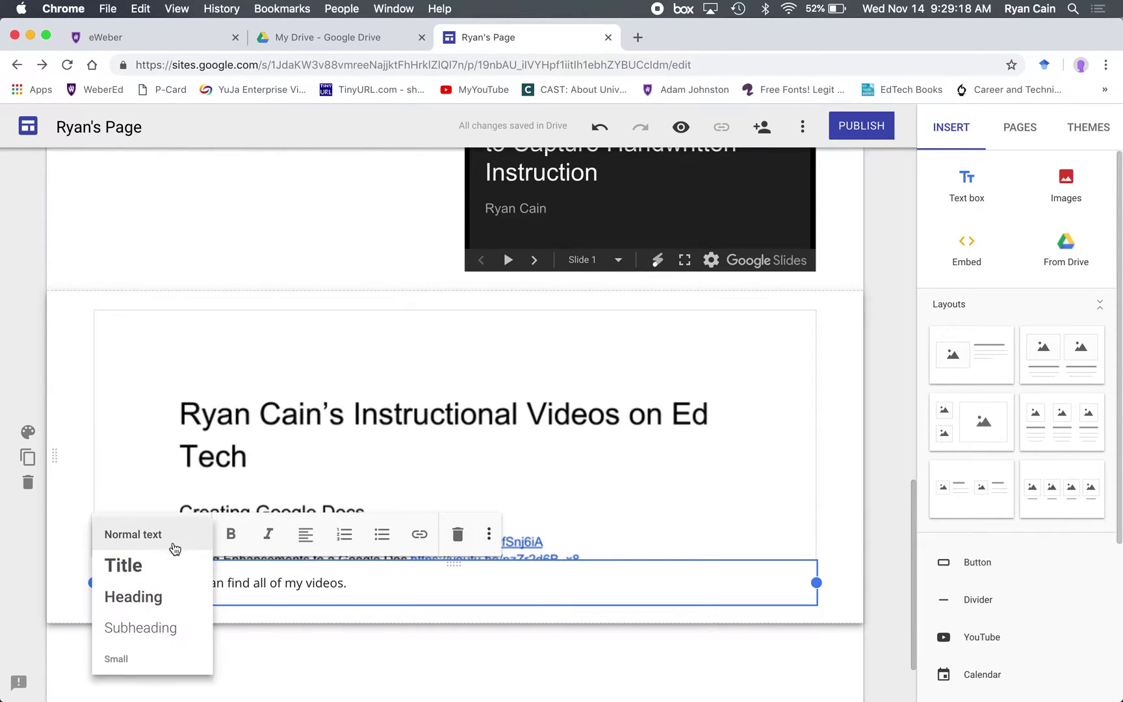
{"action": "left_click", "coordinate": [167, 595]}
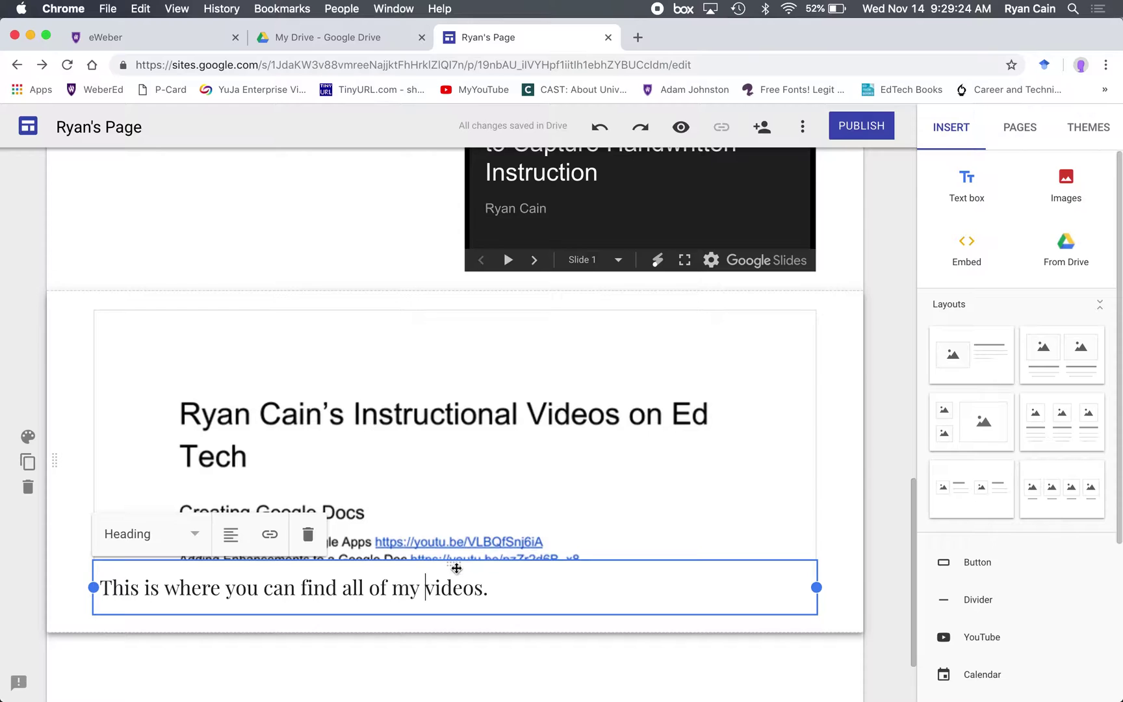
{"action": "left_click_drag", "start_coordinate": [453, 567], "coordinate": [428, 348]}
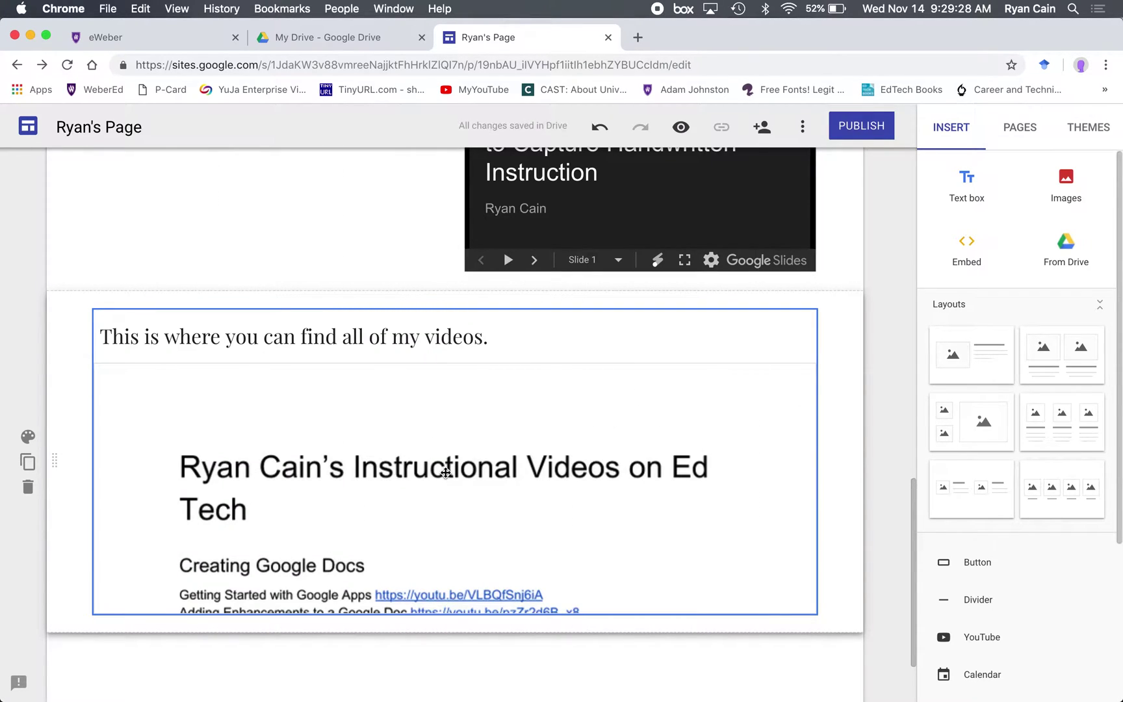
{"action": "scroll", "coordinate": [378, 482], "scroll_direction": "down", "scroll_amount": 1}
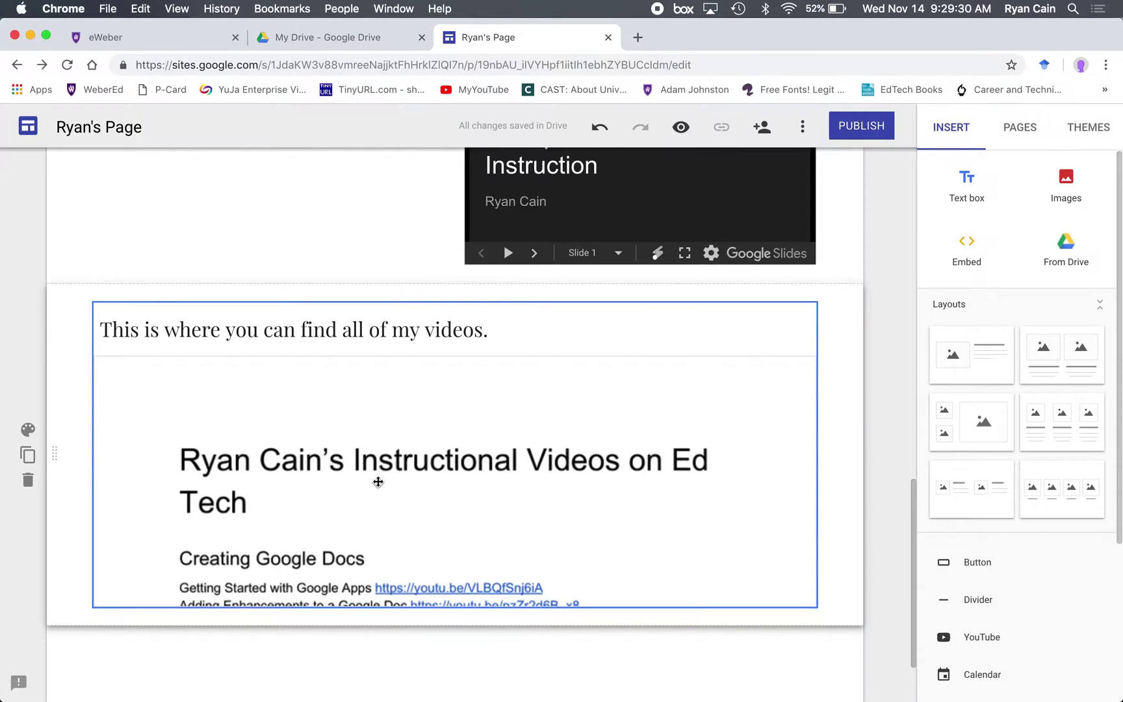
{"action": "scroll", "coordinate": [378, 482], "scroll_direction": "down", "scroll_amount": 2}
{"action": "scroll", "coordinate": [430, 427], "scroll_direction": "up", "scroll_amount": 10}
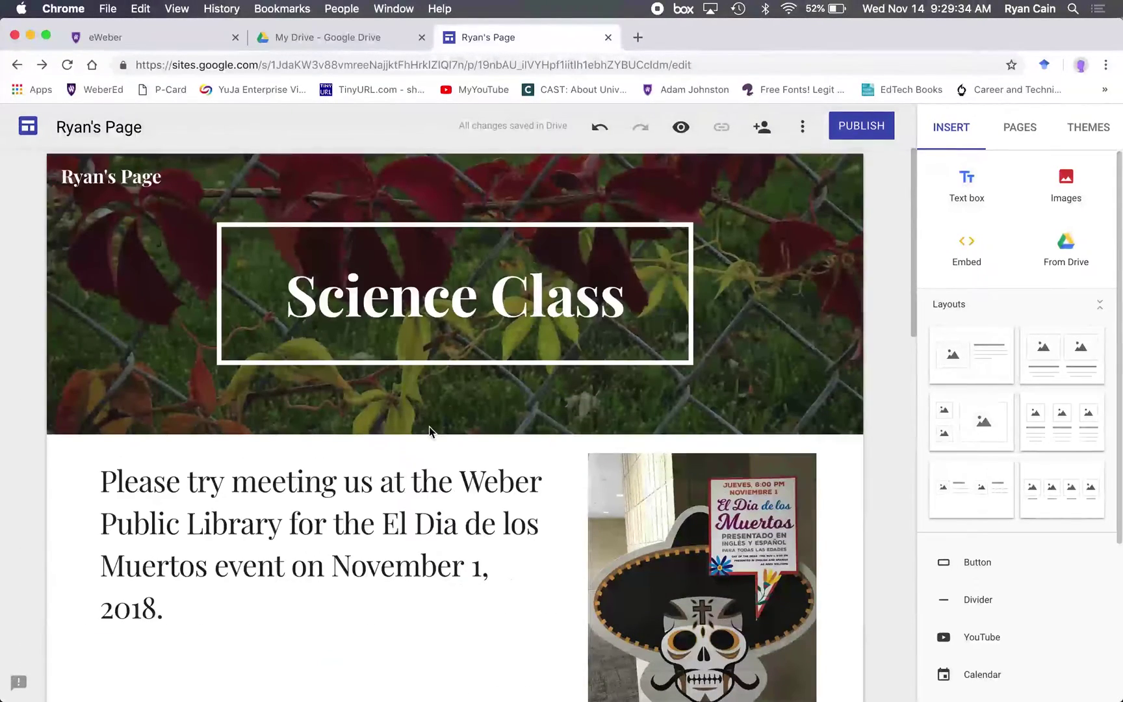
Preview the site at desktop size and page forward and back through the embedded presentation's slides.
{"action": "mouse_move", "coordinate": [429, 426]}
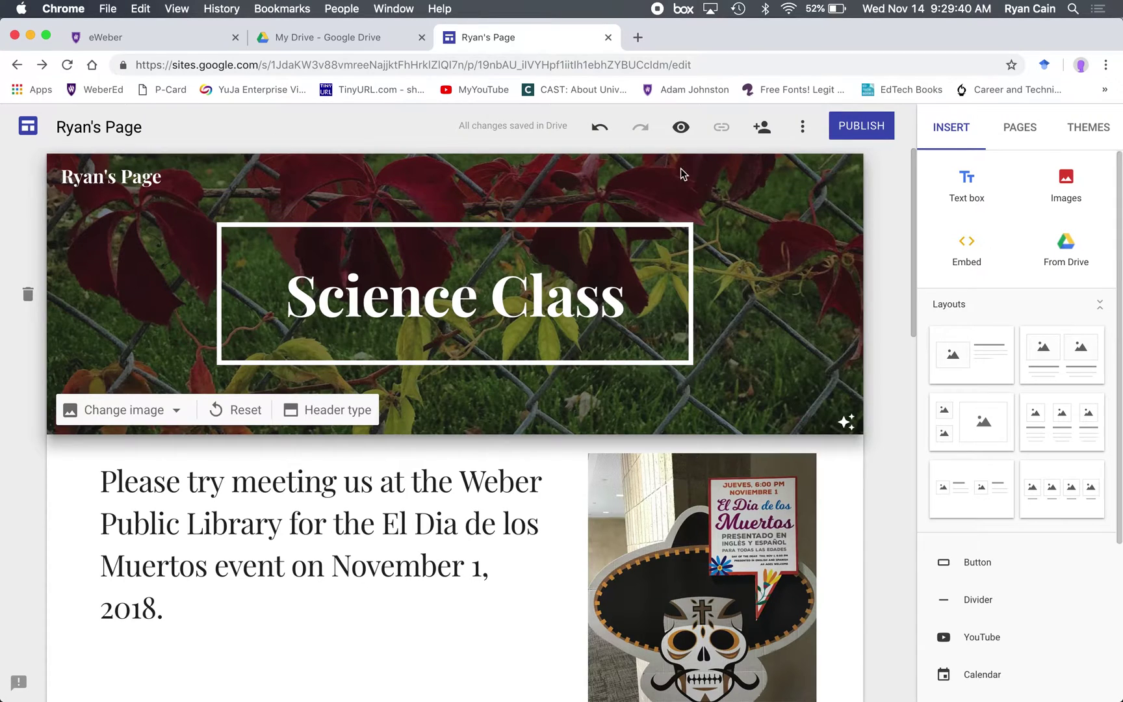
{"action": "left_click", "coordinate": [683, 129]}
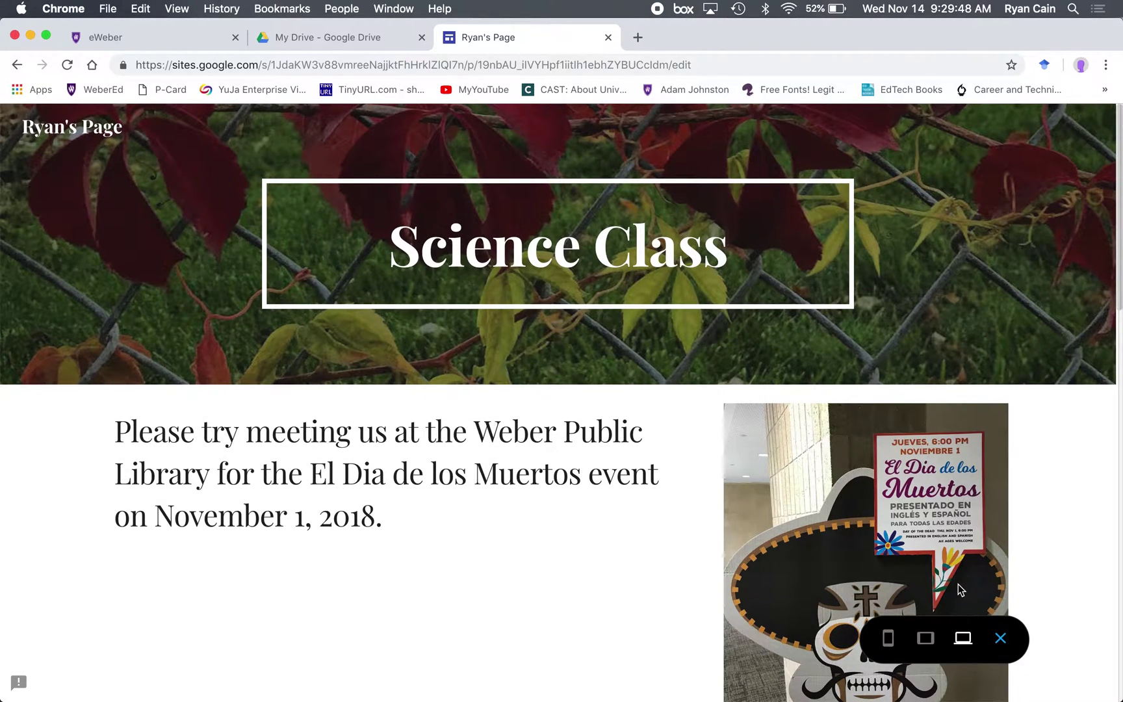
{"action": "left_click", "coordinate": [1001, 638]}
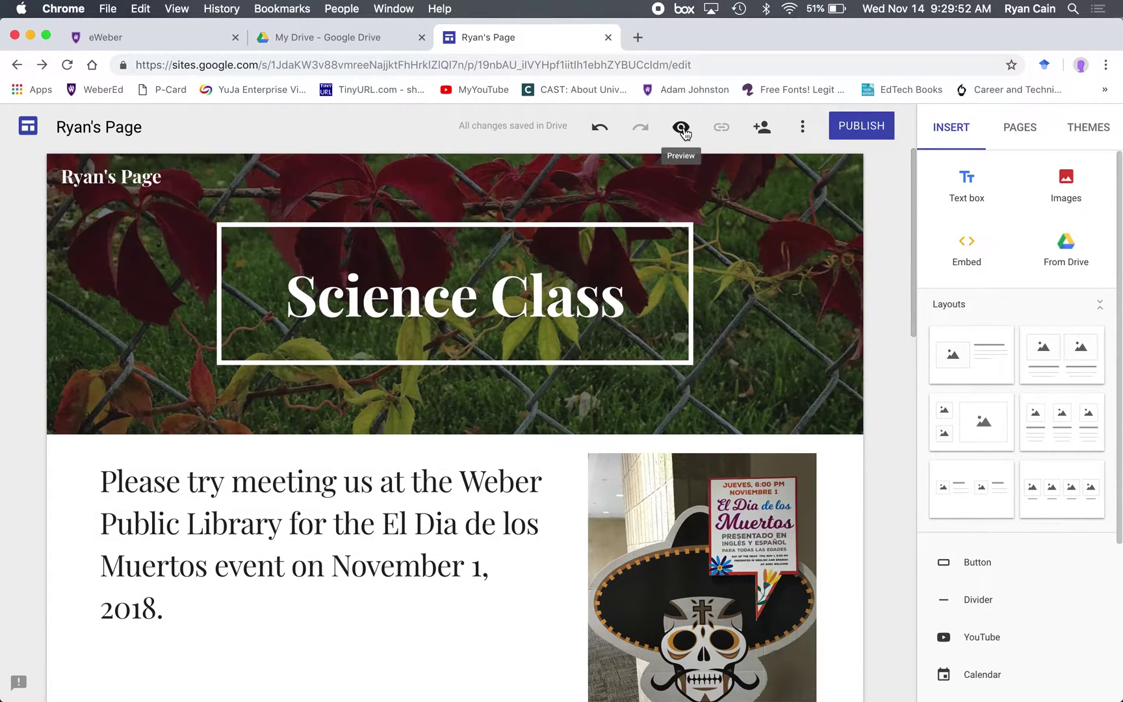
{"action": "left_click", "coordinate": [681, 134]}
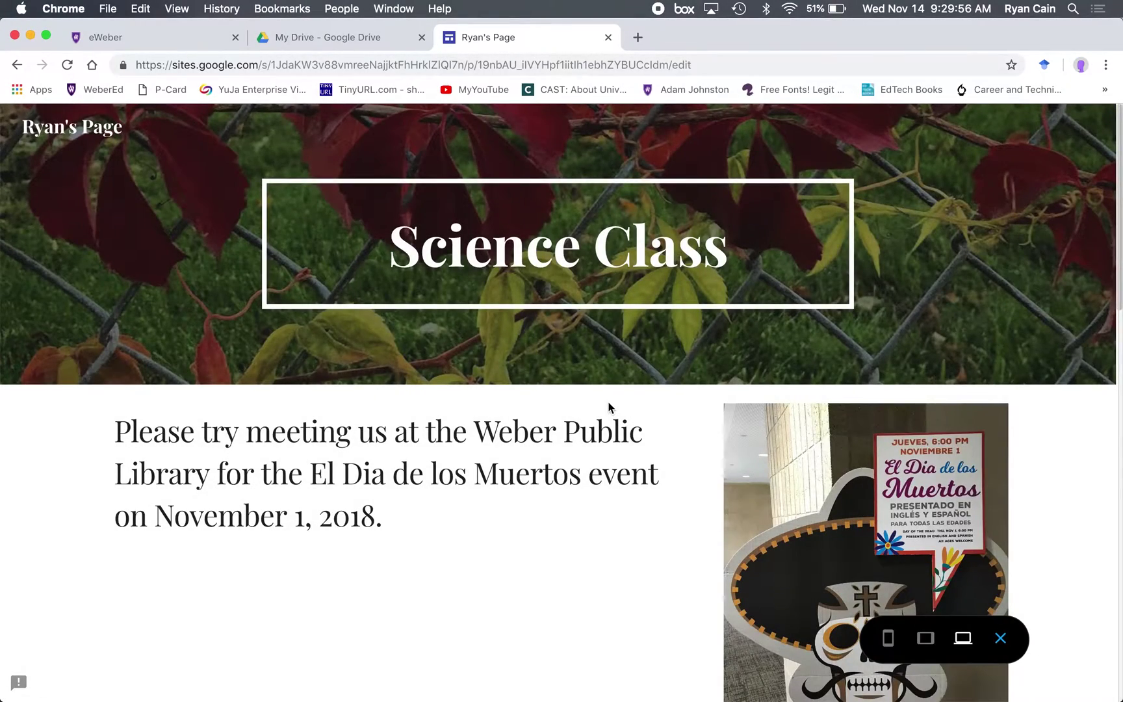
{"action": "scroll", "coordinate": [608, 407], "scroll_direction": "down", "scroll_amount": 3}
{"action": "scroll", "coordinate": [609, 403], "scroll_direction": "down", "scroll_amount": 20}
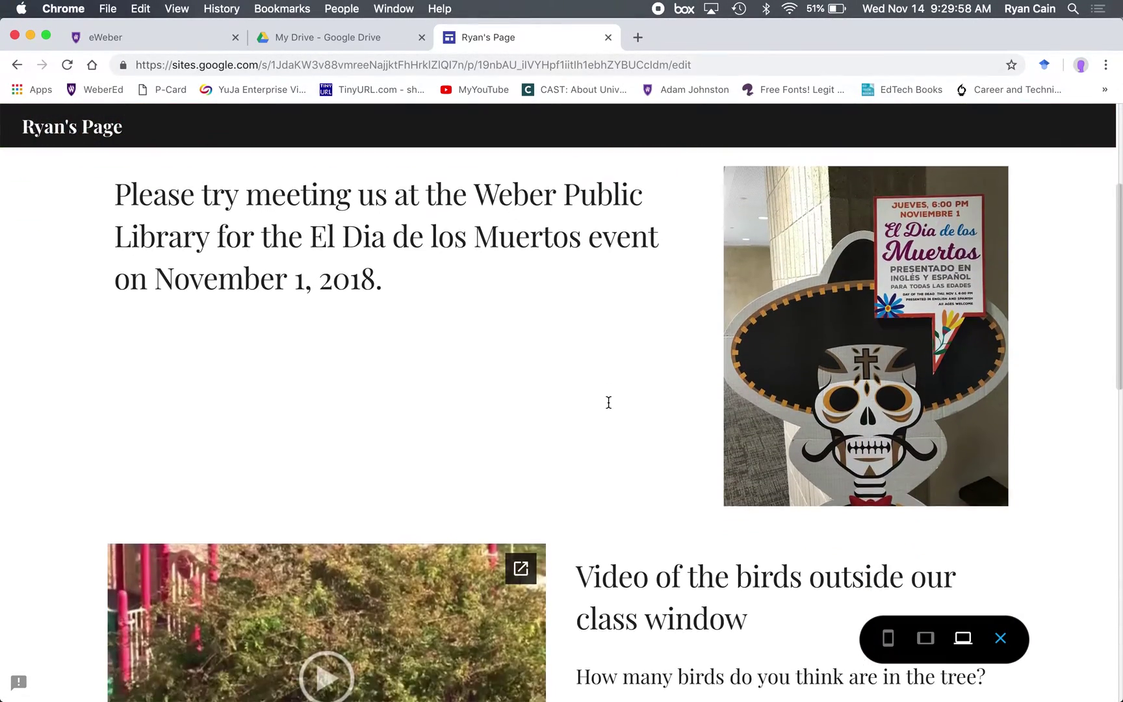
{"action": "scroll", "coordinate": [608, 402], "scroll_direction": "down", "scroll_amount": 5}
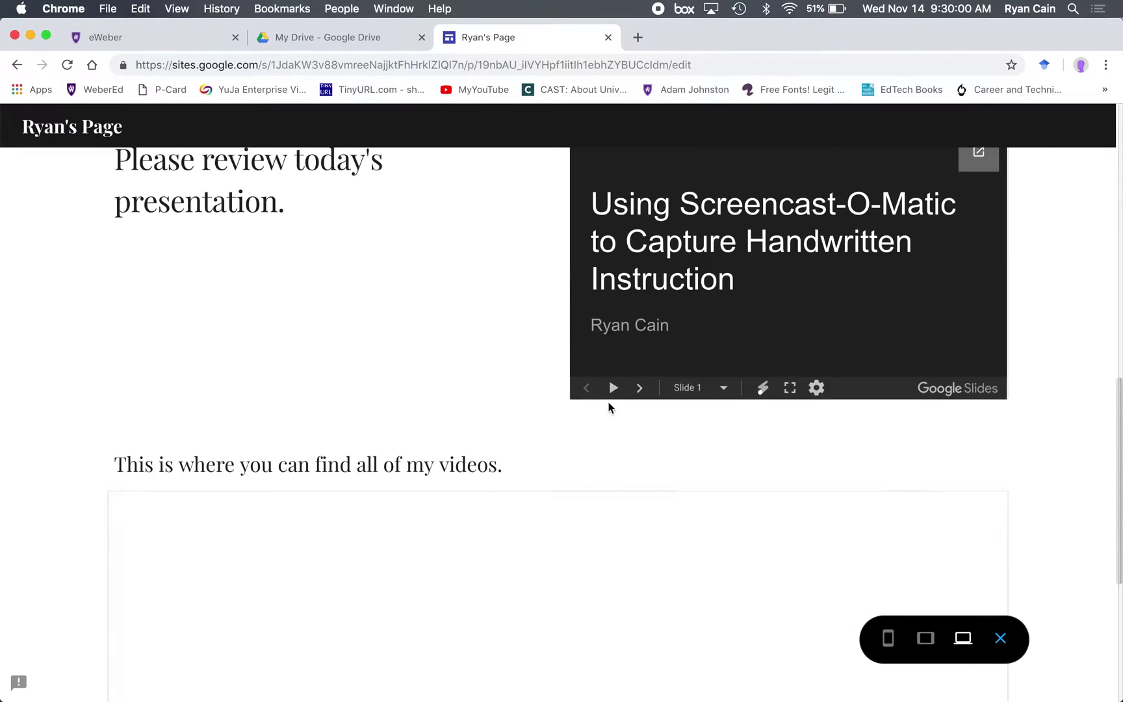
{"action": "scroll", "coordinate": [609, 406], "scroll_direction": "up", "scroll_amount": 3}
{"action": "left_click", "coordinate": [638, 543]}
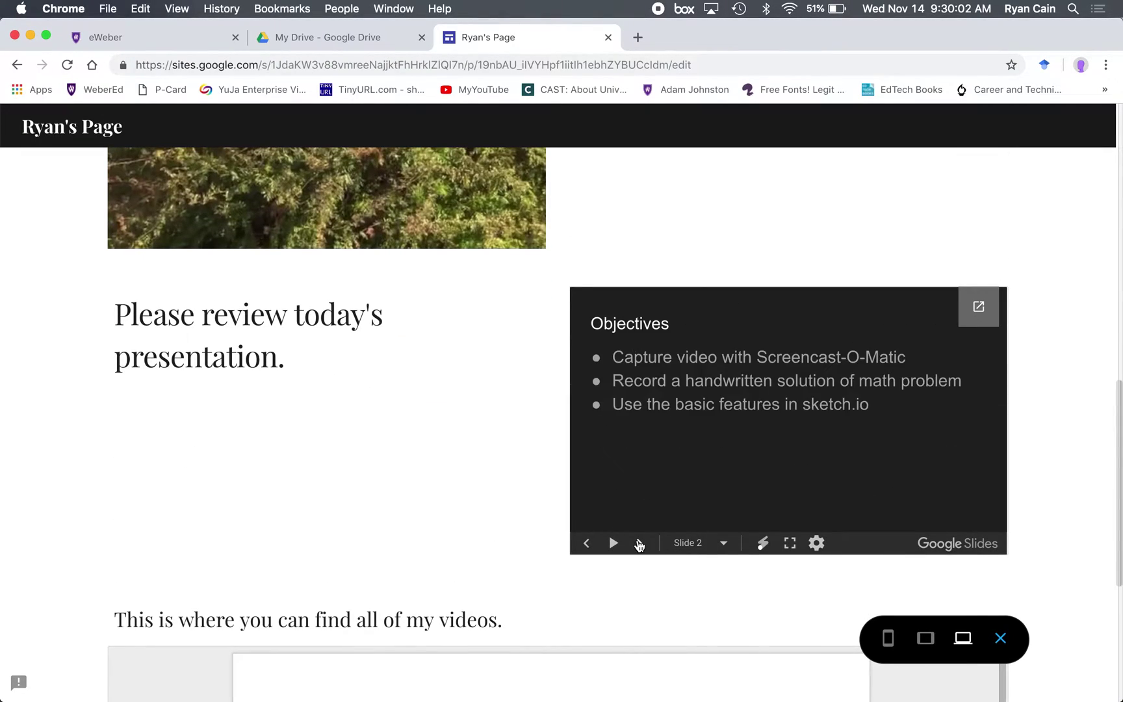
{"action": "left_click", "coordinate": [639, 544]}
{"action": "left_click", "coordinate": [588, 544]}
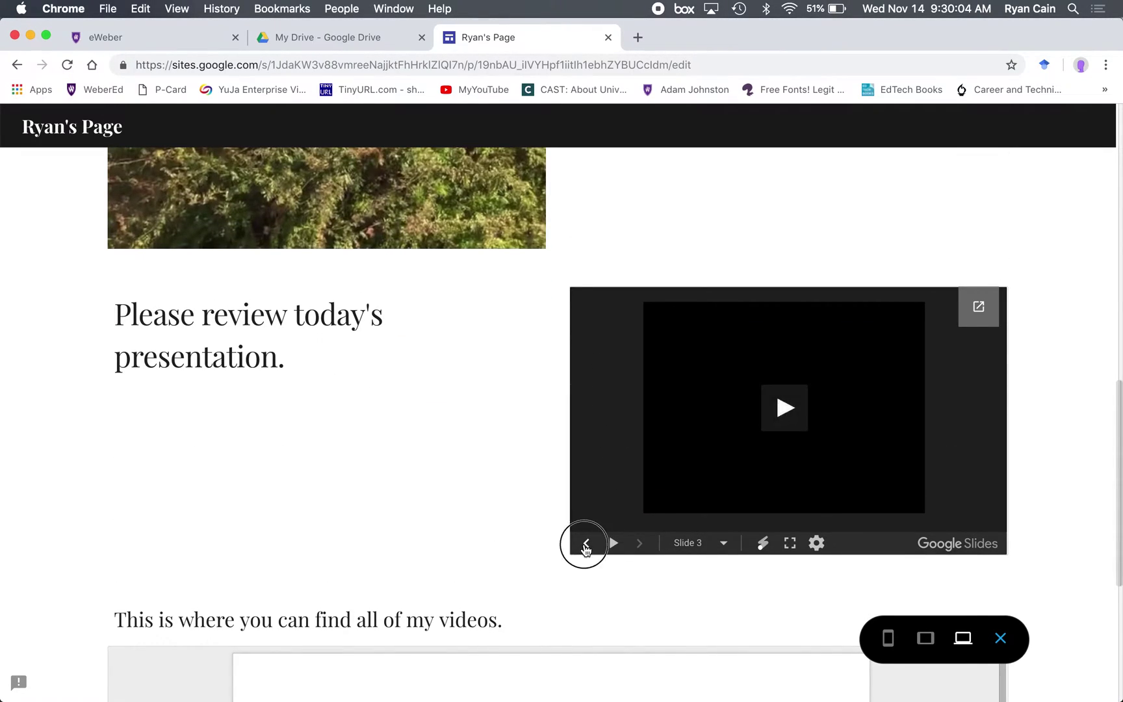
{"action": "left_click", "coordinate": [586, 545]}
{"action": "scroll", "coordinate": [584, 548], "scroll_direction": "up", "scroll_amount": 3}
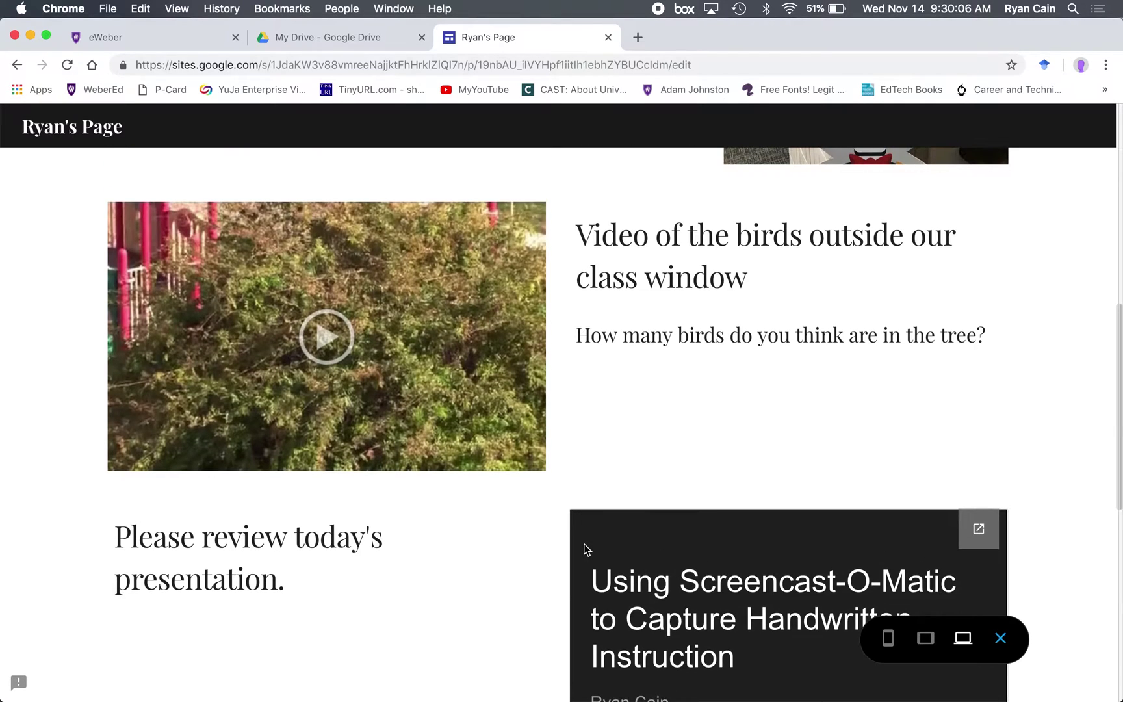
Play and pause the birds video in the preview and look through the embedded document of video links.
{"action": "left_click", "coordinate": [326, 334]}
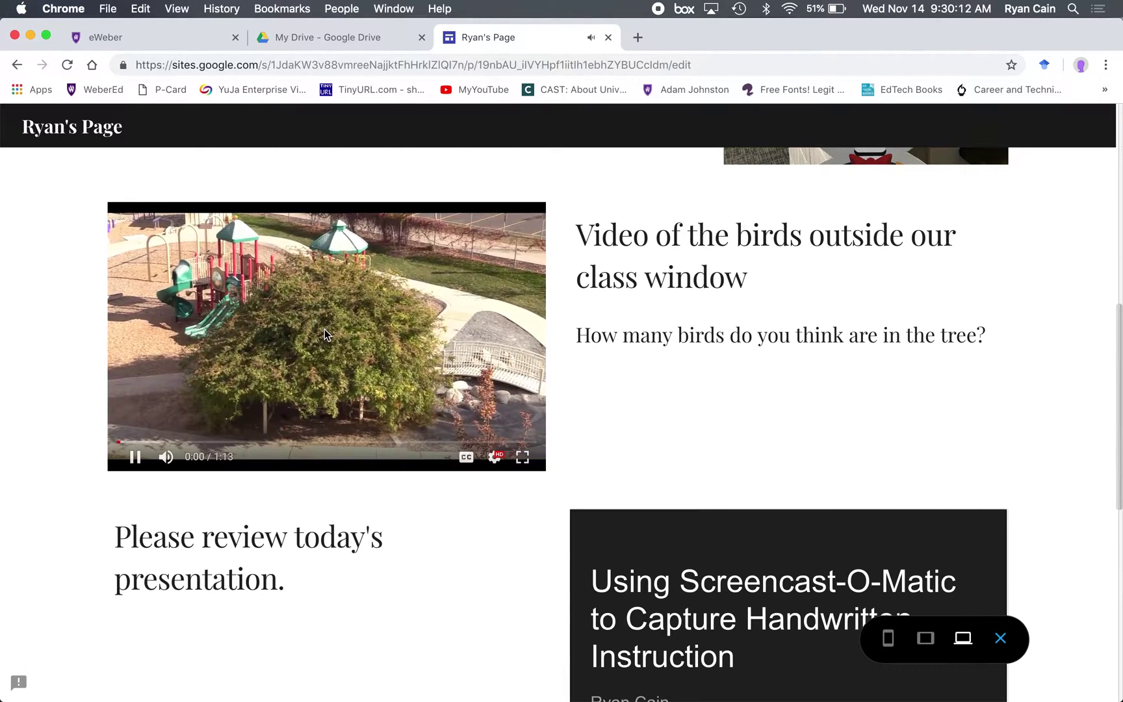
{"action": "left_click", "coordinate": [134, 459]}
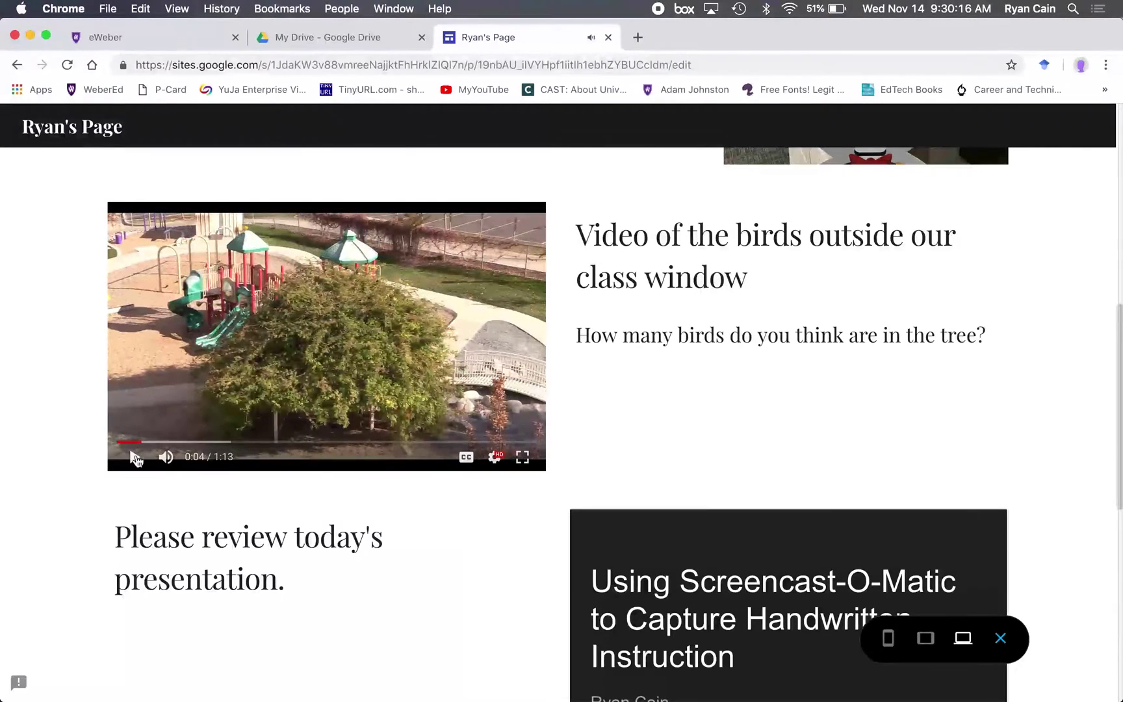
{"action": "scroll", "coordinate": [562, 426], "scroll_direction": "down", "scroll_amount": 6}
{"action": "scroll", "coordinate": [561, 426], "scroll_direction": "down", "scroll_amount": 5}
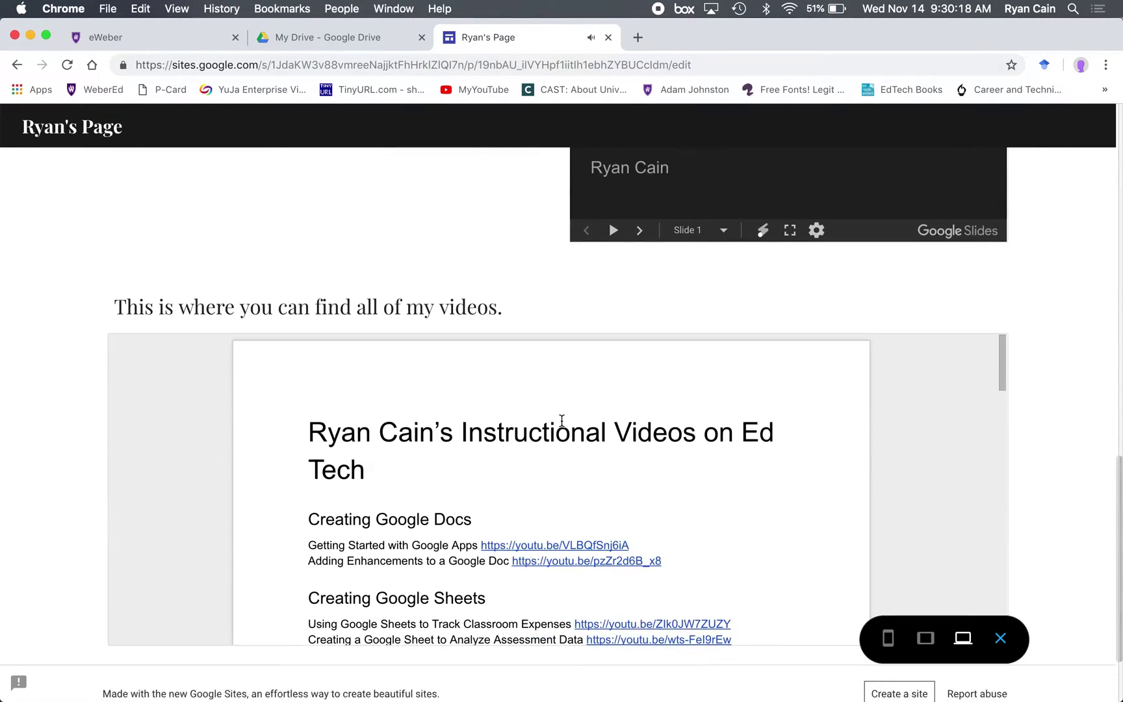
{"action": "scroll", "coordinate": [576, 504], "scroll_direction": "down", "scroll_amount": 12}
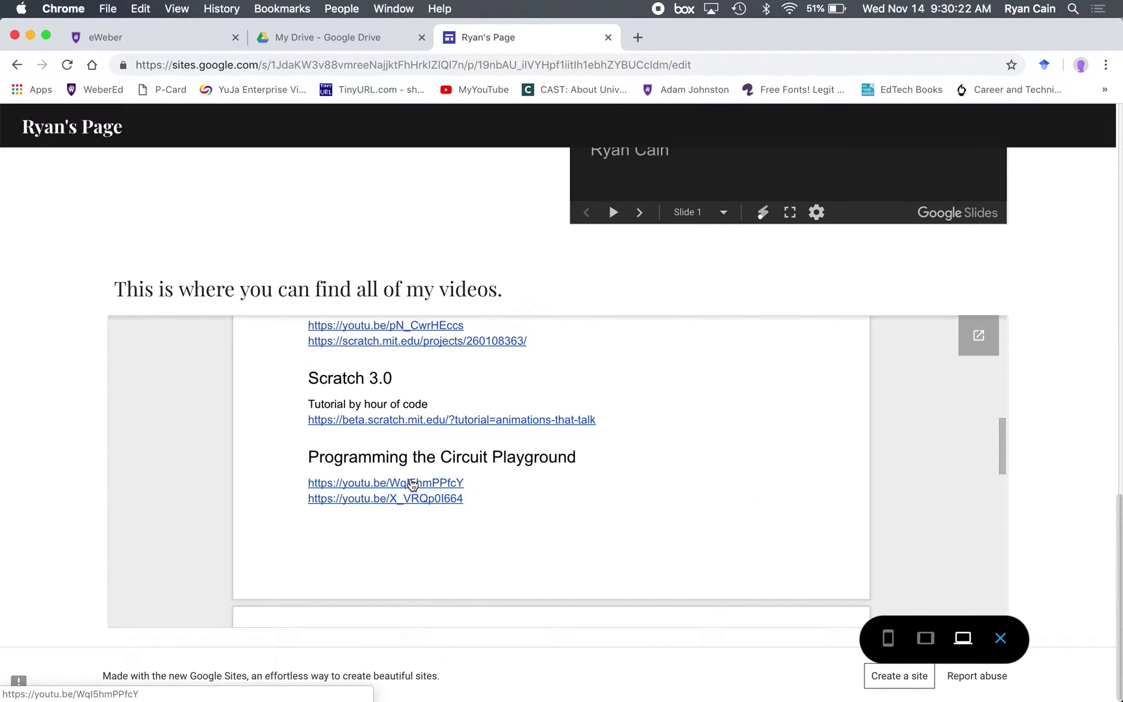
{"action": "scroll", "coordinate": [410, 484], "scroll_direction": "up", "scroll_amount": 12}
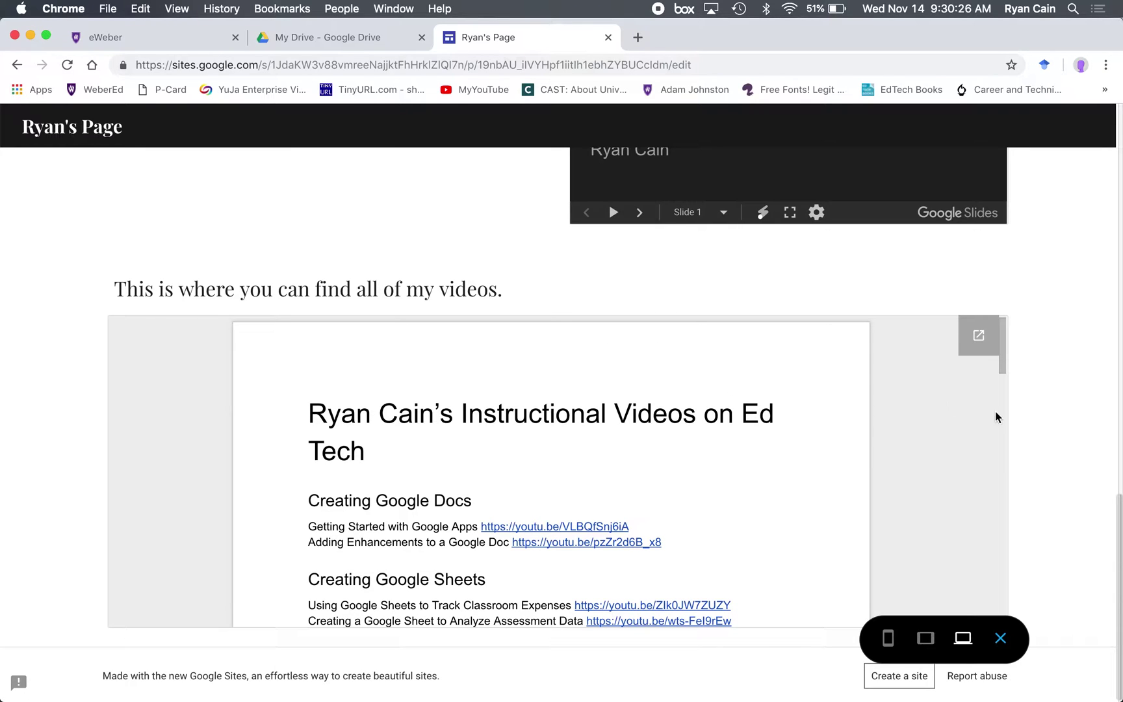
{"action": "scroll", "coordinate": [1023, 416], "scroll_direction": "up", "scroll_amount": 5}
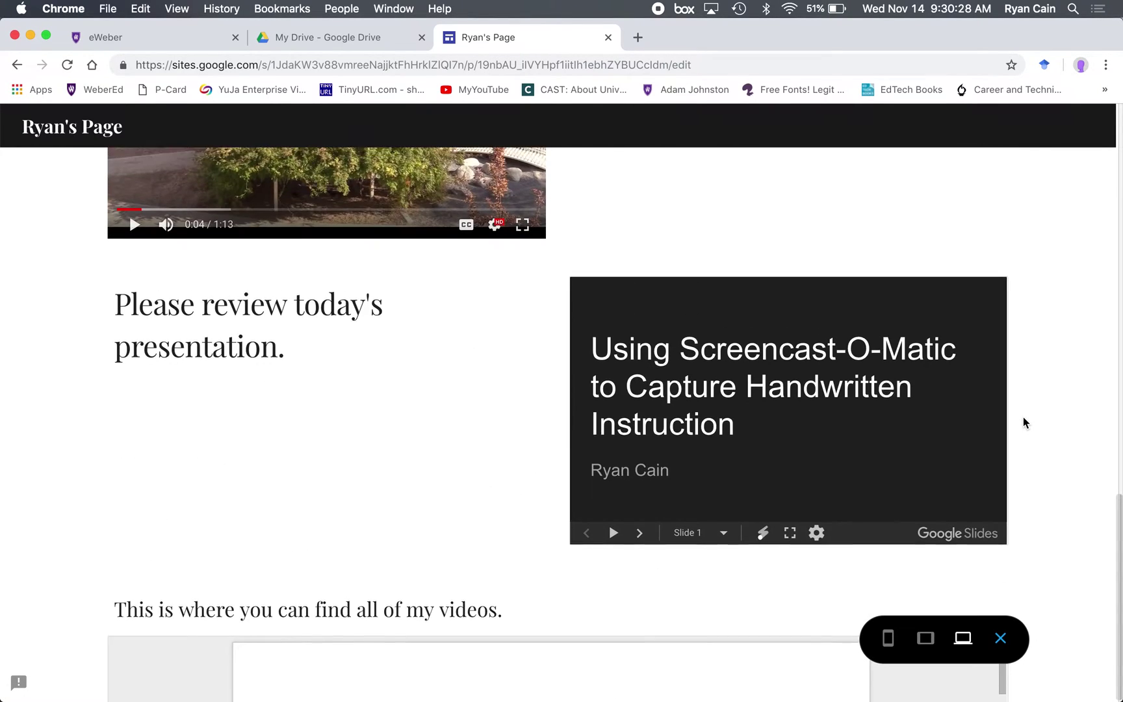
{"action": "scroll", "coordinate": [1023, 423], "scroll_direction": "up", "scroll_amount": 10}
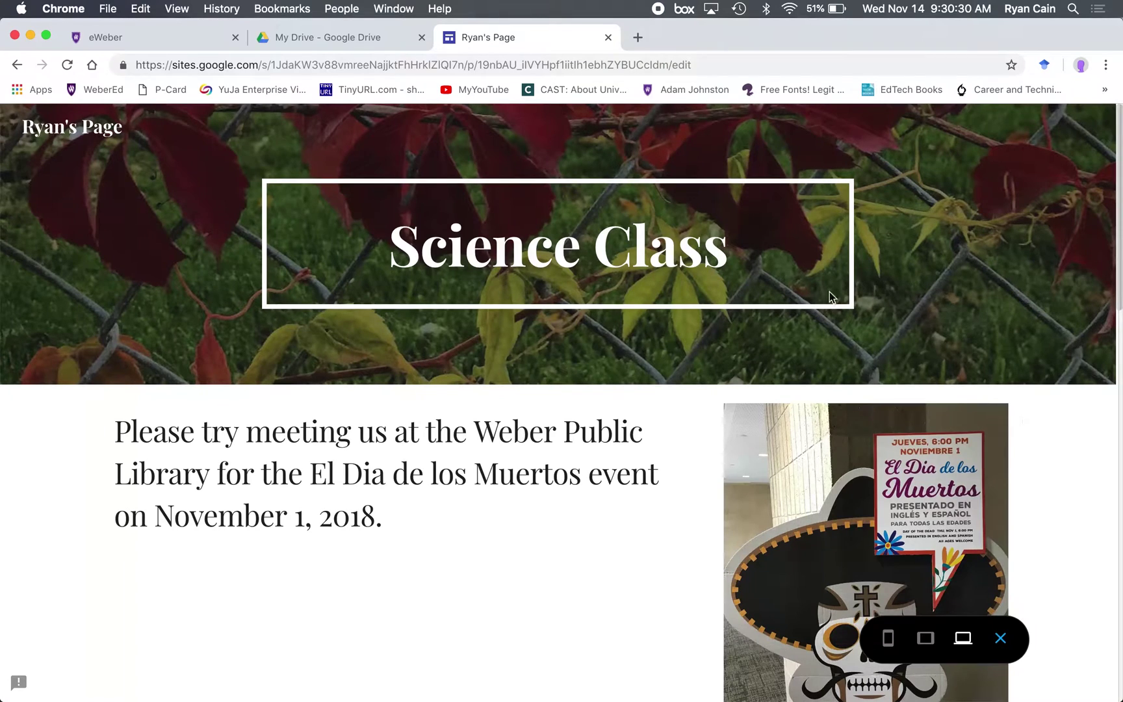
Check the page's layout in the tablet and phone previews, and return to the editor.
{"action": "left_click", "coordinate": [926, 638]}
{"action": "scroll", "coordinate": [793, 513], "scroll_direction": "down", "scroll_amount": 3}
{"action": "scroll", "coordinate": [793, 514], "scroll_direction": "down", "scroll_amount": 10}
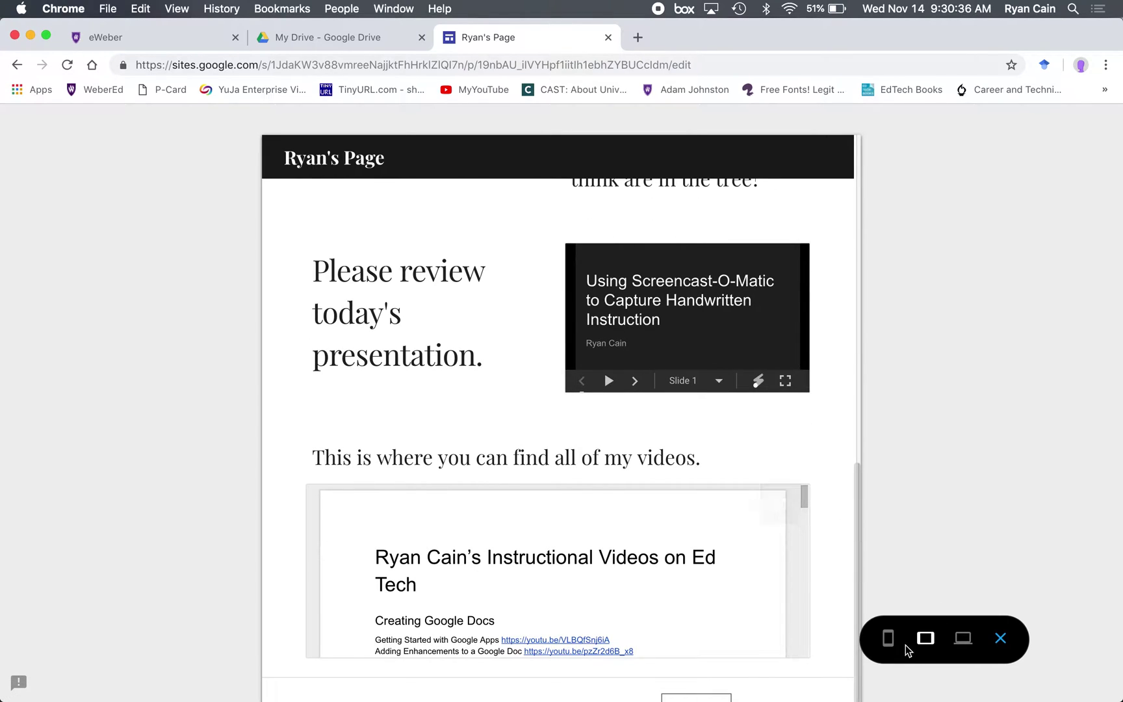
{"action": "left_click", "coordinate": [888, 638]}
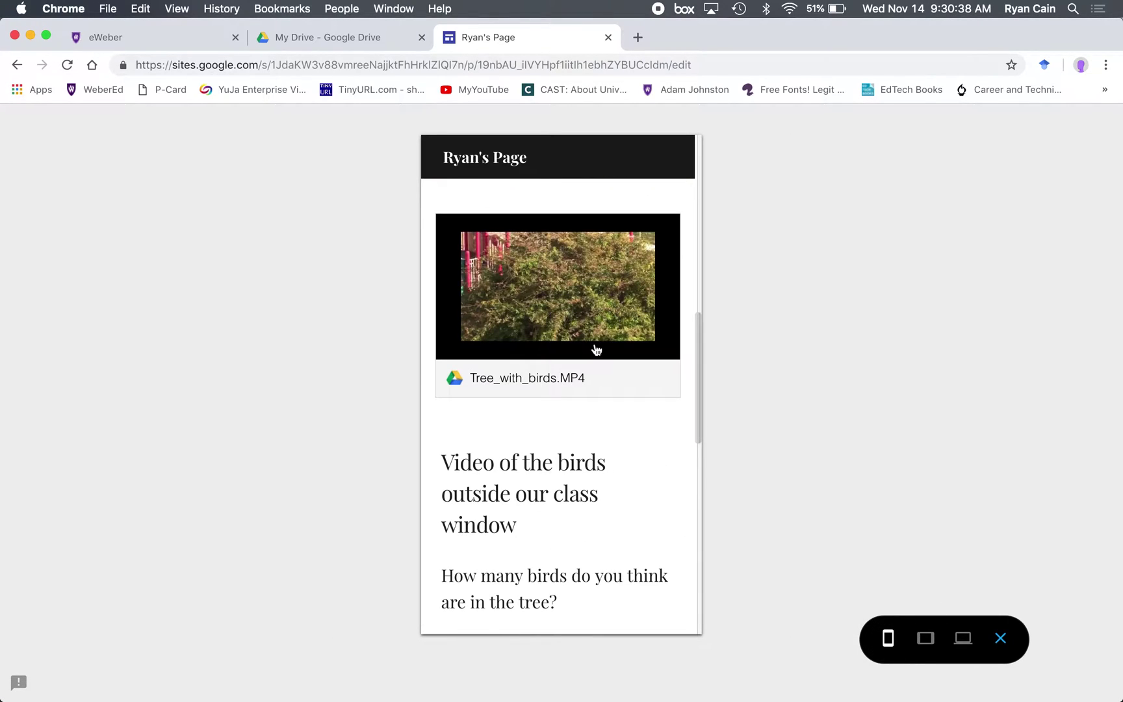
{"action": "scroll", "coordinate": [594, 344], "scroll_direction": "up", "scroll_amount": 10}
{"action": "scroll", "coordinate": [595, 344], "scroll_direction": "up", "scroll_amount": 8}
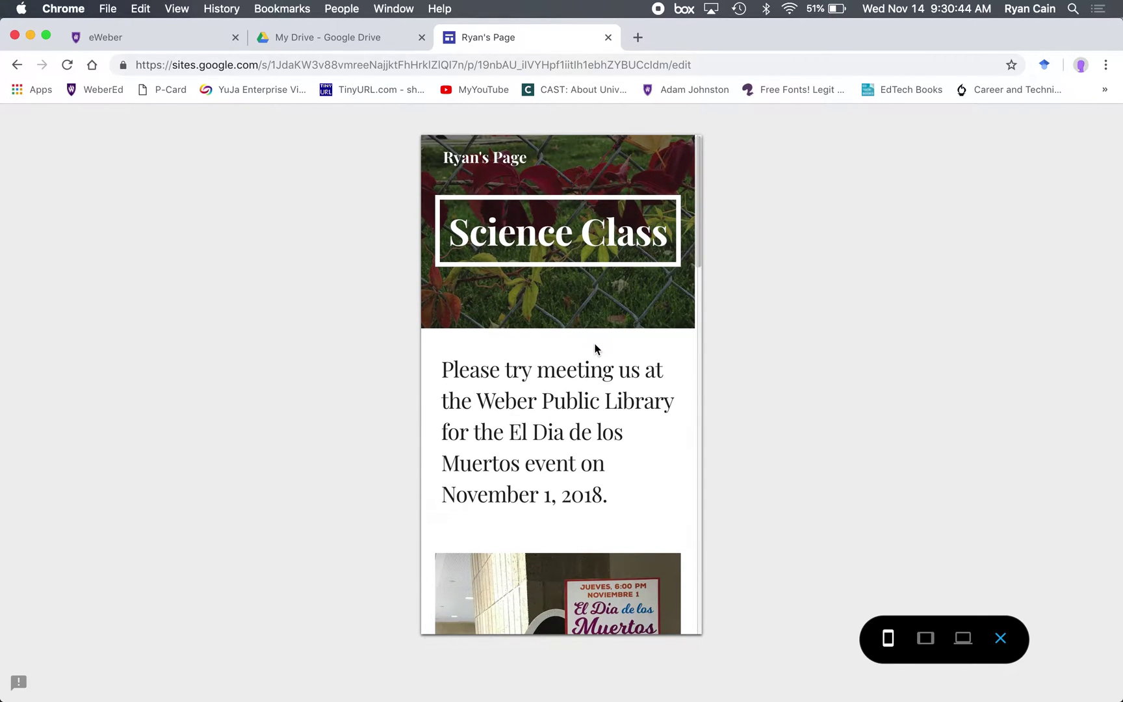
{"action": "scroll", "coordinate": [595, 349], "scroll_direction": "down", "scroll_amount": 10}
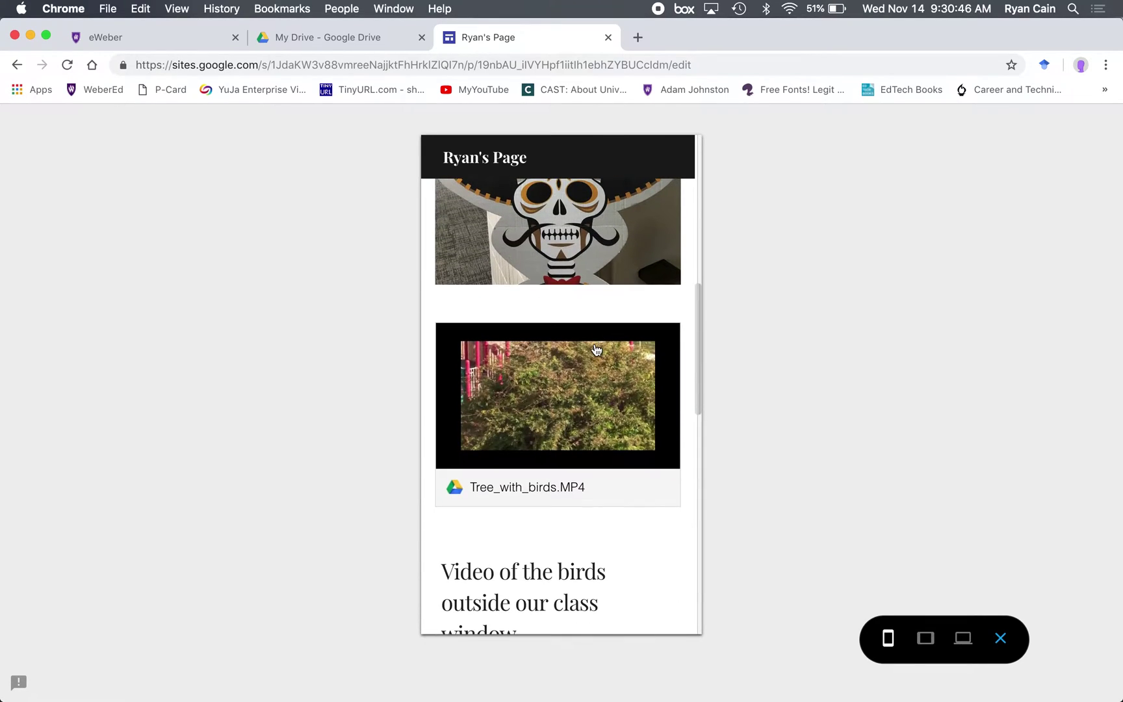
{"action": "scroll", "coordinate": [596, 350], "scroll_direction": "down", "scroll_amount": 10}
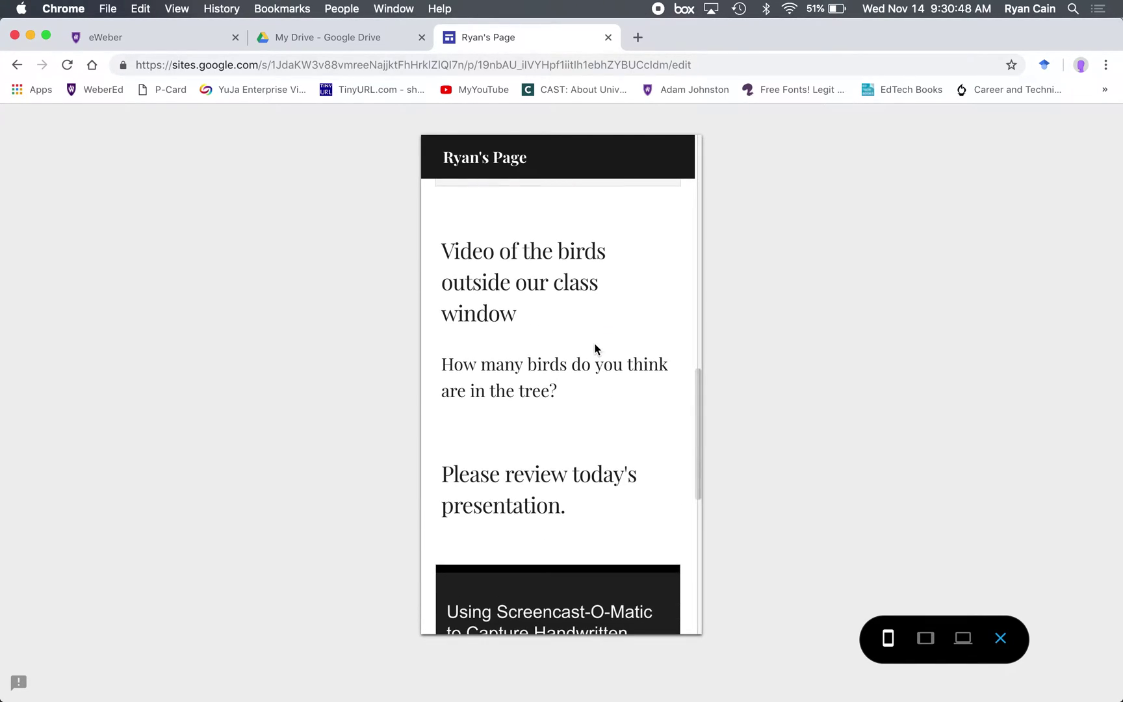
{"action": "scroll", "coordinate": [597, 350], "scroll_direction": "down", "scroll_amount": 6}
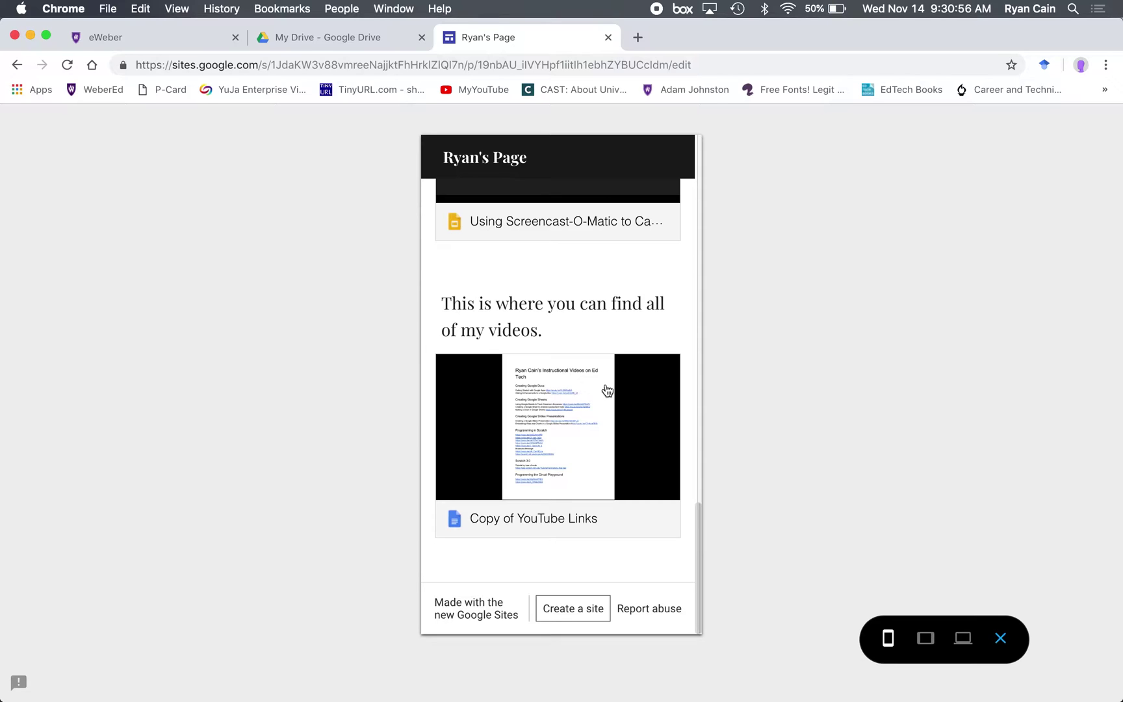
{"action": "left_click", "coordinate": [1012, 638]}
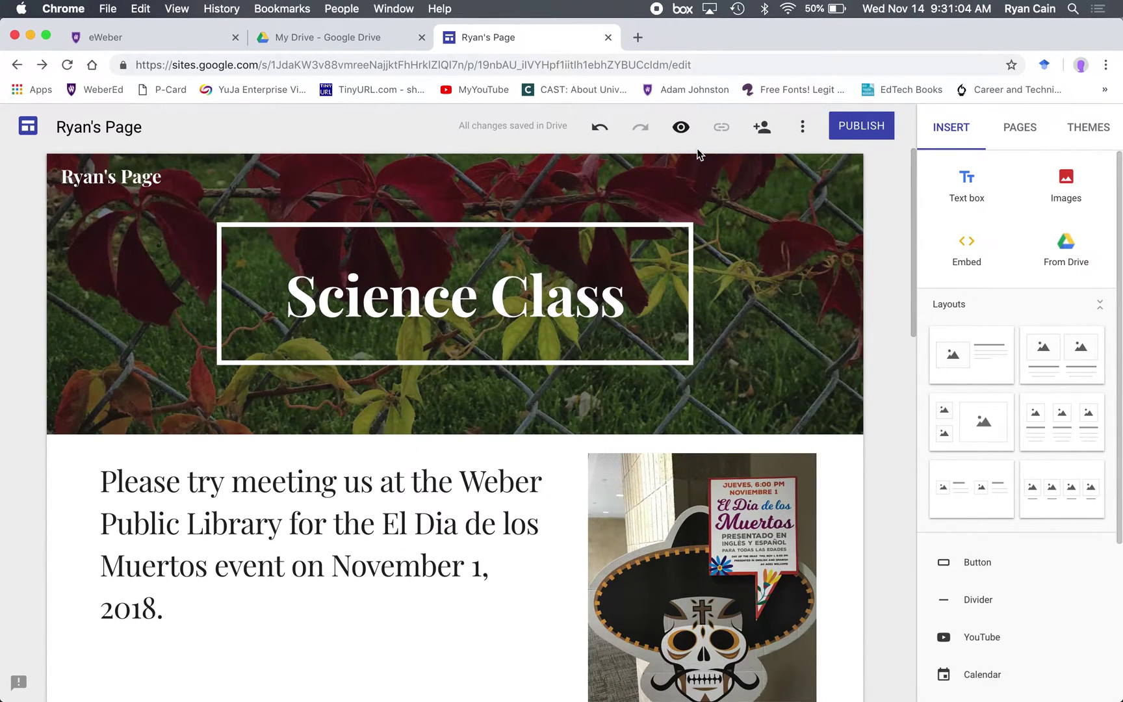
Set the sharing of the published site to "Anyone can find and view the published version".
{"action": "left_click", "coordinate": [764, 130]}
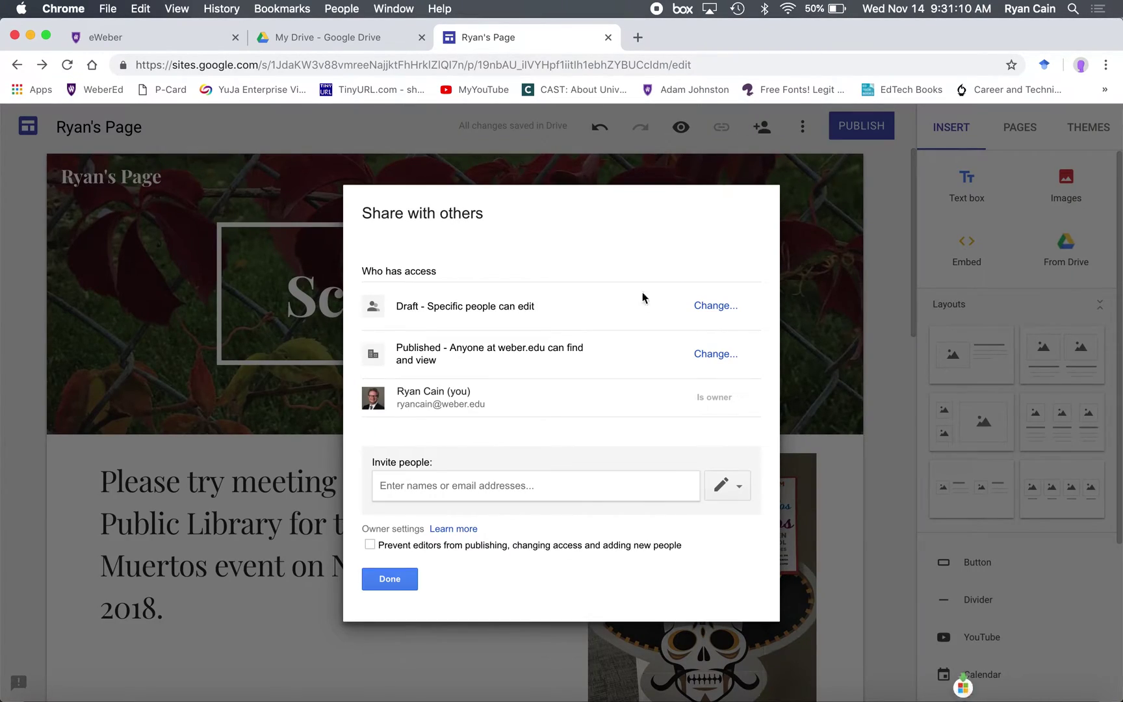
{"action": "left_click", "coordinate": [712, 354]}
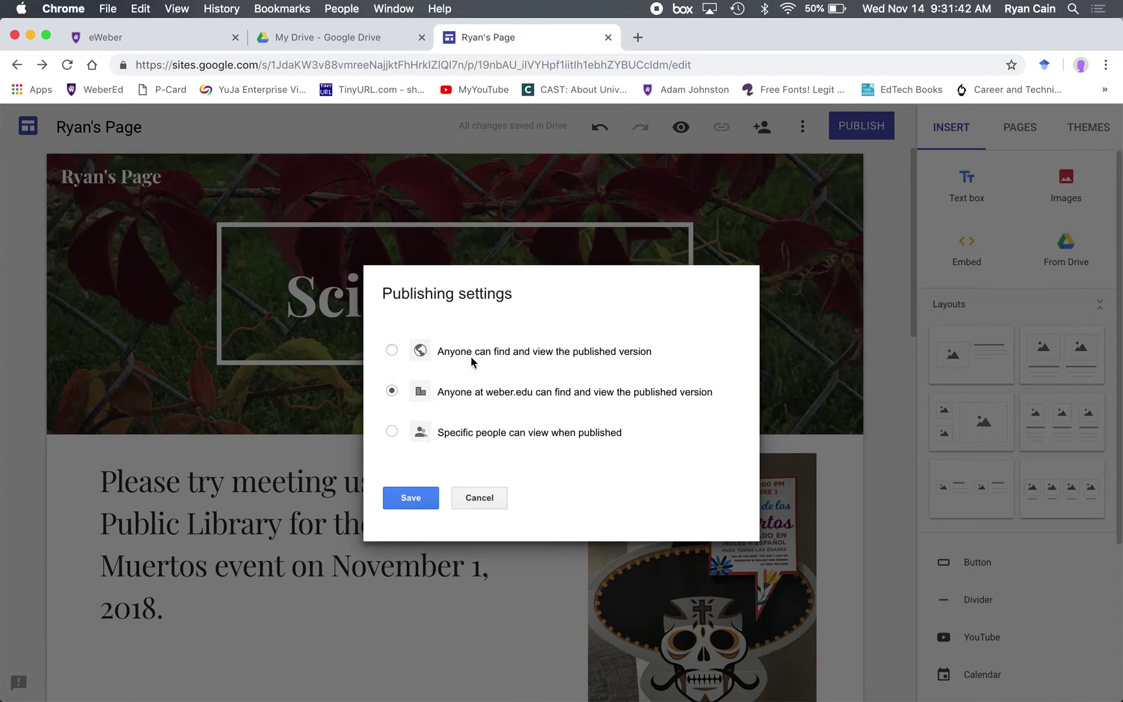
{"action": "left_click", "coordinate": [392, 351]}
{"action": "left_click", "coordinate": [418, 503]}
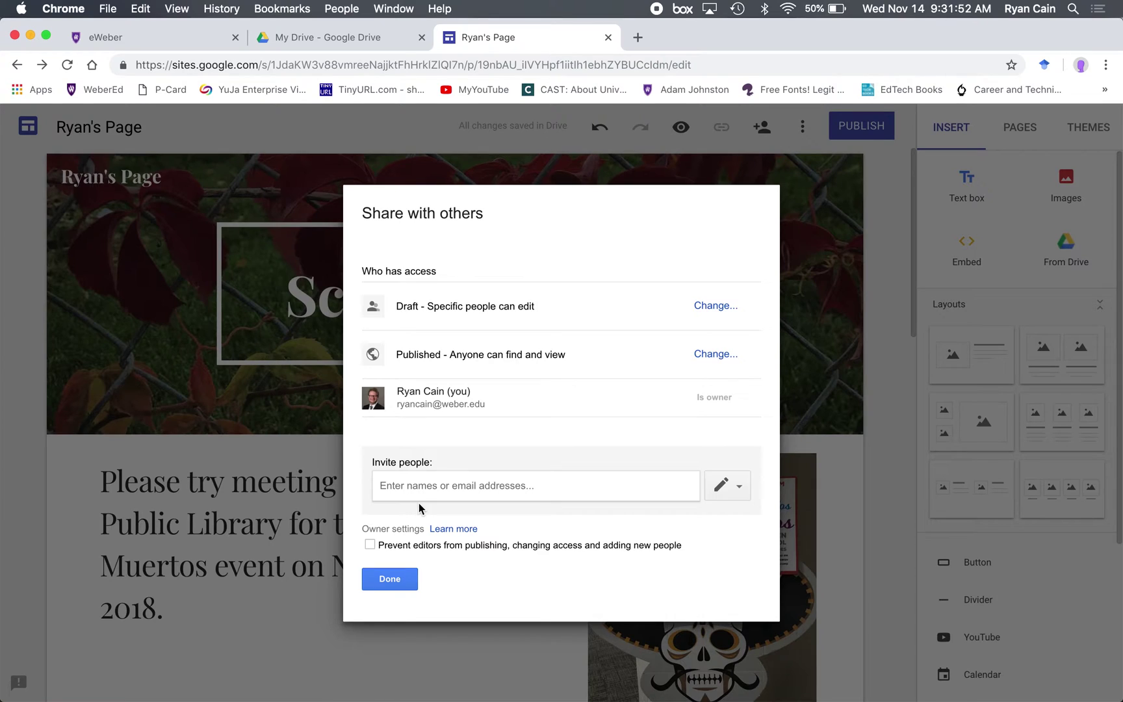
{"action": "left_click", "coordinate": [394, 579]}
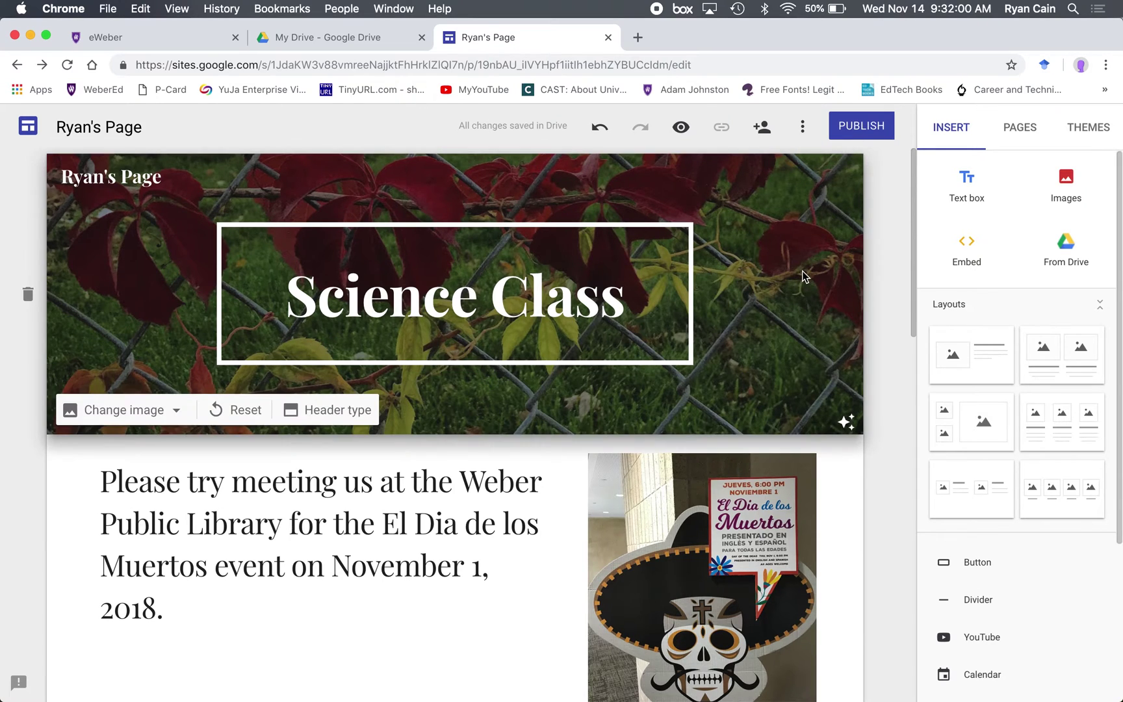
Review the page's sections and publish the site under a web address matching the site name.
{"action": "scroll", "coordinate": [802, 271], "scroll_direction": "down", "scroll_amount": 5}
{"action": "scroll", "coordinate": [804, 272], "scroll_direction": "down", "scroll_amount": 2}
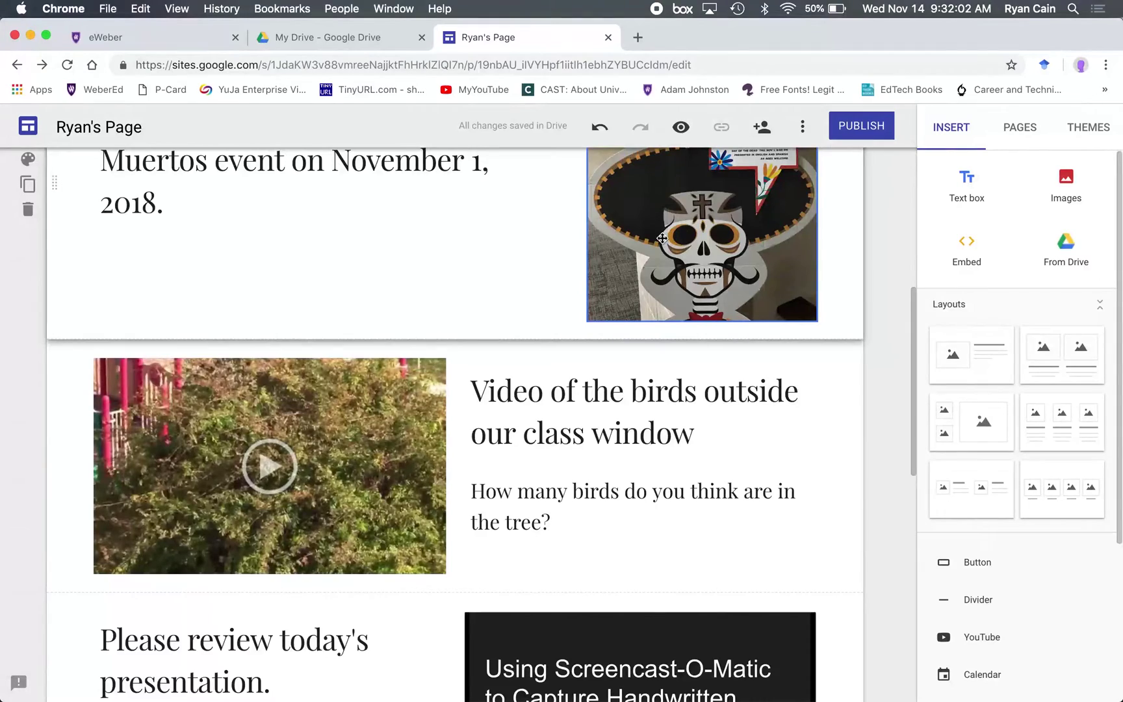
{"action": "scroll", "coordinate": [659, 236], "scroll_direction": "down", "scroll_amount": 4}
{"action": "scroll", "coordinate": [634, 491], "scroll_direction": "down", "scroll_amount": 6}
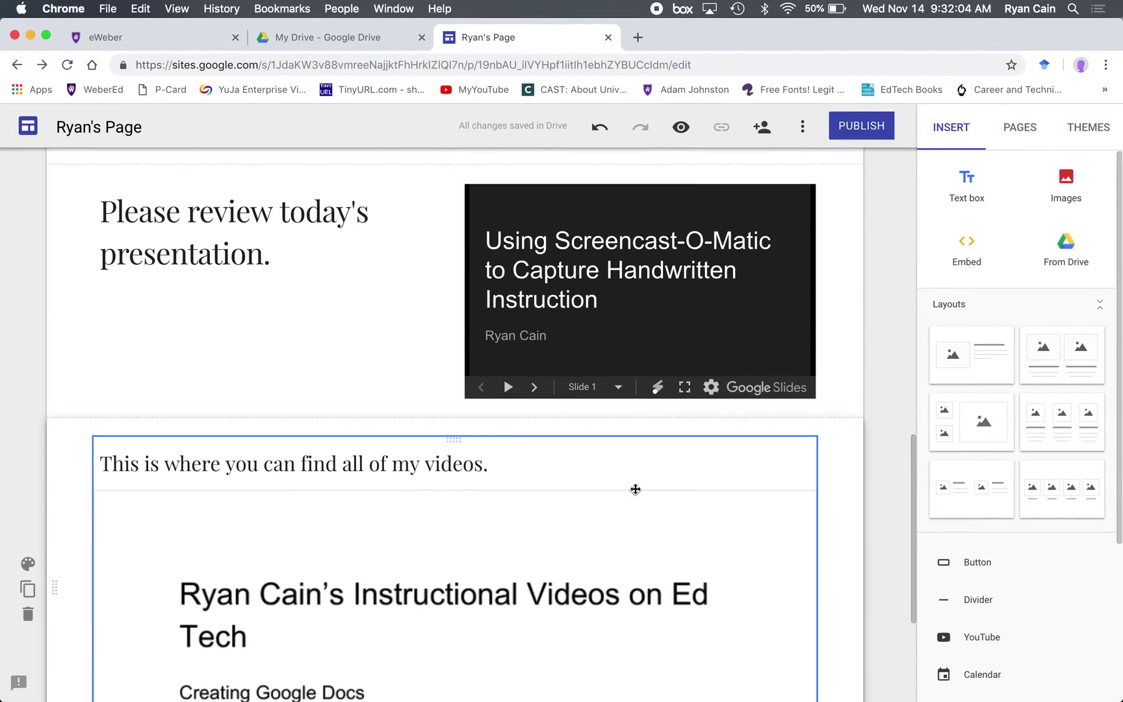
{"action": "scroll", "coordinate": [623, 384], "scroll_direction": "up", "scroll_amount": 15}
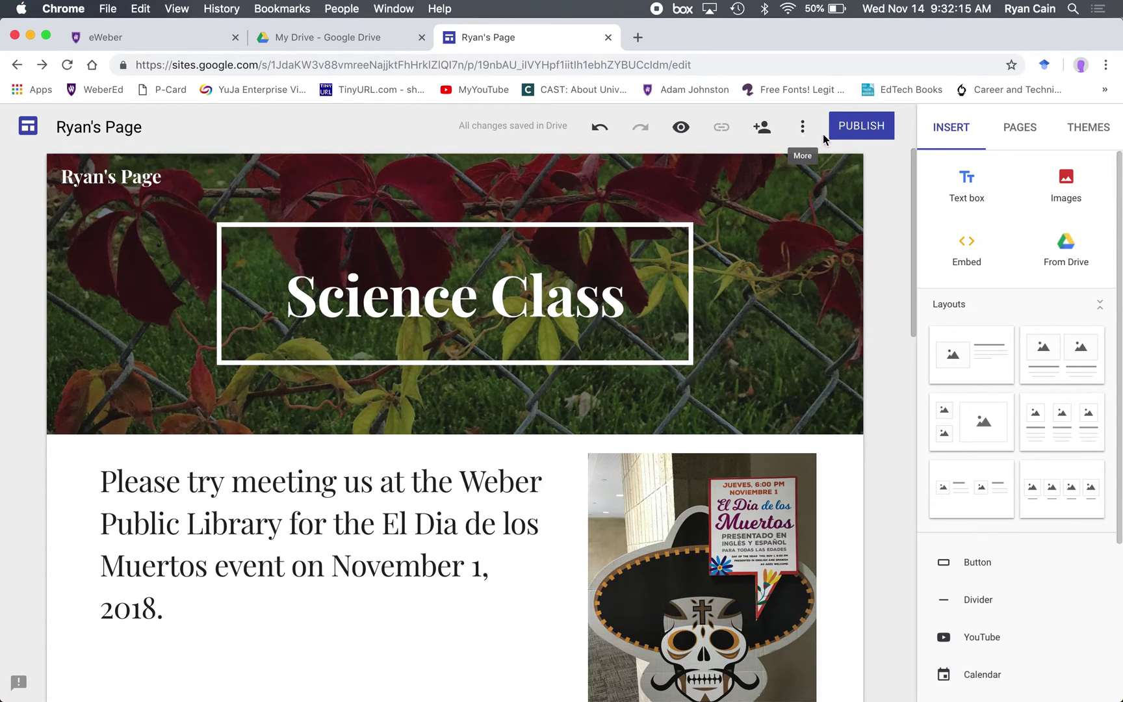
{"action": "left_click", "coordinate": [871, 139]}
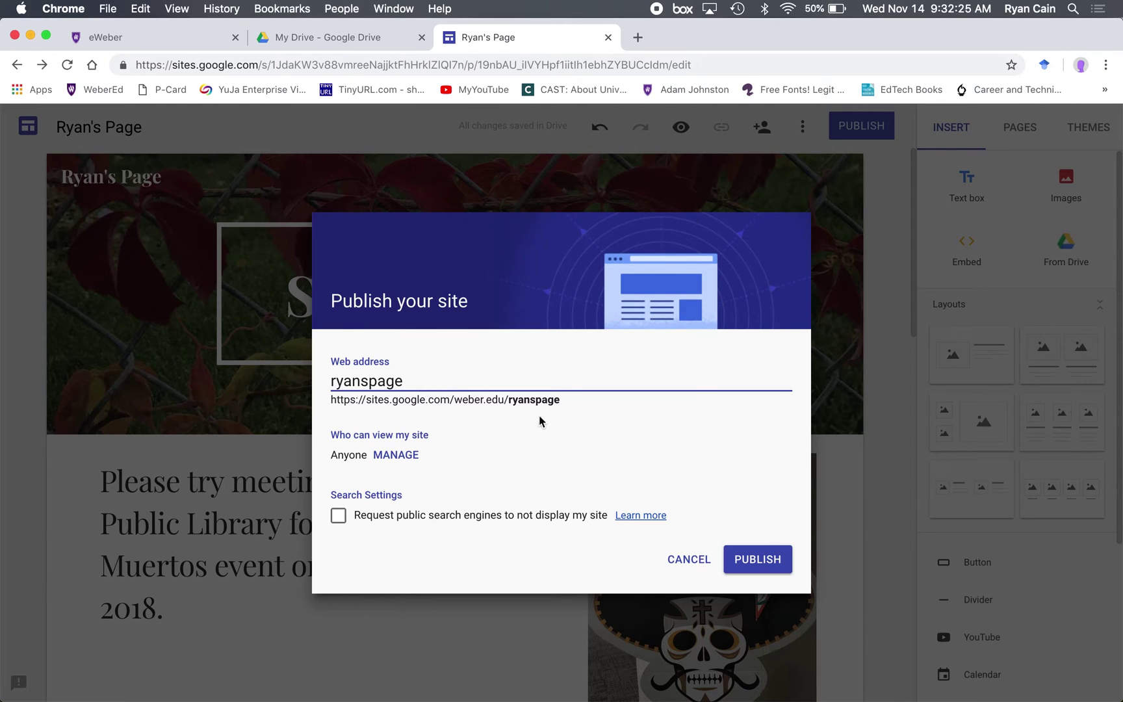
{"action": "left_click", "coordinate": [754, 558]}
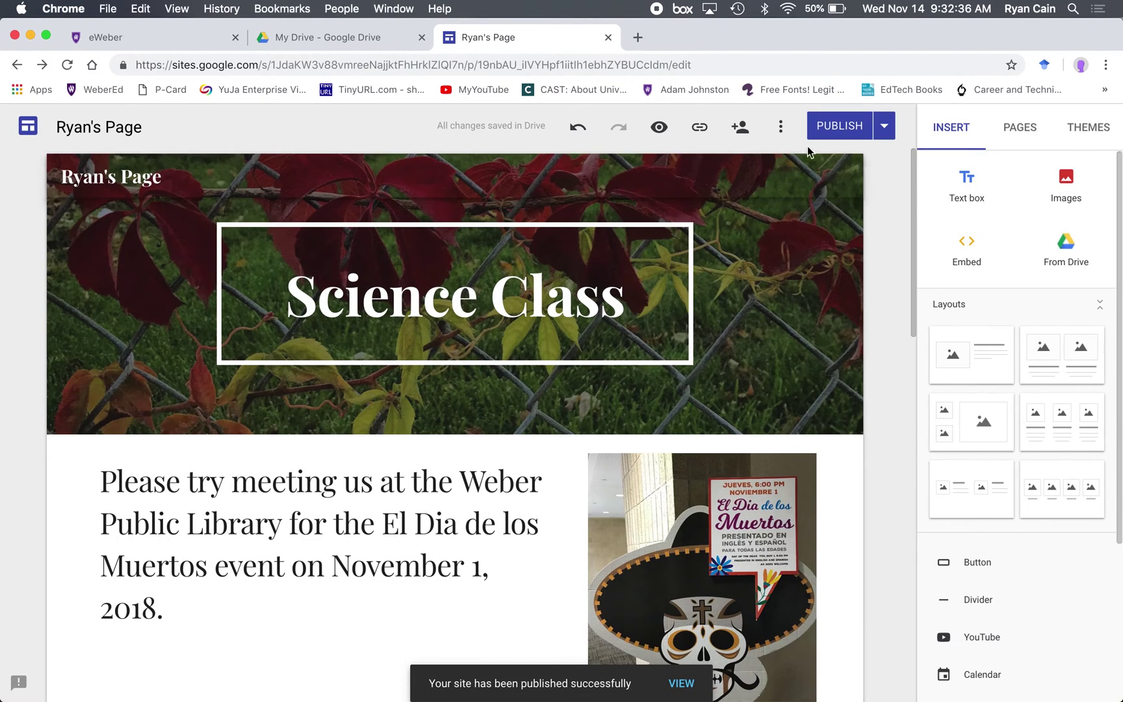
Open the published site, highlight its web address and look through all of the page's sections.
{"action": "left_click", "coordinate": [885, 126]}
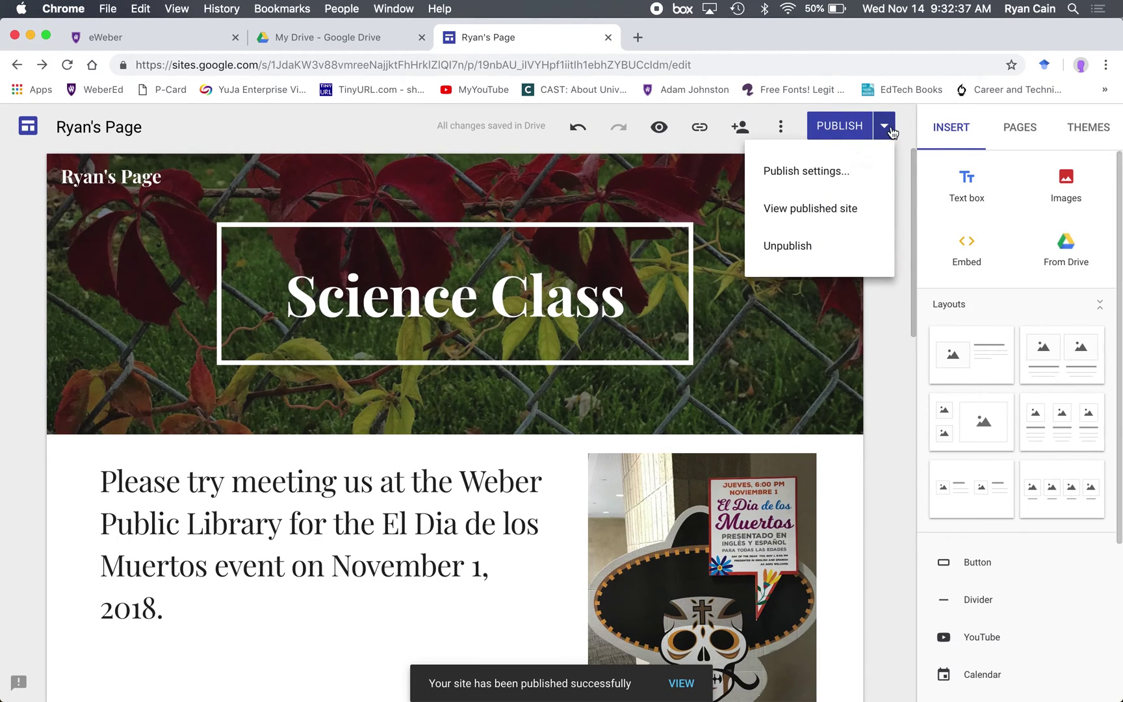
{"action": "left_click", "coordinate": [839, 209]}
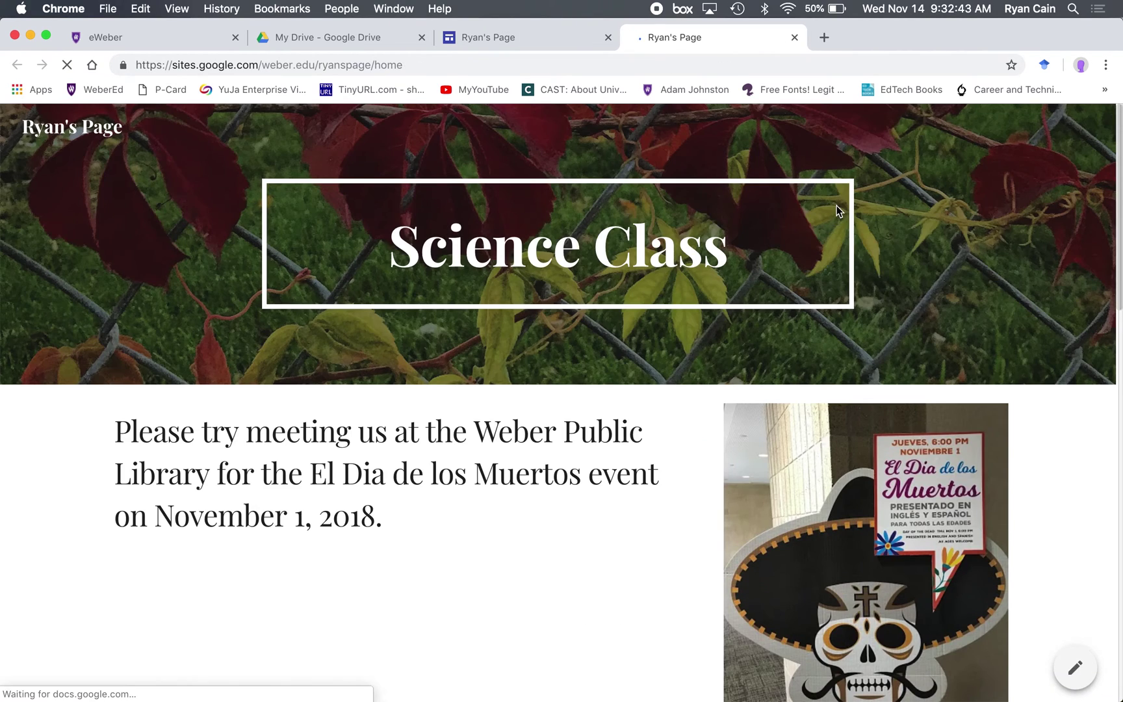
{"action": "left_click", "coordinate": [523, 67]}
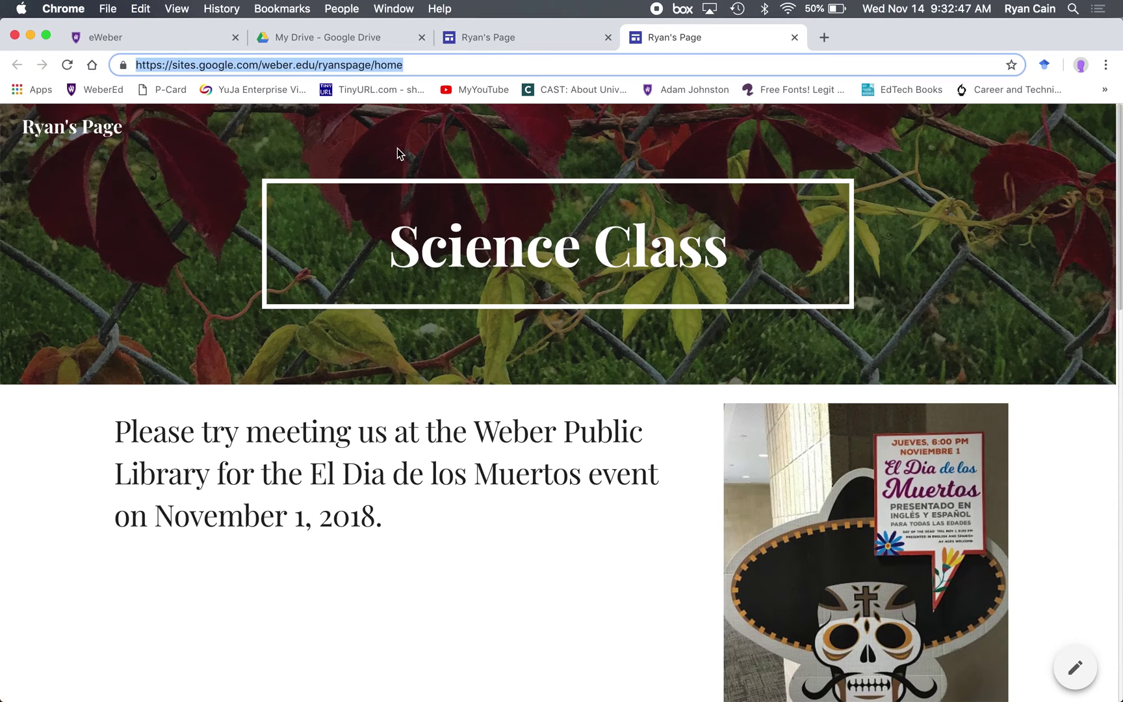
{"action": "scroll", "coordinate": [311, 362], "scroll_direction": "down", "scroll_amount": 10}
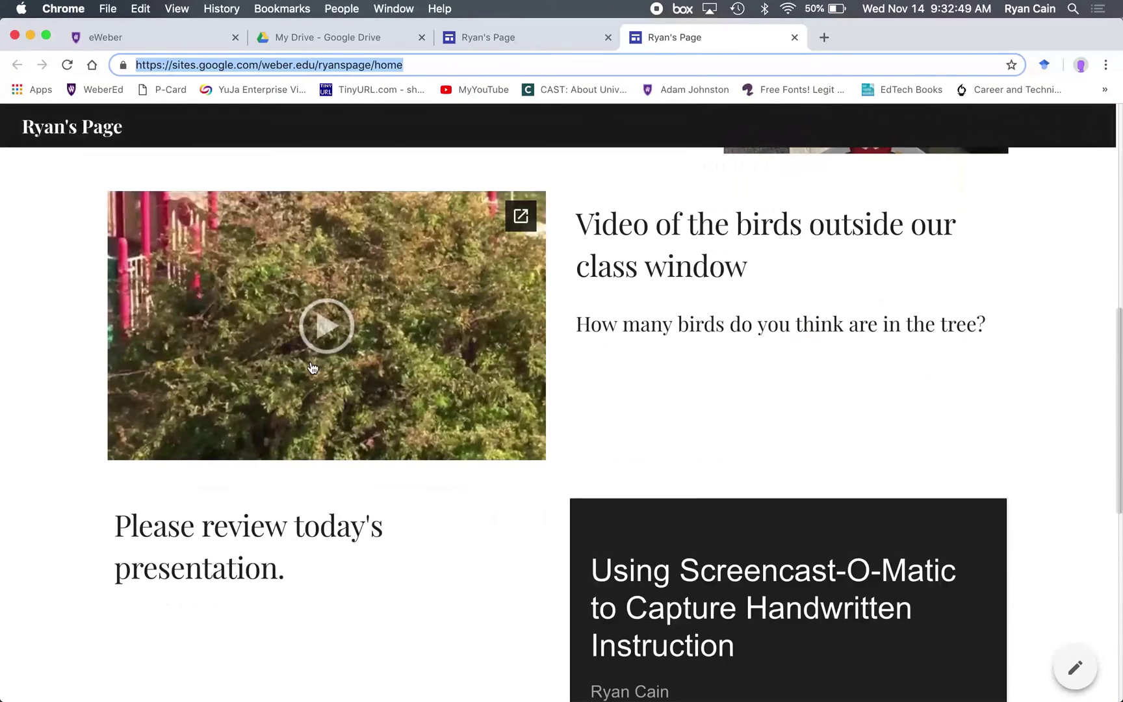
{"action": "scroll", "coordinate": [310, 362], "scroll_direction": "down", "scroll_amount": 5}
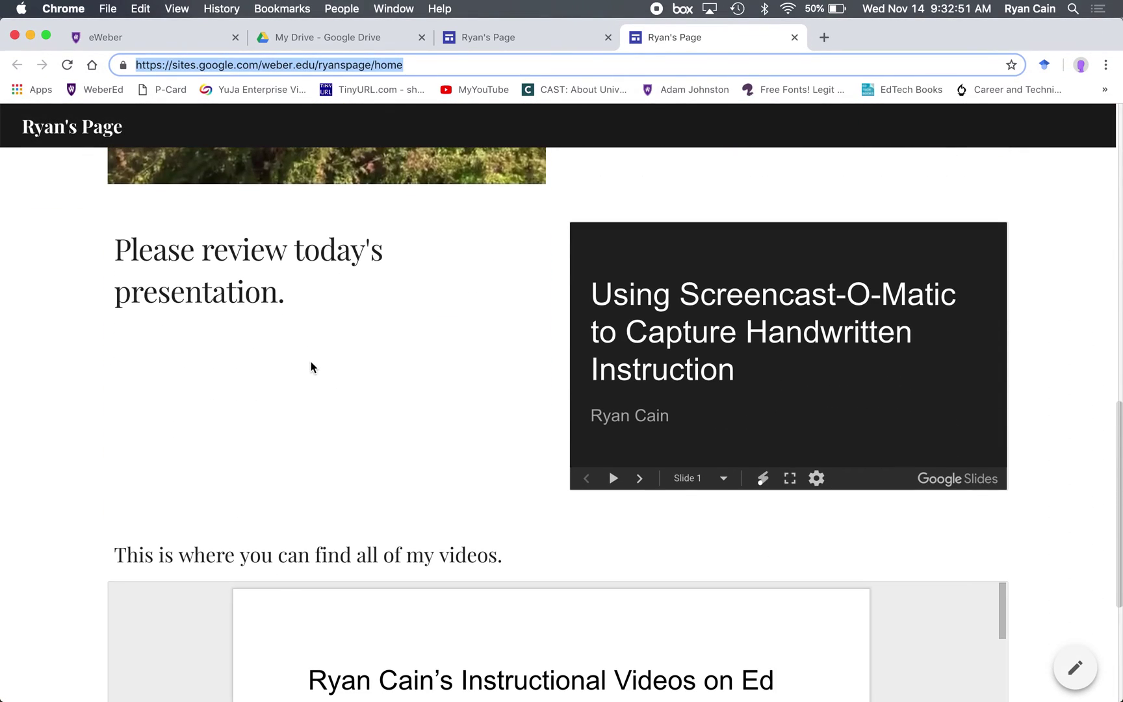
{"action": "scroll", "coordinate": [311, 361], "scroll_direction": "down", "scroll_amount": 10}
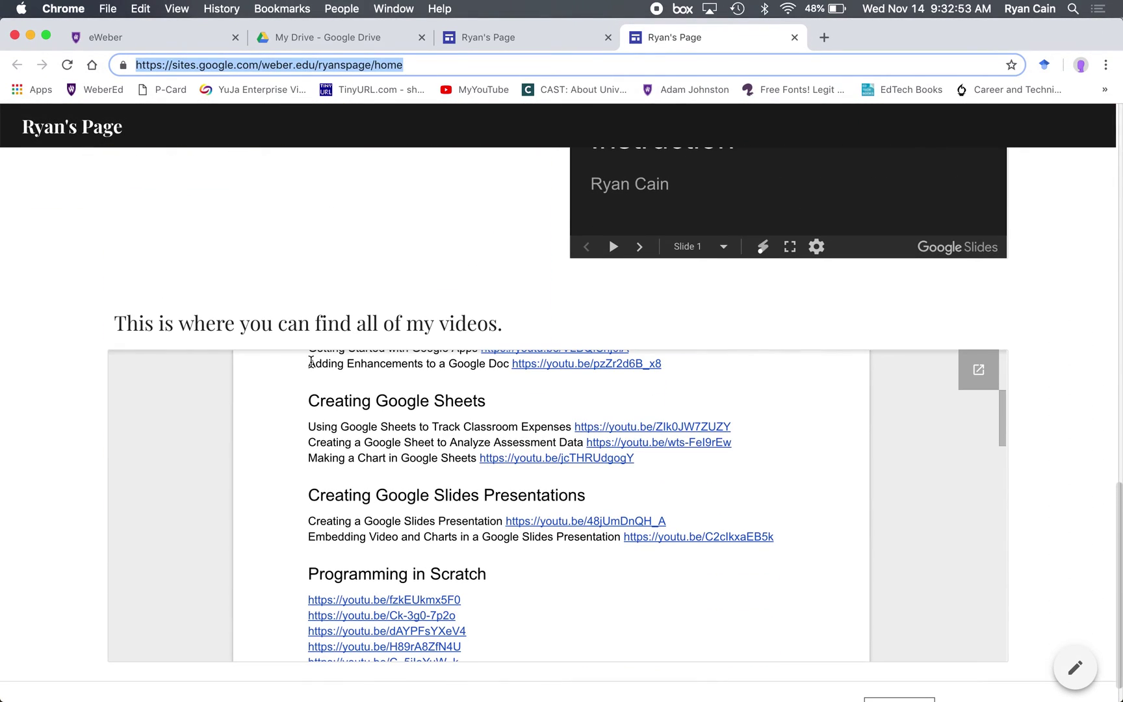
{"action": "scroll", "coordinate": [359, 527], "scroll_direction": "up", "scroll_amount": 15}
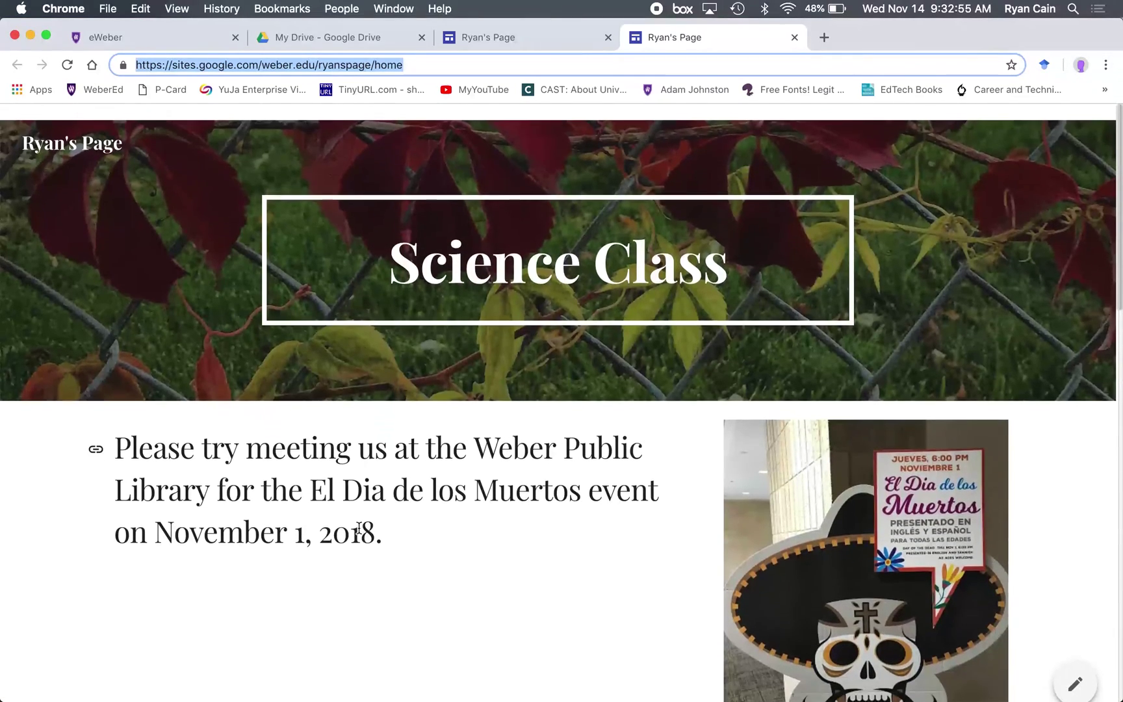
{"action": "scroll", "coordinate": [359, 528], "scroll_direction": "down", "scroll_amount": 1}
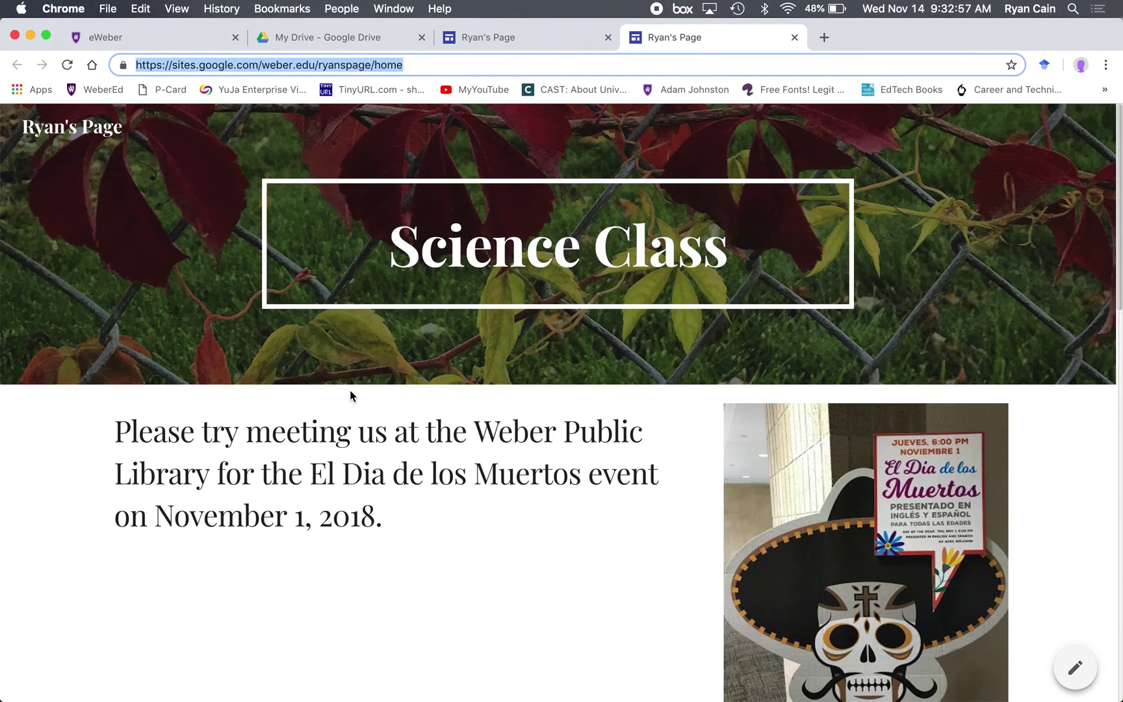